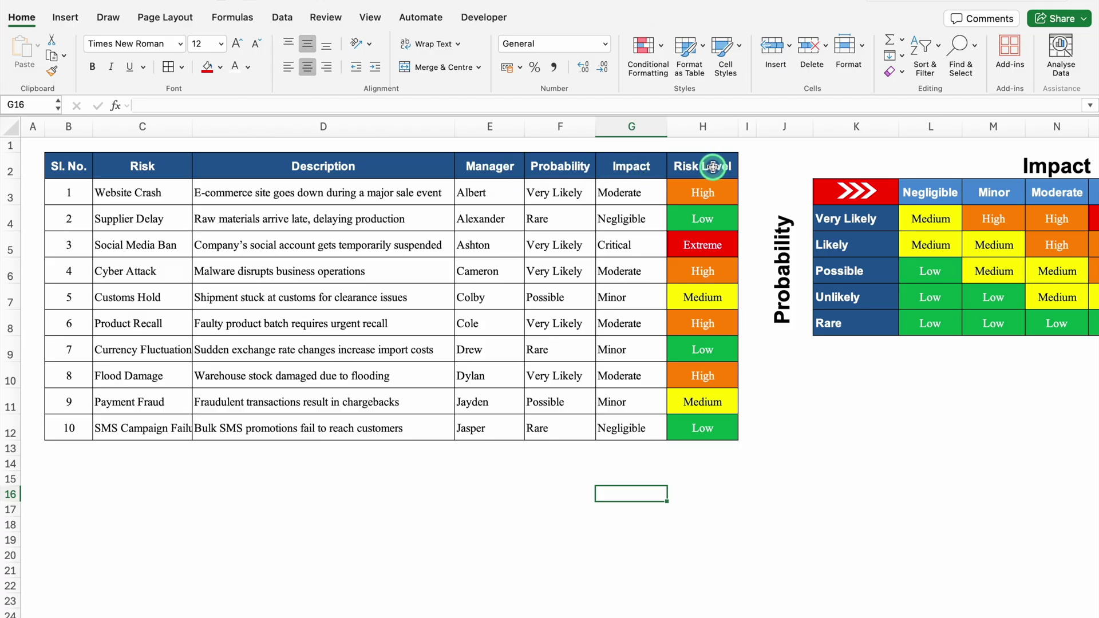
# Set the Website Crash risk's Impact to Critical in the finished risk register and view the adjoining probability-impact matrix.
pyautogui.click(554, 190)
pyautogui.click(617, 194)
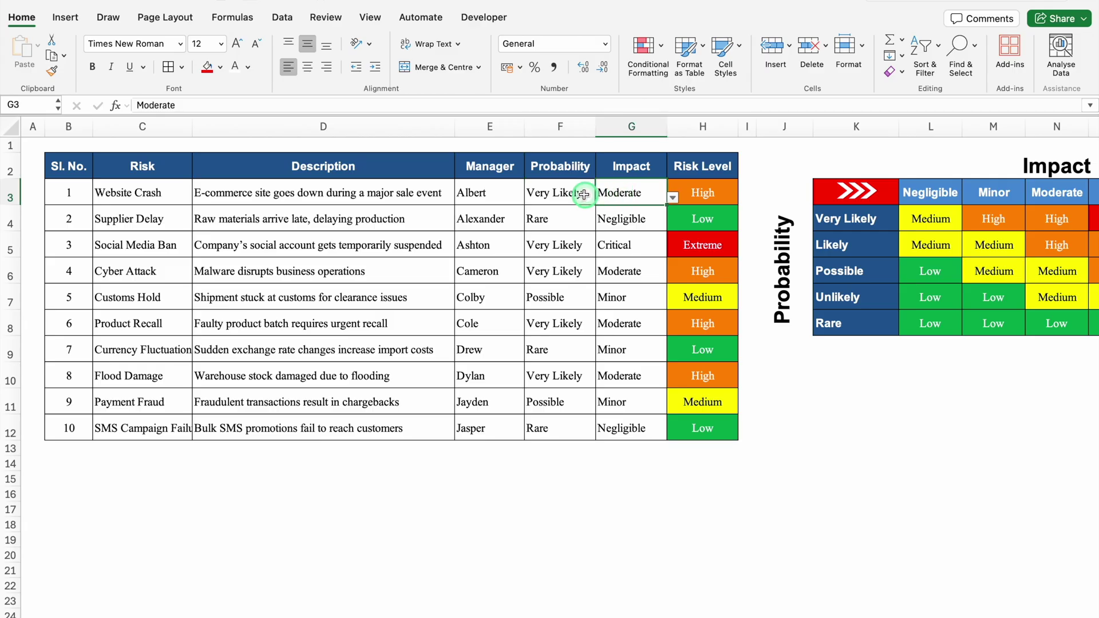
pyautogui.click(673, 197)
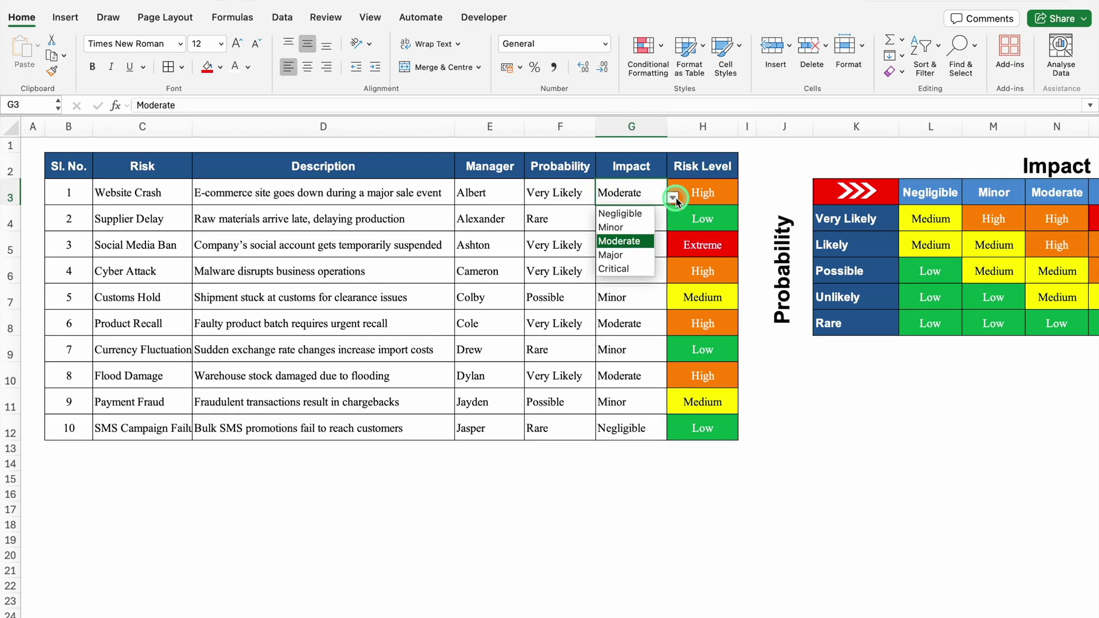
pyautogui.click(618, 268)
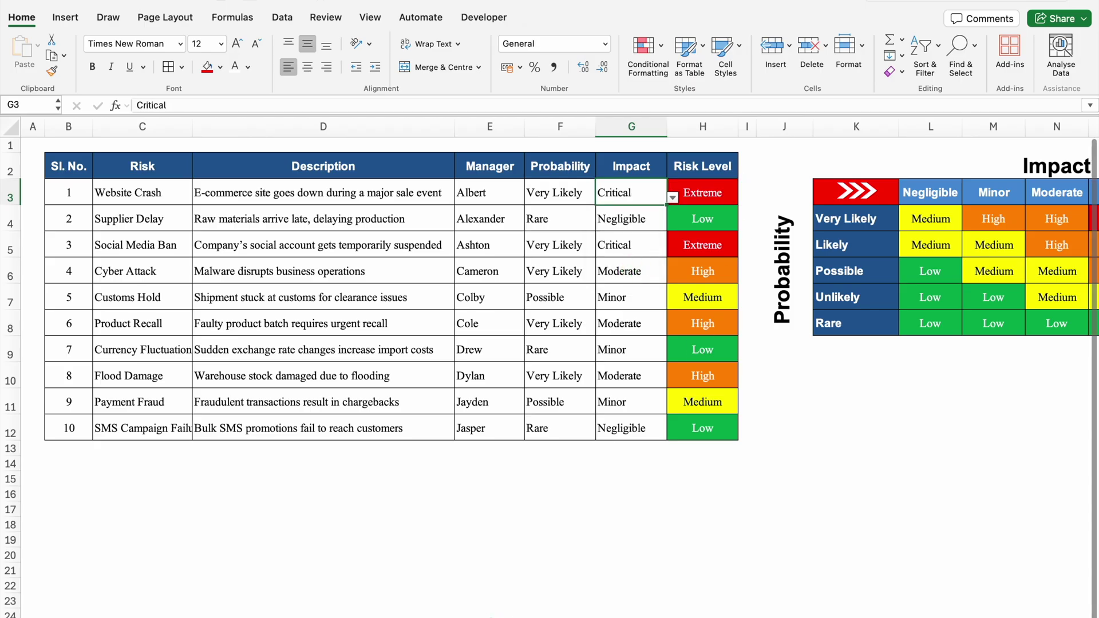
pyautogui.hscroll(5, 606, 393)
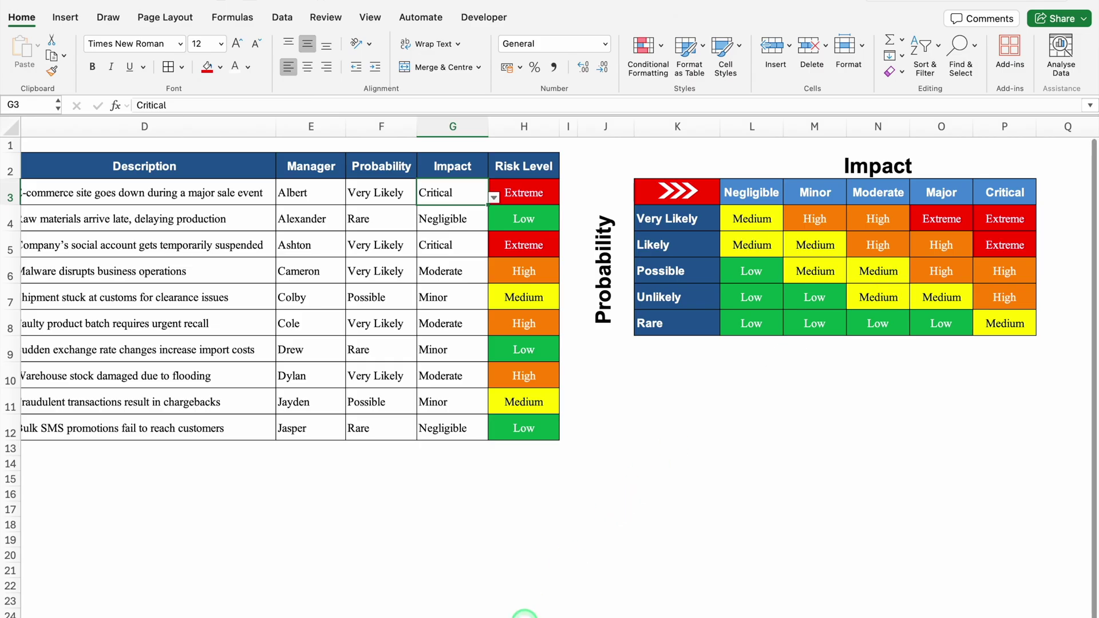
pyautogui.hscroll(-5, 523, 611)
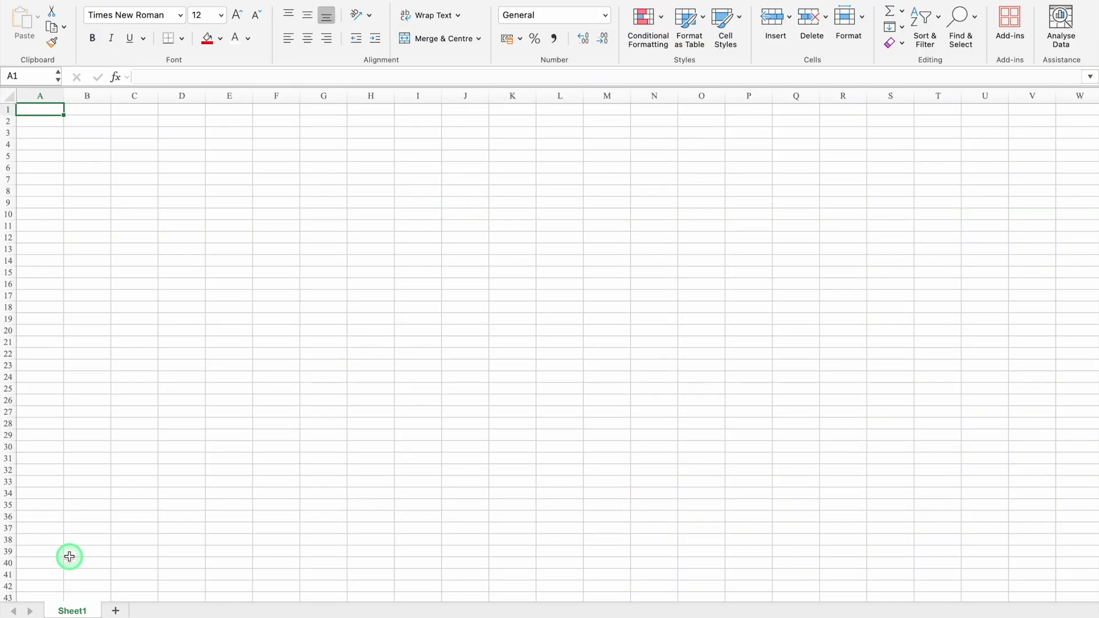
# Rename the Sheet1 worksheet as Text Matrix.
pyautogui.click(74, 587)
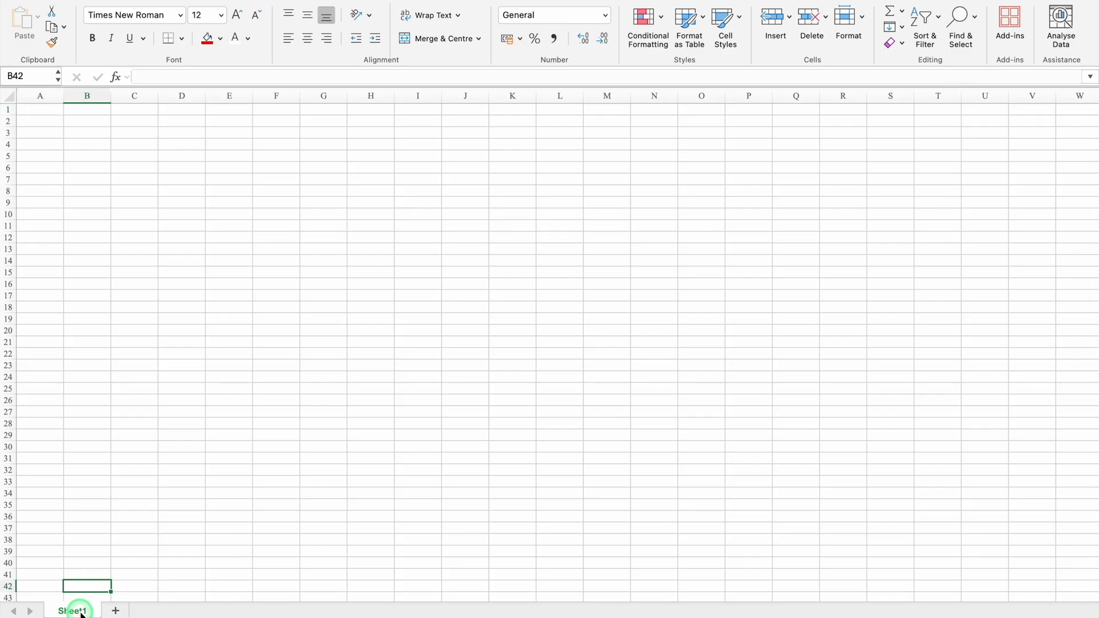
pyautogui.doubleClick(78, 611)
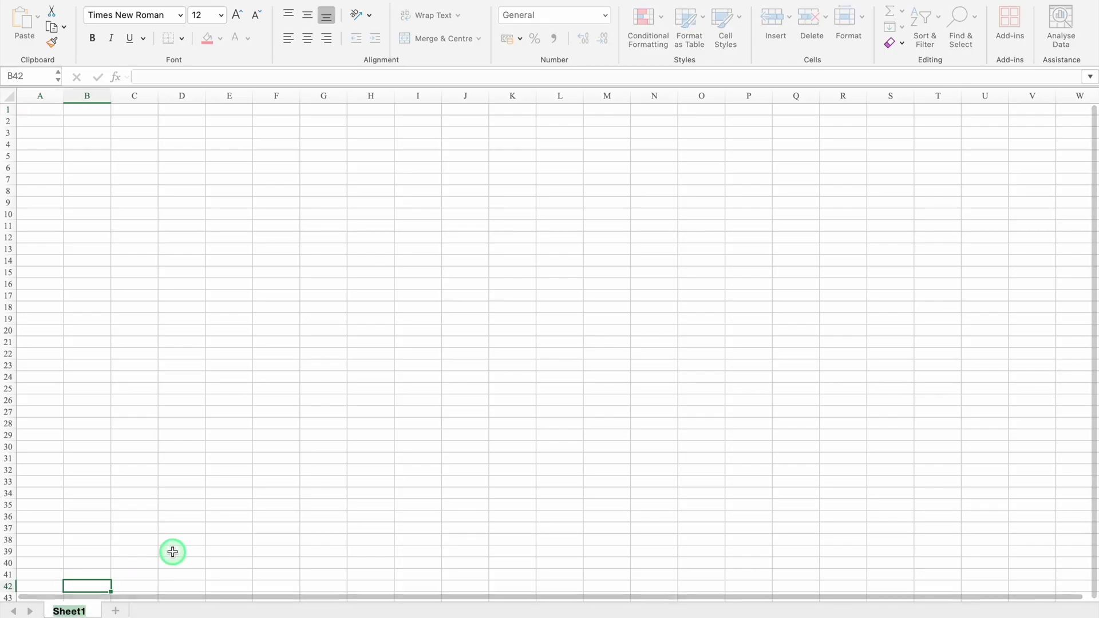
pyautogui.write('Text Matrix')
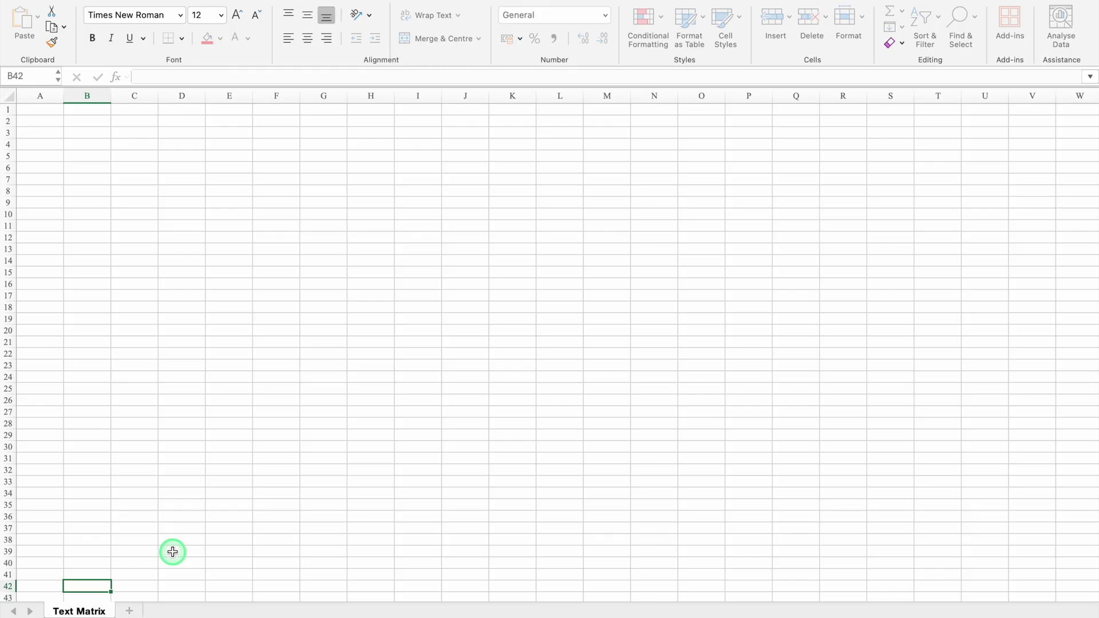
# Narrow column A to a thin margin beside the table area.
pyautogui.click(46, 110)
pyautogui.moveTo(64, 93); pyautogui.dragTo(31, 93)
pyautogui.scroll(5, 106, 167)
# Enter the headers Sl. No., Risks, Description, Manager, Probability, Impact and Risk Level in cells B2 through H2.
pyautogui.click(106, 168)
pyautogui.write('Sl. ')
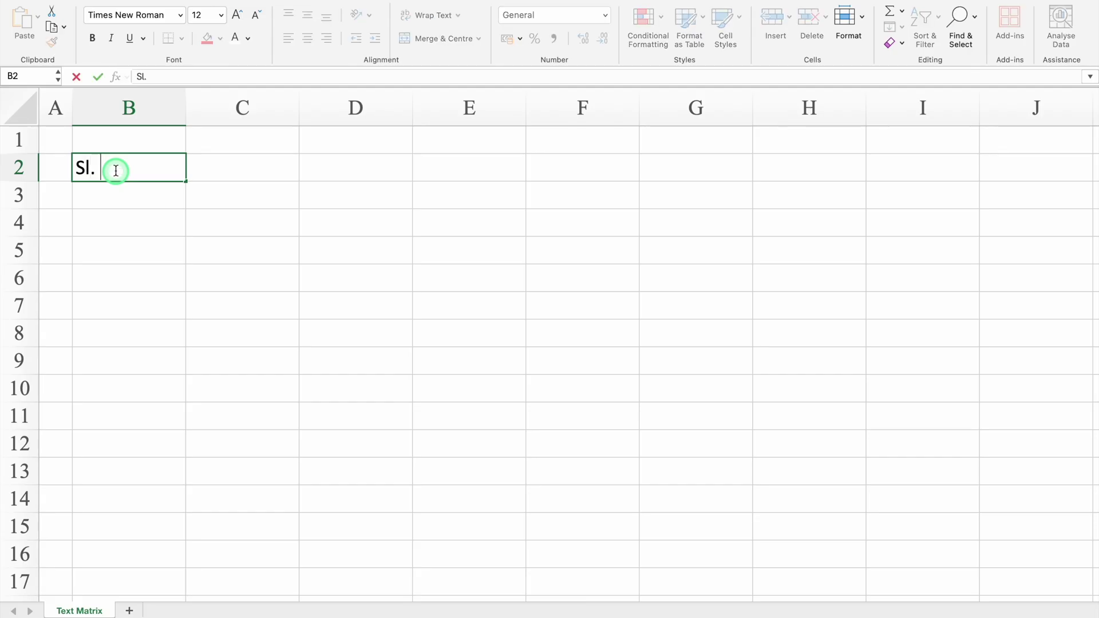
pyautogui.write('No.')
pyautogui.press('Tab')
pyautogui.write('Ri')
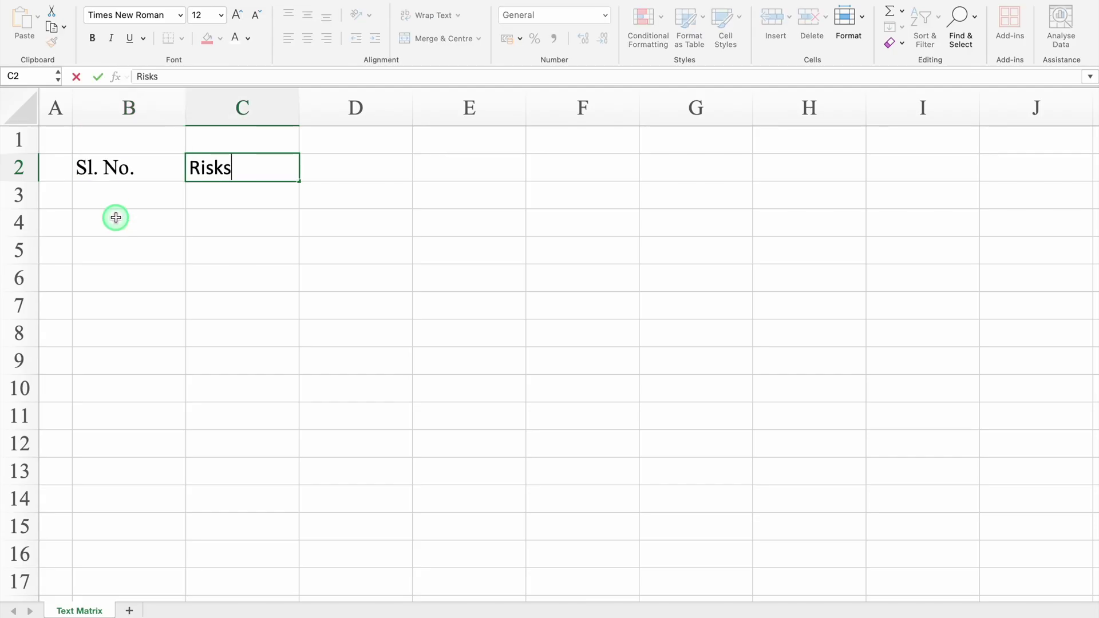
pyautogui.press('Tab')
pyautogui.write('Description')
pyautogui.press('Tab')
pyautogui.write('Manager')
pyautogui.press('Tab')
pyautogui.write('Probability')
pyautogui.press('Tab')
pyautogui.write('Impact')
pyautogui.press('Tab')
pyautogui.write('Ri')
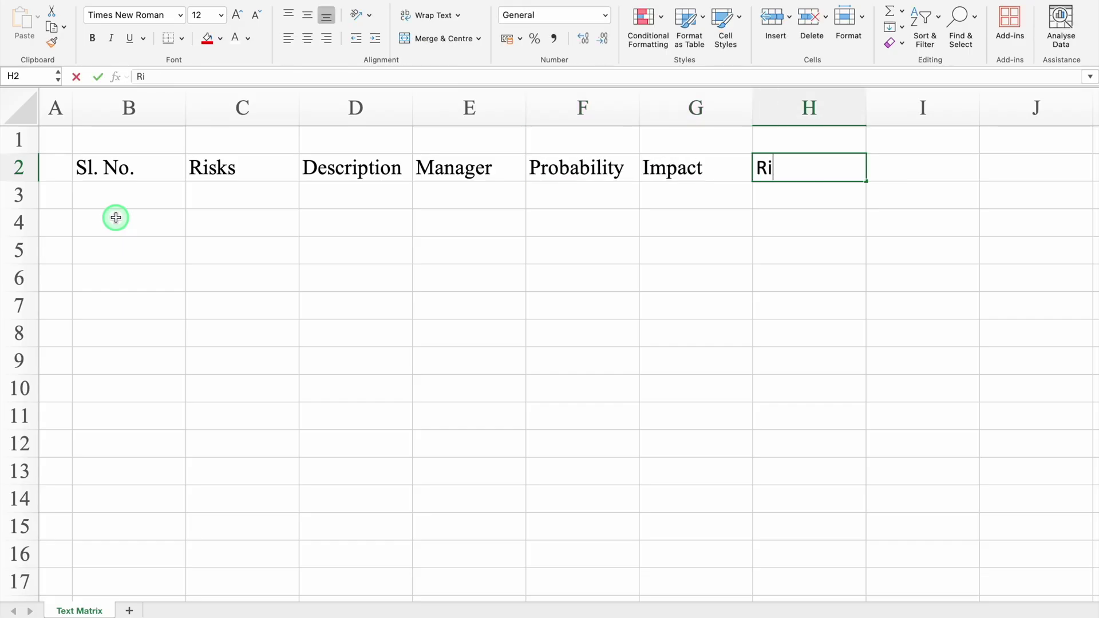
pyautogui.write('sk Level')
# Centre row 2 horizontally and middle-align all cells of the sheet vertically.
pyautogui.click(24, 164)
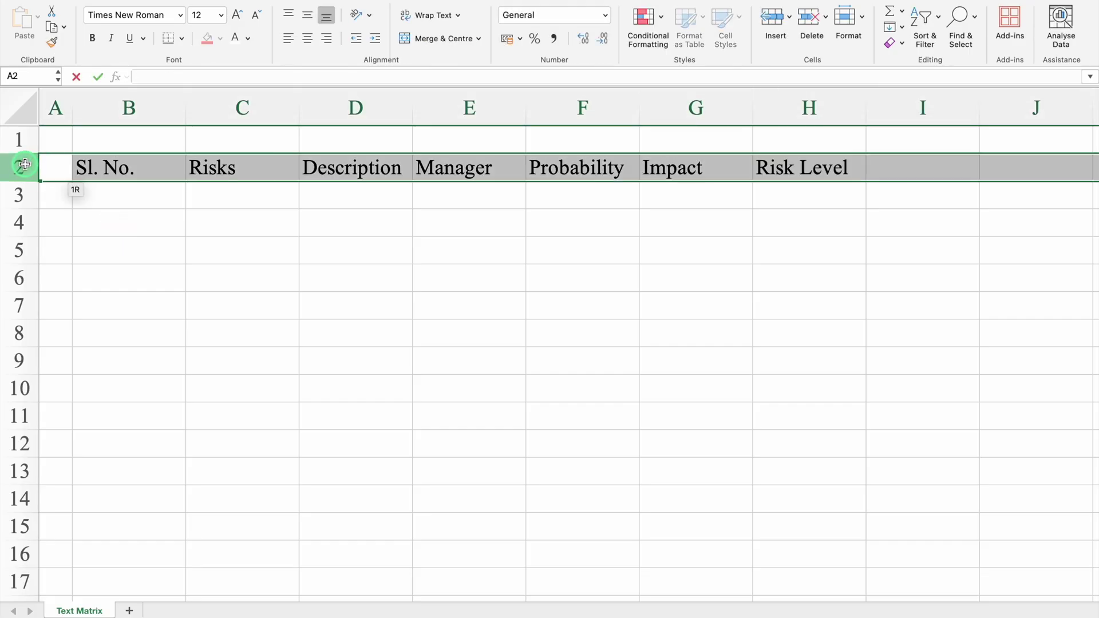
pyautogui.click(309, 39)
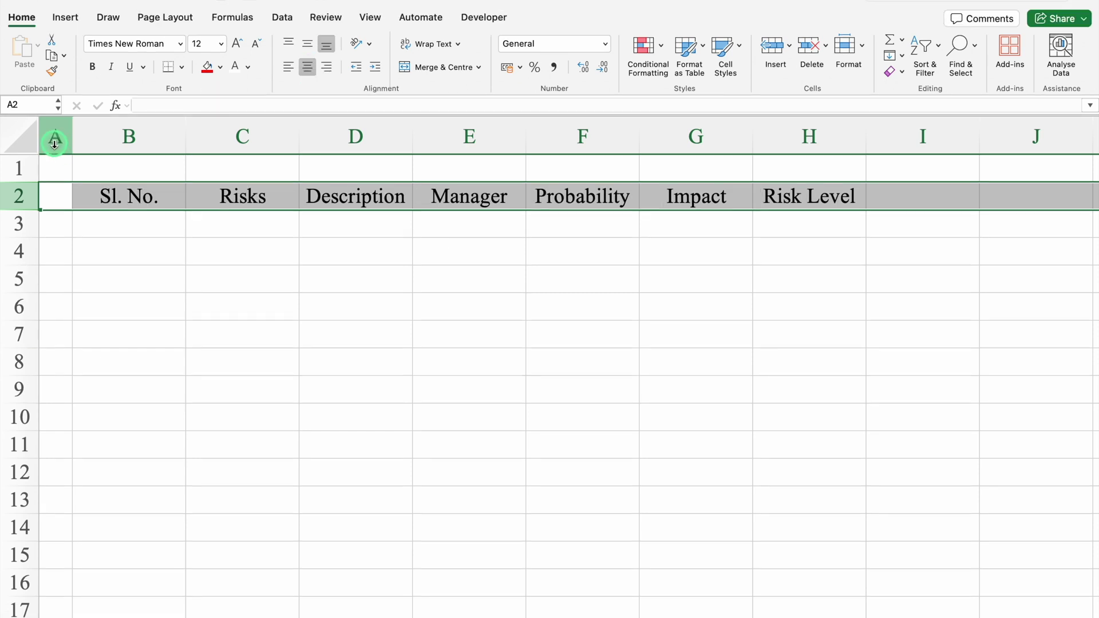
pyautogui.click(29, 110)
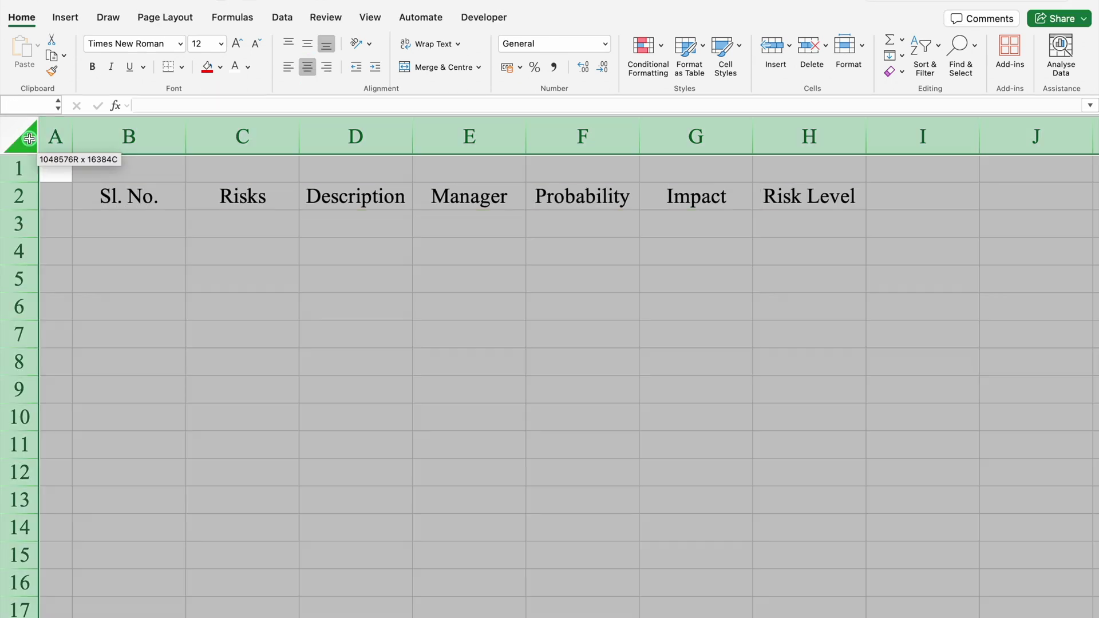
pyautogui.click(308, 44)
# Format the headers in B2:H2 with a dark blue fill and bold white text.
pyautogui.click(162, 197)
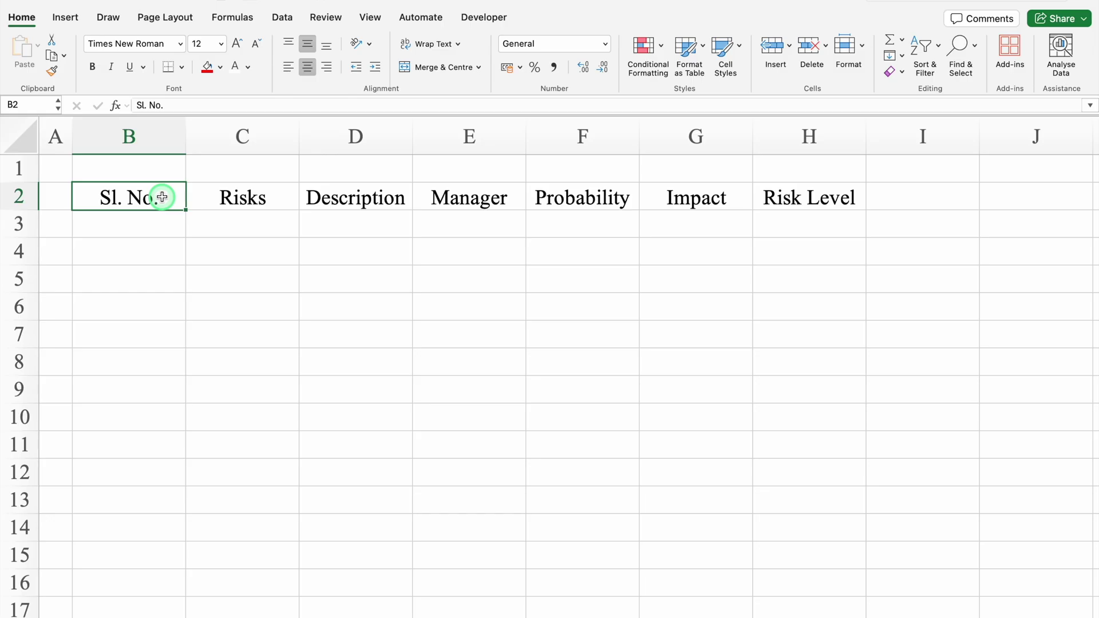
pyautogui.press('shift+super+Right')
pyautogui.click(221, 67)
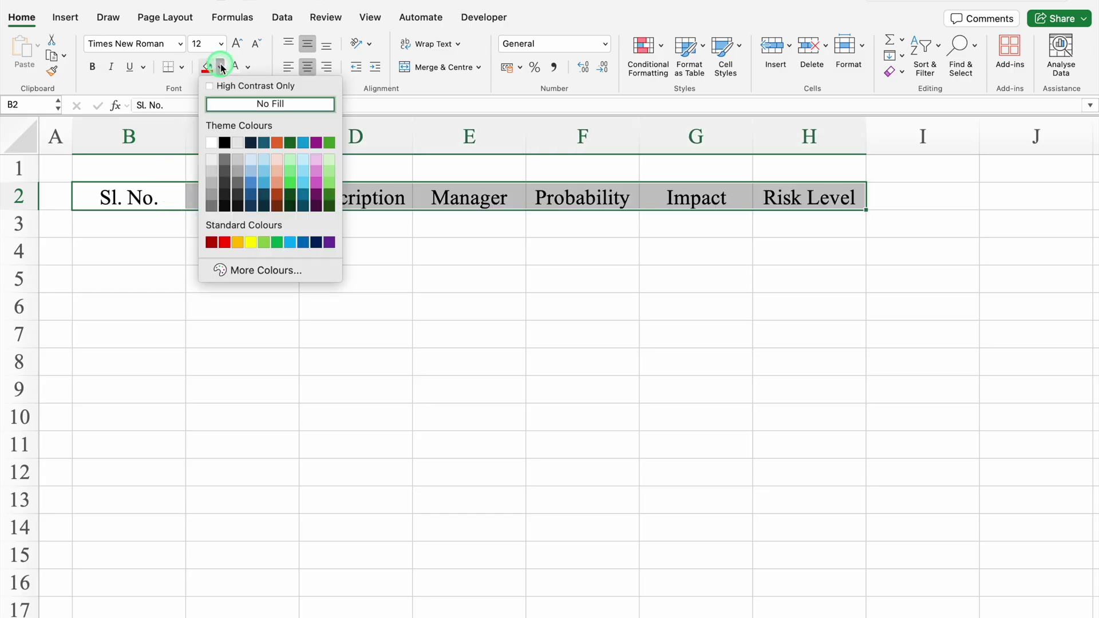
pyautogui.click(250, 198)
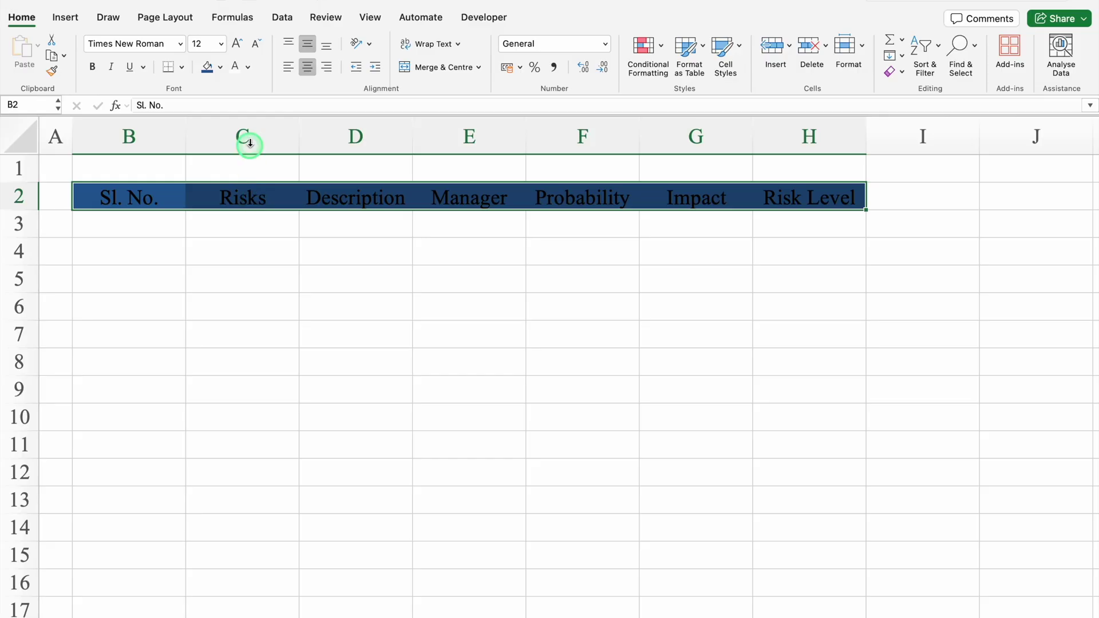
pyautogui.click(236, 69)
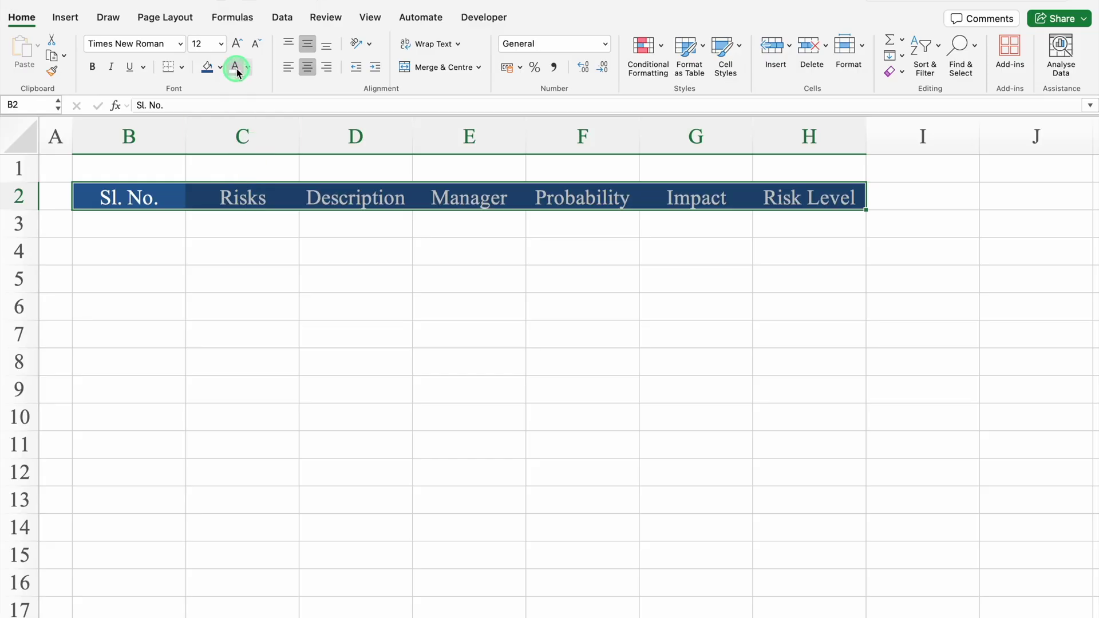
pyautogui.click(93, 68)
# Change the font of row 2 to Arial Bold.
pyautogui.click(19, 202)
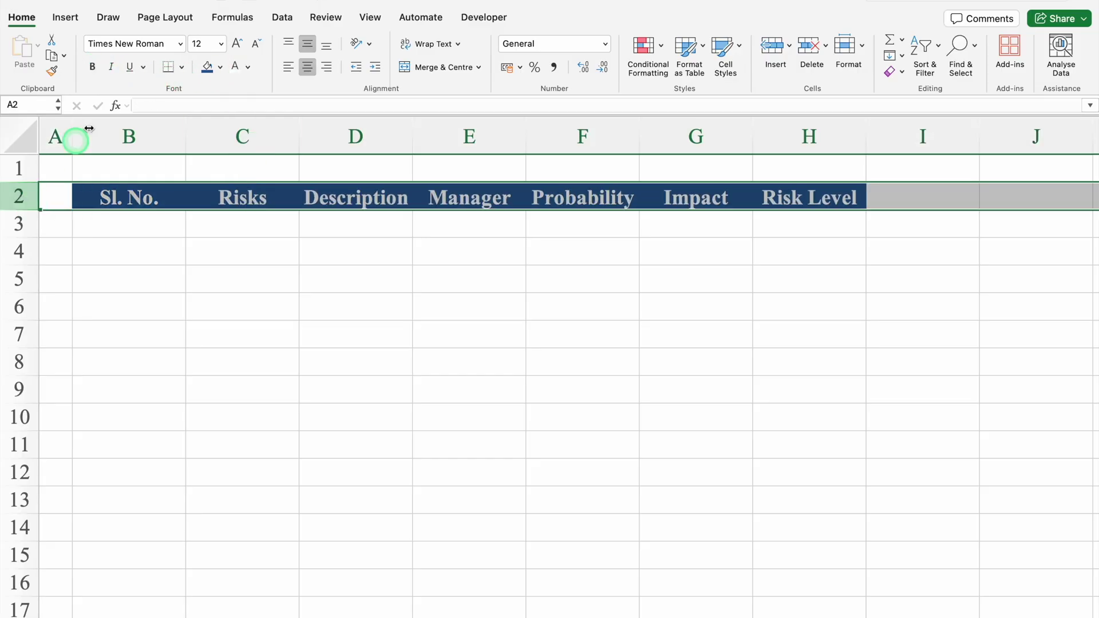
pyautogui.click(180, 45)
pyautogui.moveTo(192, 170)
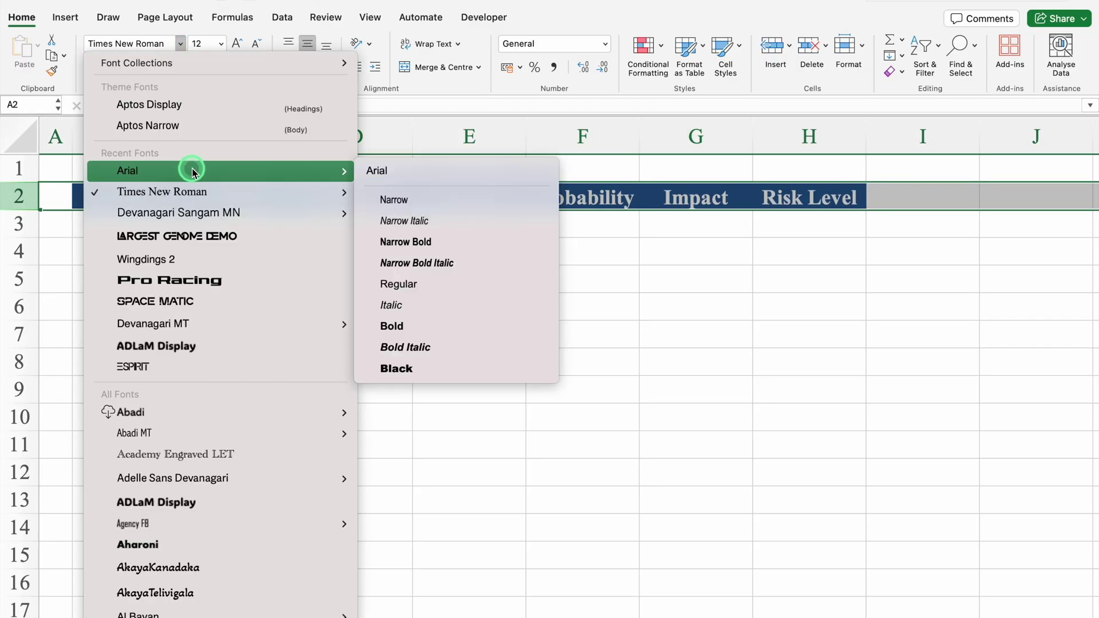
pyautogui.click(404, 324)
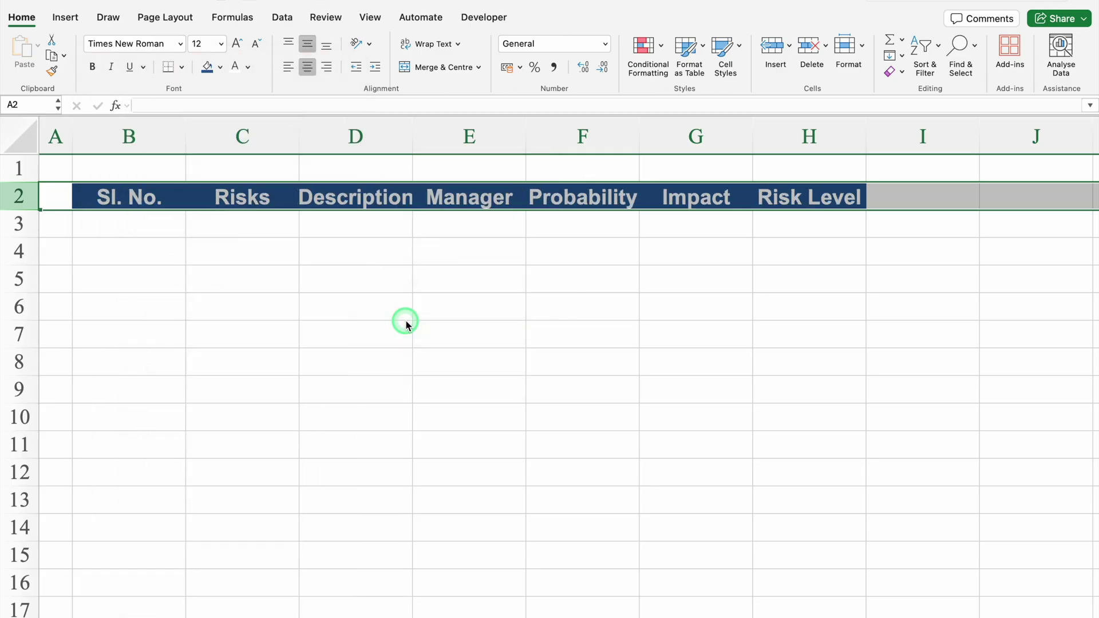
# Fill the Sl. No. column with the serial numbers 1 to 10 in B3:B12.
pyautogui.click(152, 228)
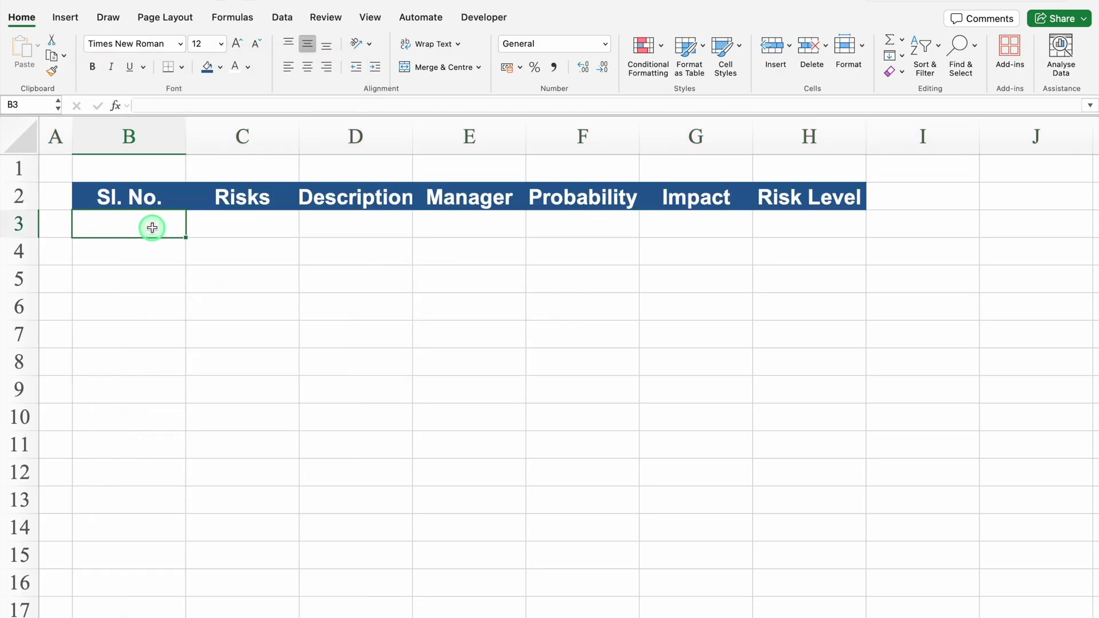
pyautogui.write('1')
pyautogui.press('Return')
pyautogui.write('2')
pyautogui.press('Return')
pyautogui.moveTo(152, 225); pyautogui.dragTo(185, 486)
# Apply All Borders to the table range B2:H12.
pyautogui.click(142, 190)
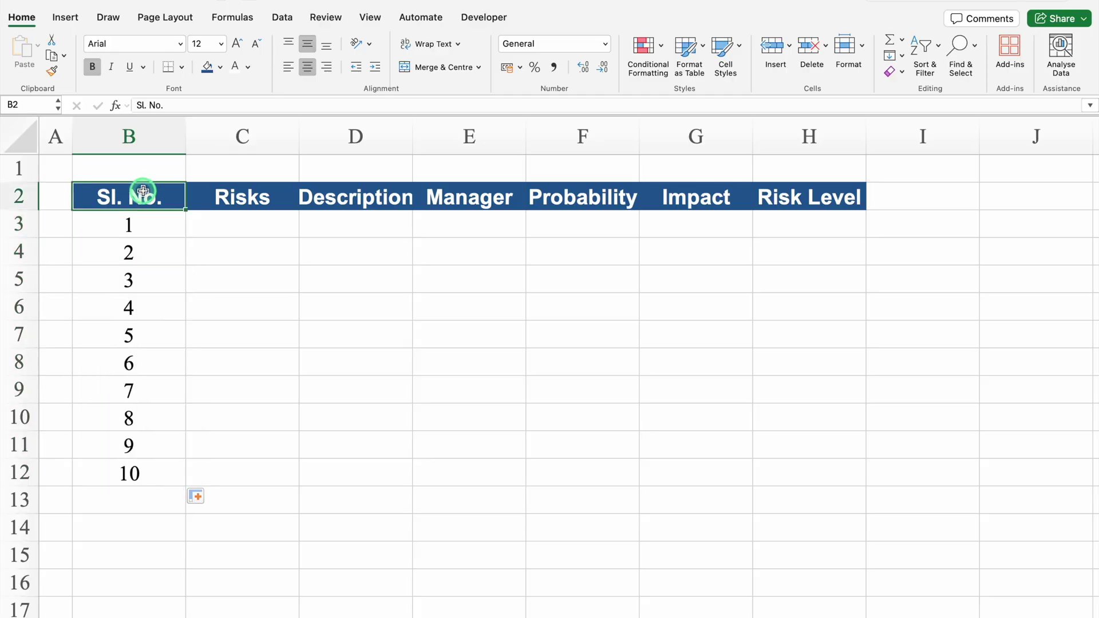
pyautogui.hotkey('ctrl', 'shift', 'Down')
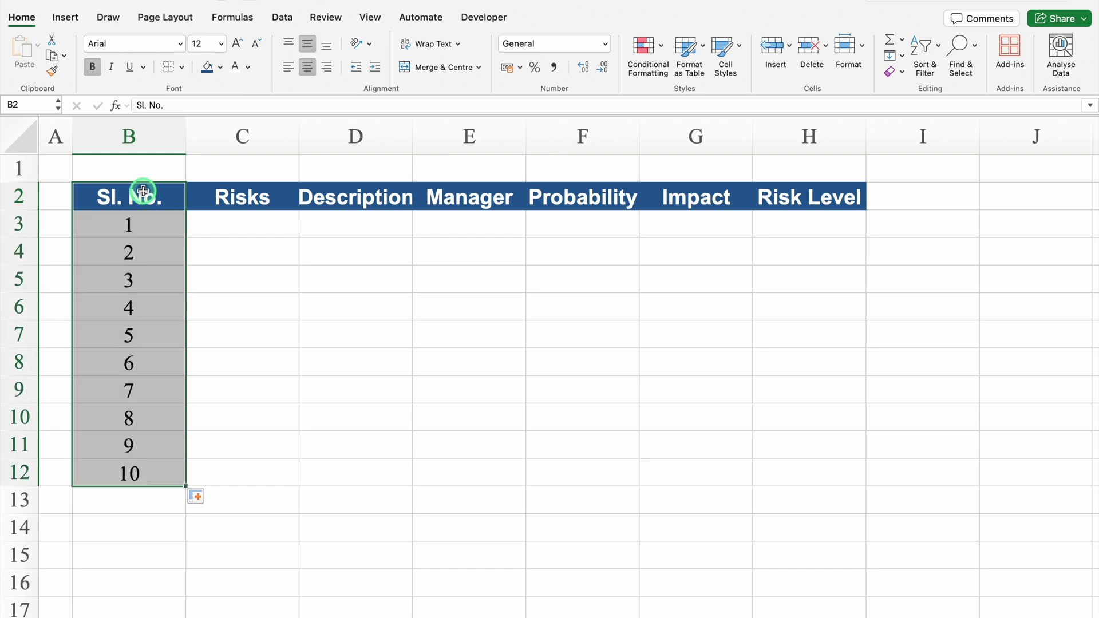
pyautogui.hotkey('ctrl', 'shift', 'Right')
pyautogui.click(181, 67)
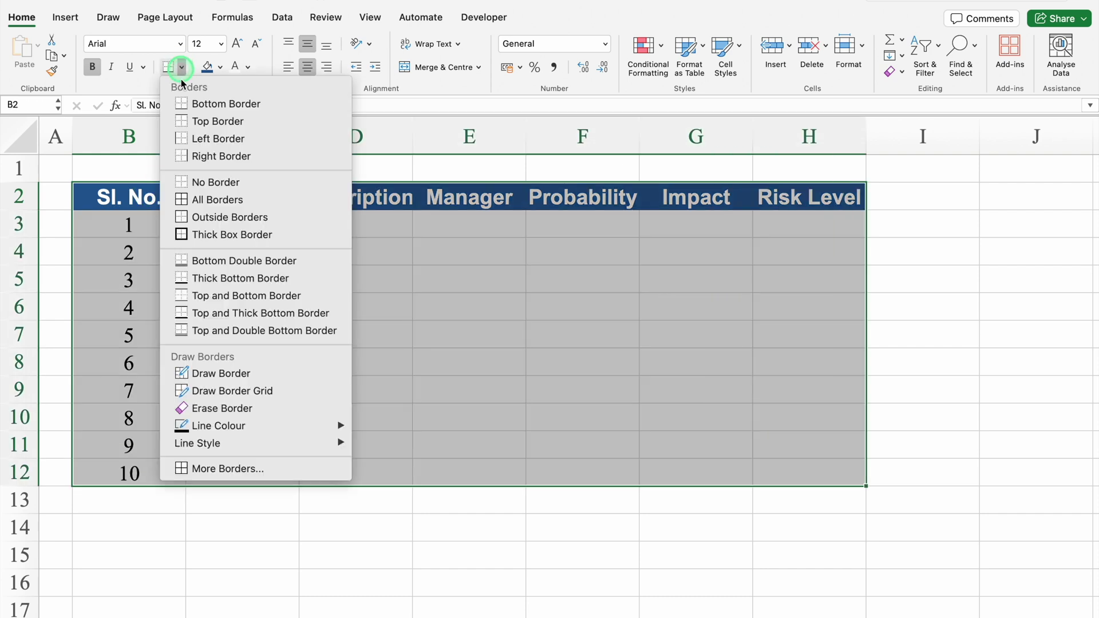
pyautogui.click(204, 201)
pyautogui.click(247, 226)
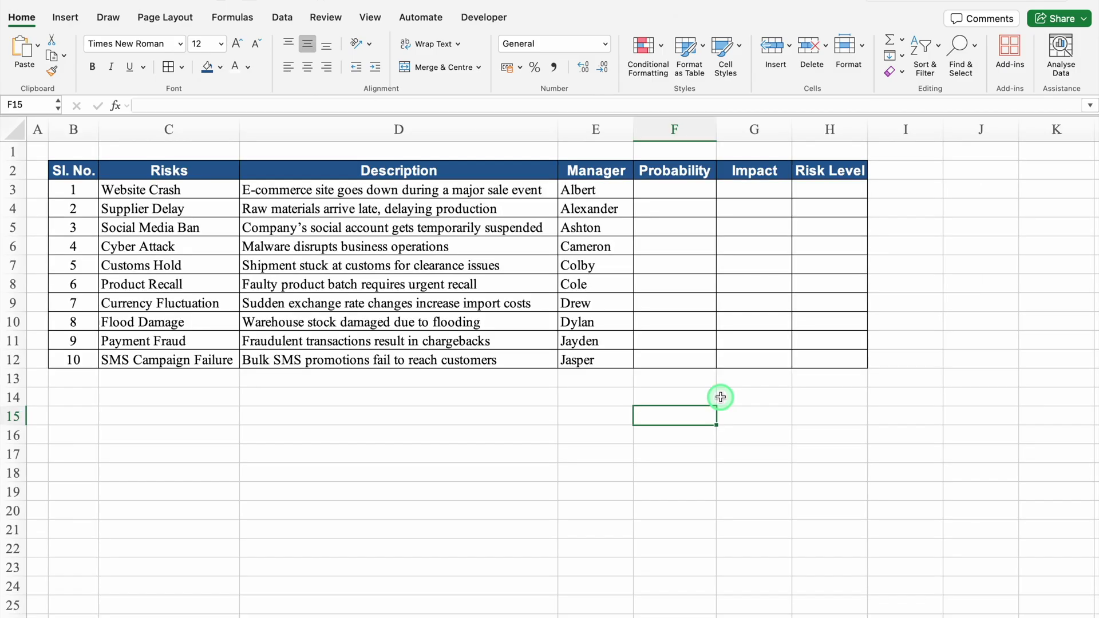
# Narrow column I to a thin spacer beside the Risk Level column.
pyautogui.hscroll(2, 809, 610)
pyautogui.click(857, 166)
pyautogui.press('Right')
pyautogui.press('Right')
pyautogui.press('Right')
pyautogui.press('Right')
pyautogui.press('Right')
pyautogui.press('Right')
pyautogui.click(393, 133)
pyautogui.moveTo(412, 132); pyautogui.dragTo(347, 141)
# Merge and centre K2:O2 and enter the matrix heading Impact.
pyautogui.click(393, 169)
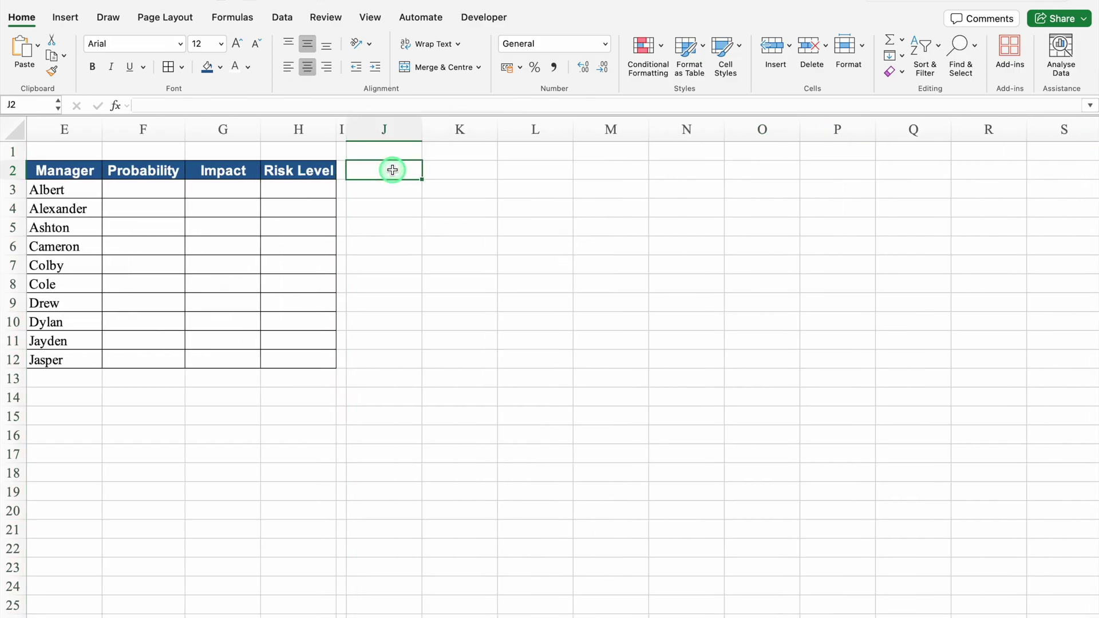
pyautogui.click(449, 172)
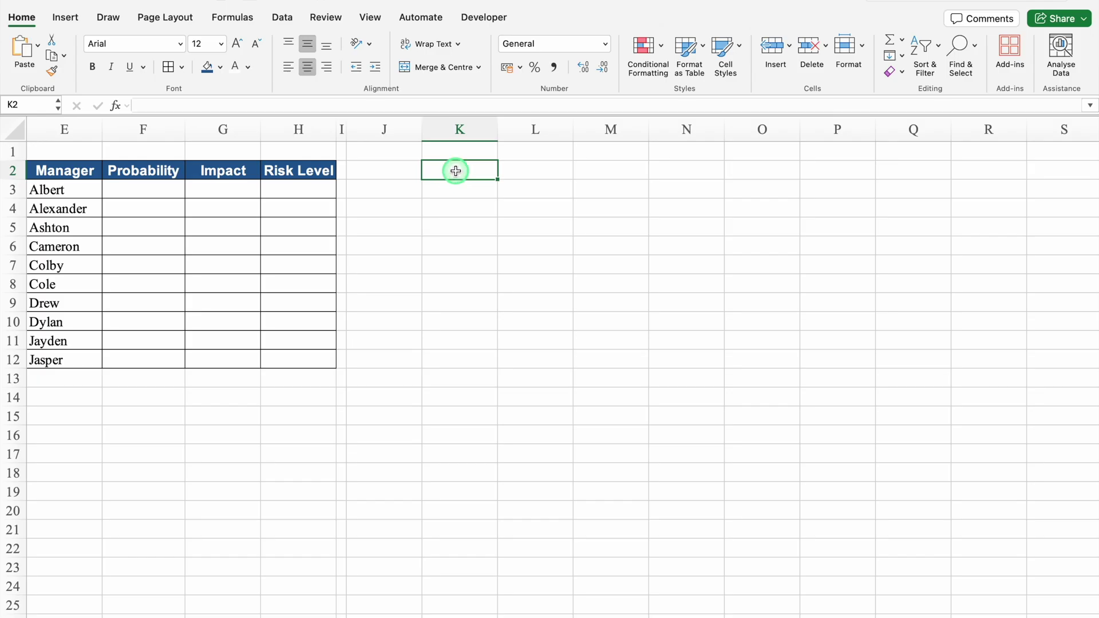
pyautogui.moveTo(481, 172); pyautogui.dragTo(731, 171)
pyautogui.click(437, 70)
pyautogui.press('F2')
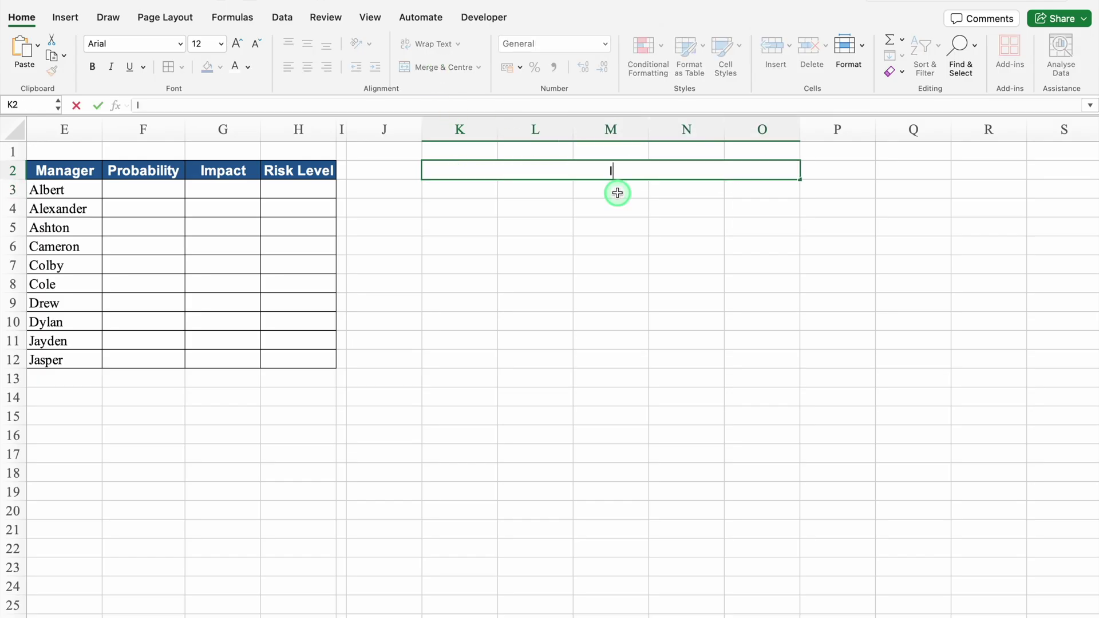
pyautogui.write('Impact')
pyautogui.press('Return')
# Merge and centre the cells J3:J12 for the matrix's vertical heading.
pyautogui.click(390, 191)
pyautogui.moveTo(390, 192); pyautogui.dragTo(384, 355)
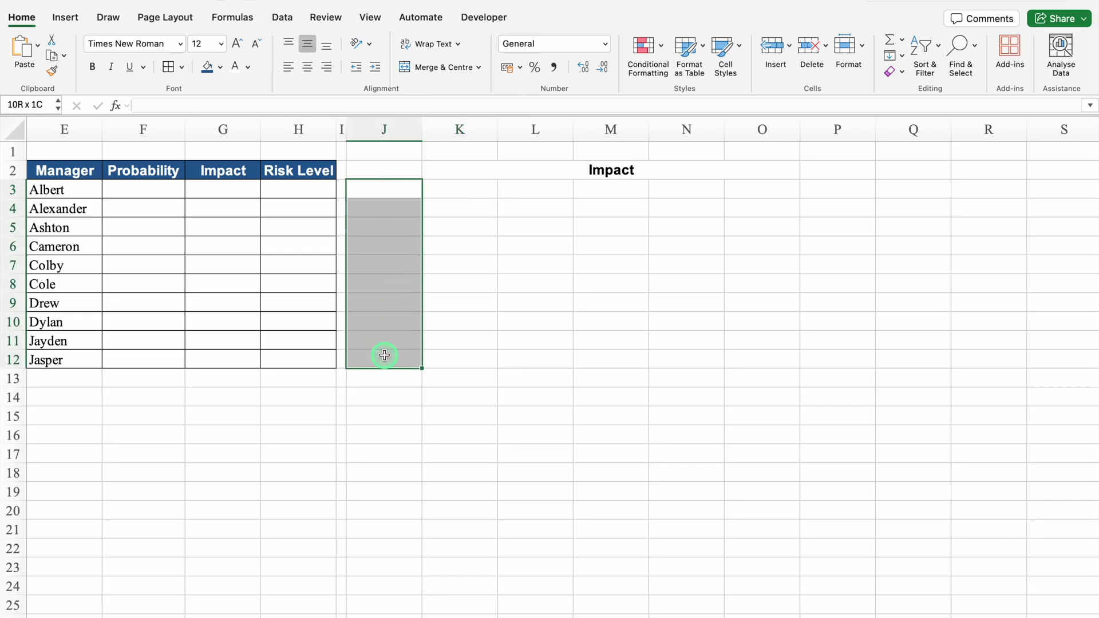
pyautogui.click(427, 67)
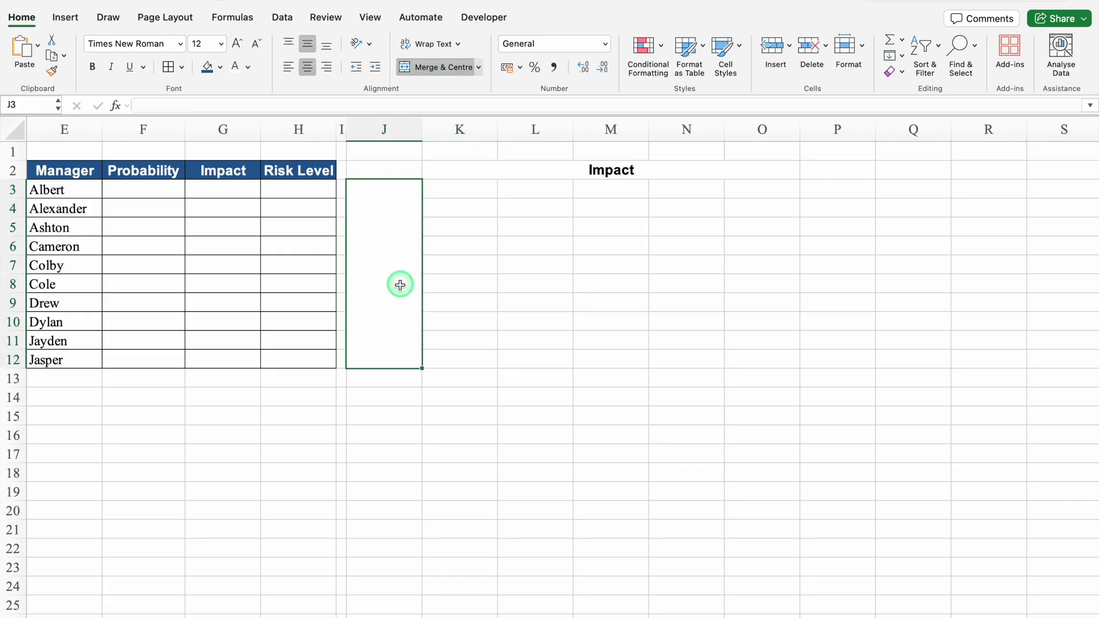
# Copy the text Probability from header cell F2 into the merged cell J3:J12.
pyautogui.click(163, 170)
pyautogui.click(204, 105)
pyautogui.moveTo(204, 105); pyautogui.dragTo(132, 107)
pyautogui.press('super+c')
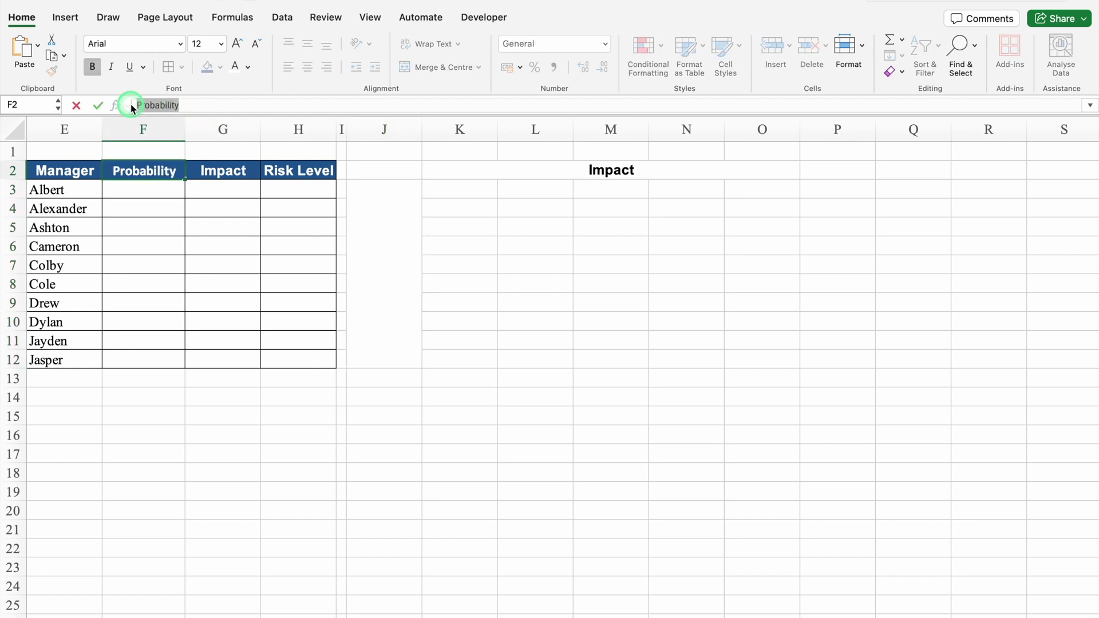
pyautogui.press('Return')
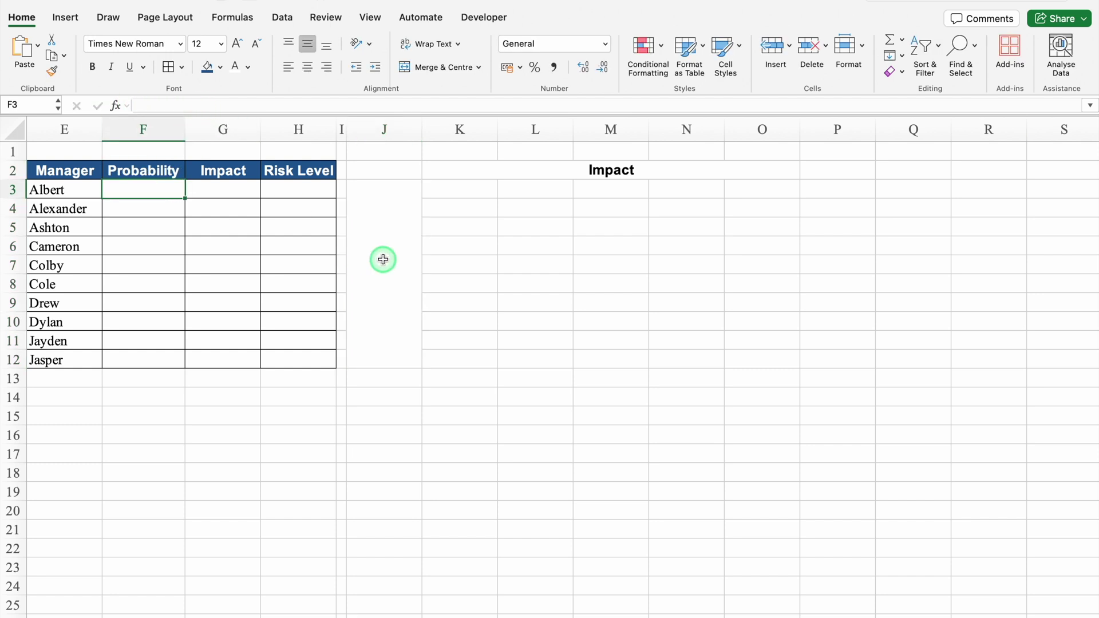
pyautogui.click(383, 259)
pyautogui.click(361, 105)
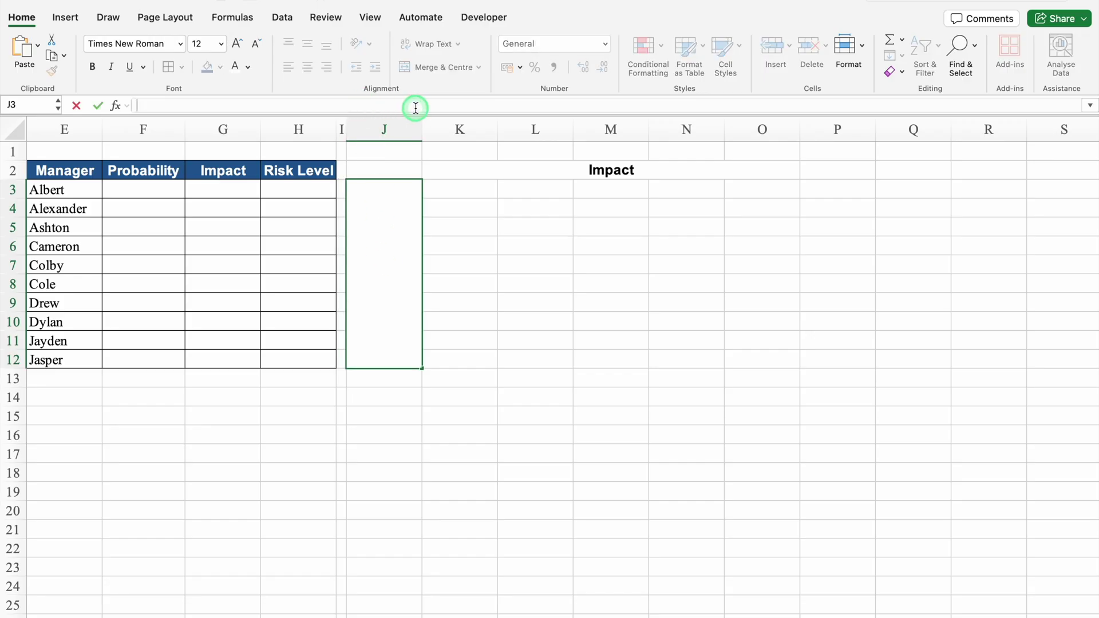
pyautogui.press('super+v')
pyautogui.press('Return')
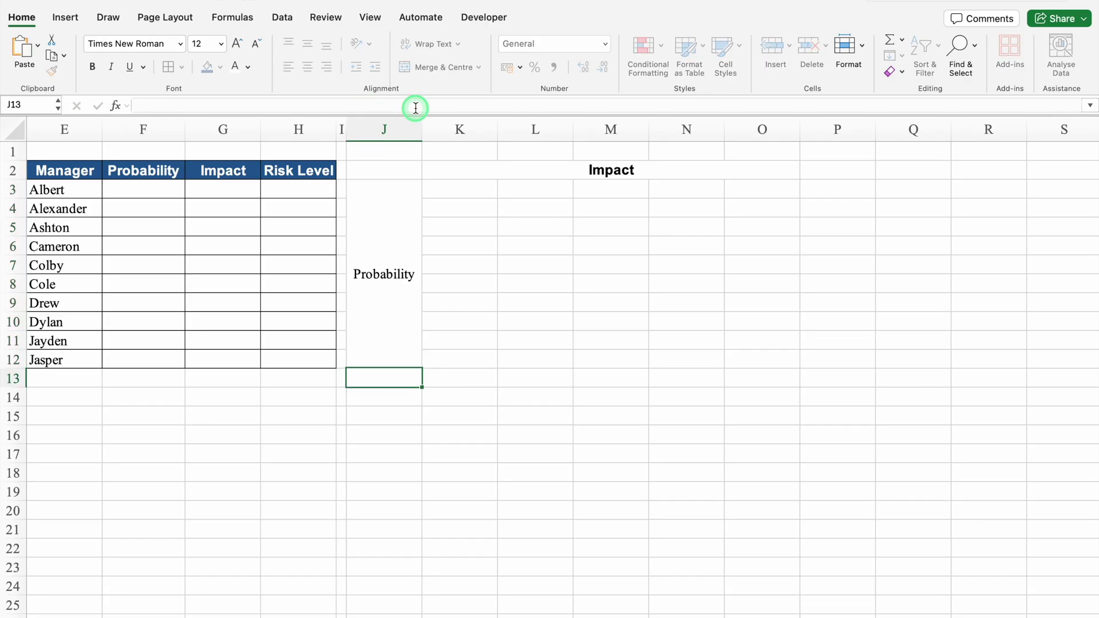
# Rotate the Probability heading in J3:J12 to read upward and set its font to Arial Bold.
pyautogui.click(401, 250)
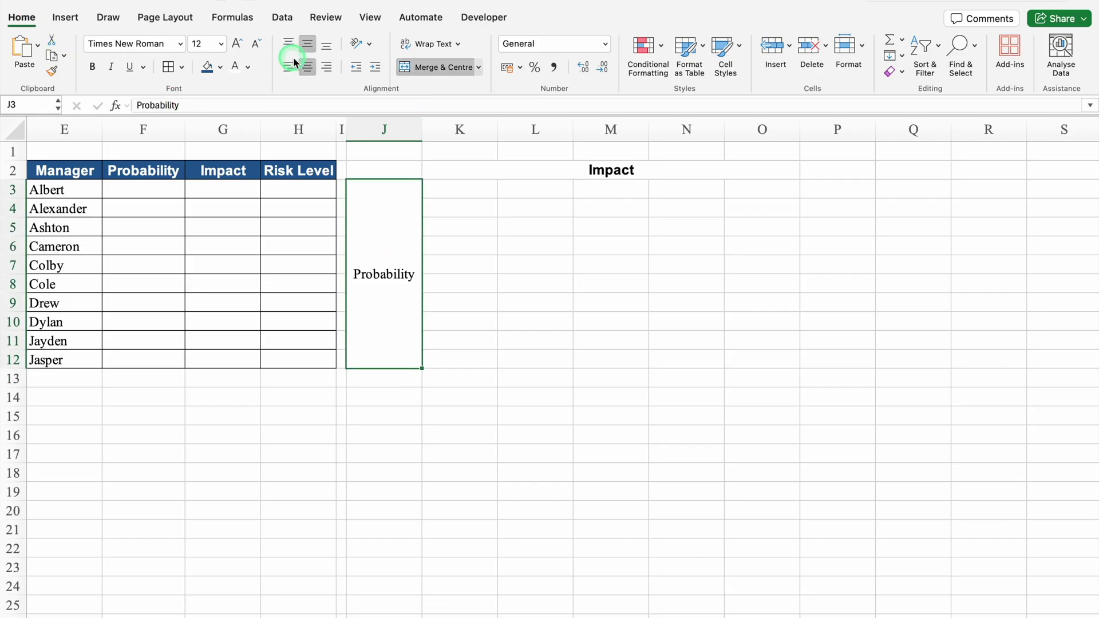
pyautogui.click(369, 44)
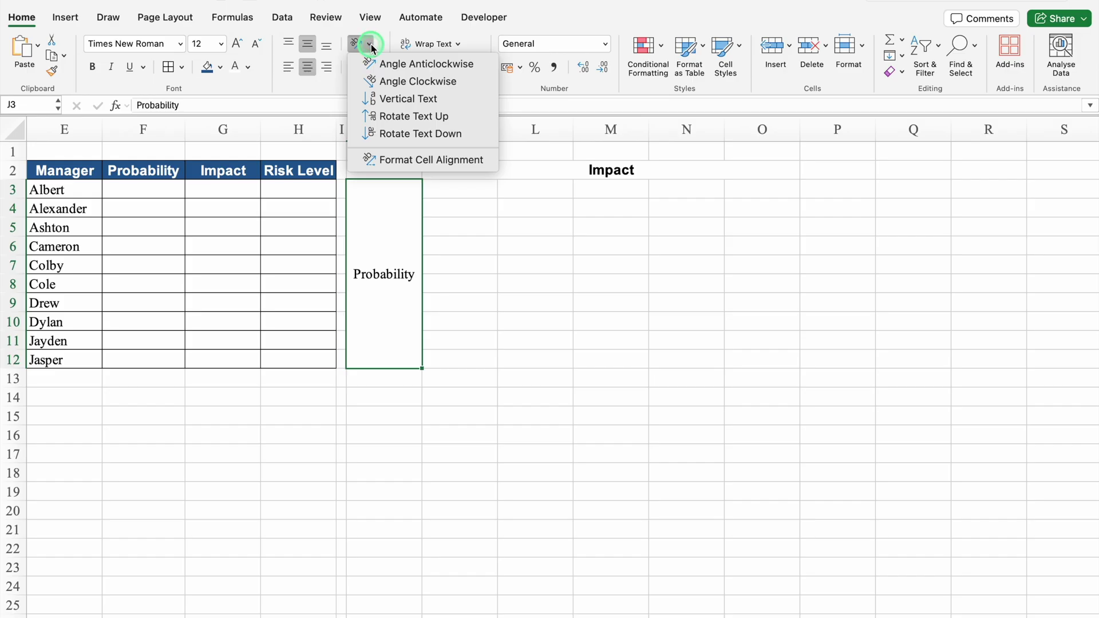
pyautogui.click(410, 116)
pyautogui.click(180, 43)
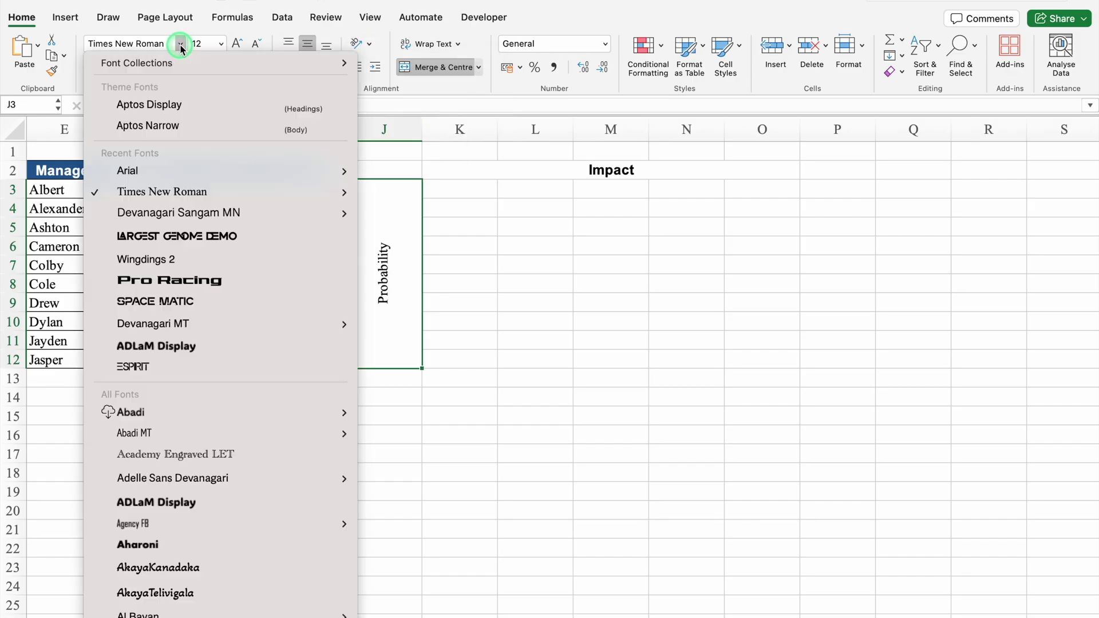
pyautogui.moveTo(196, 175)
pyautogui.click(428, 321)
# Add cell borders to K3:O3 beneath the Impact heading.
pyautogui.click(457, 191)
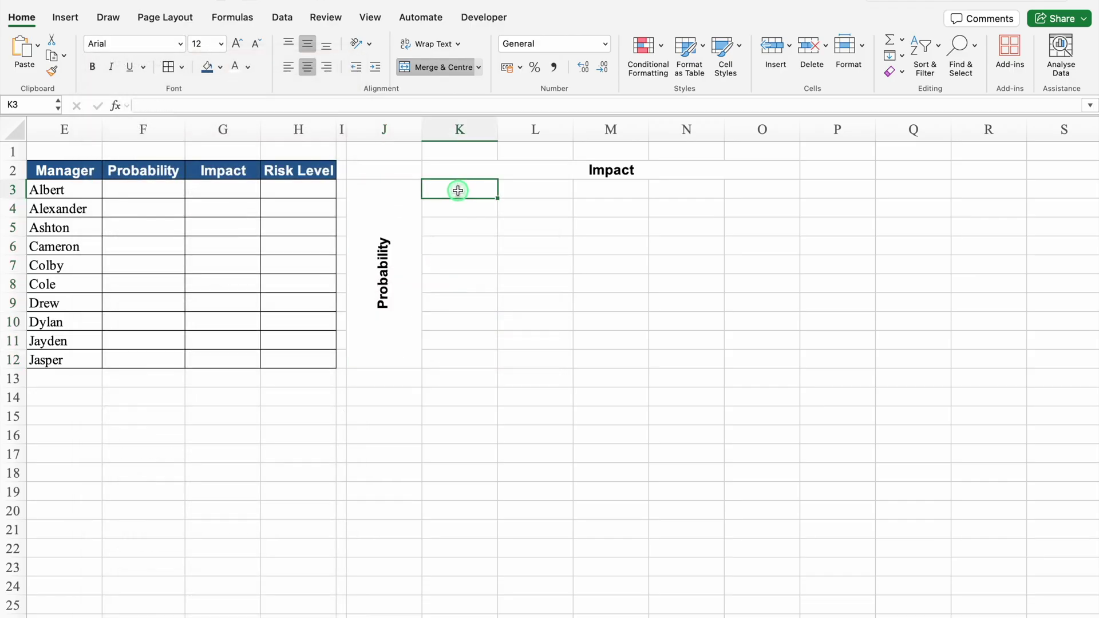
pyautogui.moveTo(458, 191); pyautogui.dragTo(741, 197)
pyautogui.click(167, 67)
# Enter the impact levels Negligible, Minor, Moderate, Major and Critical across K3:O3.
pyautogui.click(457, 191)
pyautogui.write('Negligible')
pyautogui.press('Tab')
pyautogui.write('Minor')
pyautogui.press('Tab')
pyautogui.write('Moderate')
pyautogui.press('Tab')
pyautogui.write('Major')
pyautogui.press('Tab')
pyautogui.write('Critical')
pyautogui.press('Tab')
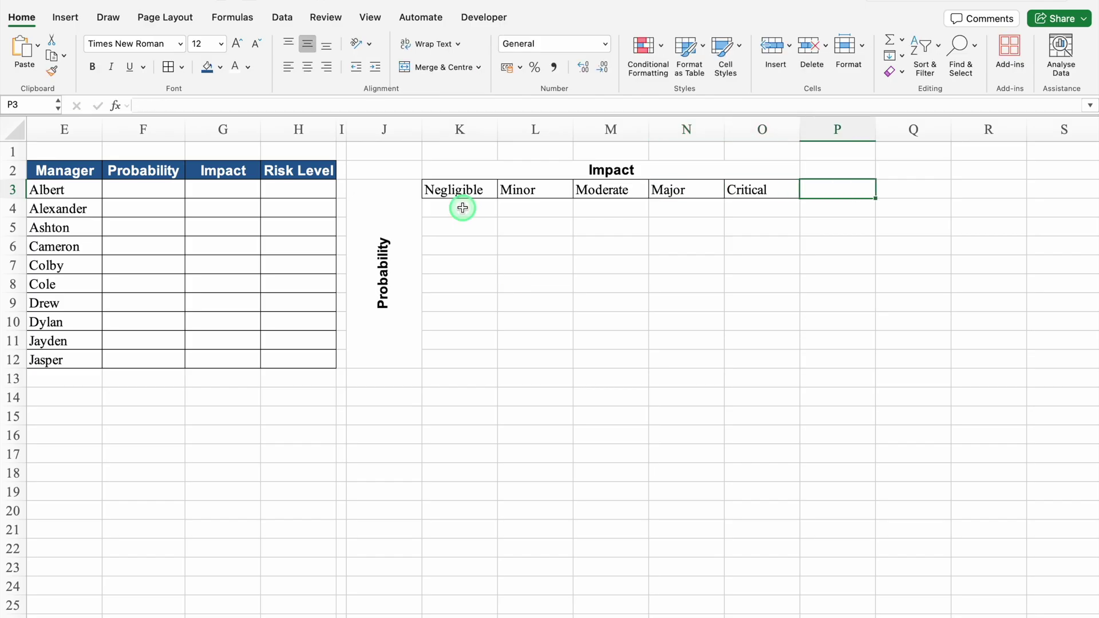
# Insert a new column before the impact levels, at column K.
pyautogui.click(462, 207)
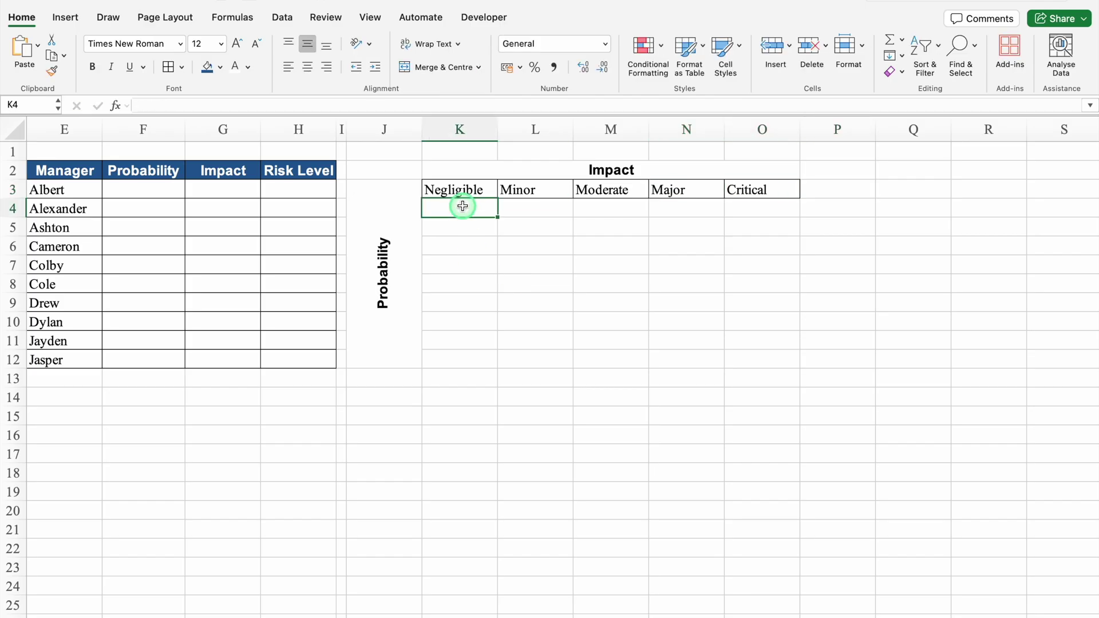
pyautogui.click(445, 131)
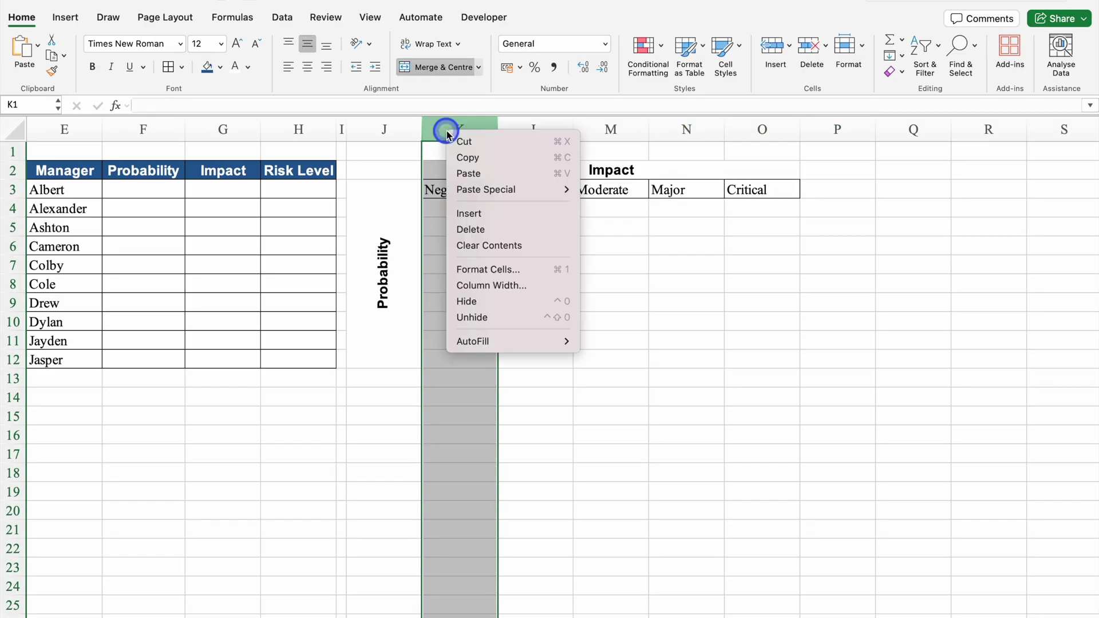
pyautogui.click(493, 214)
# Enter the probability levels Very Likely, Likely, Possible, Unlikely and Rare down K4:K8.
pyautogui.click(479, 215)
pyautogui.write('Ve')
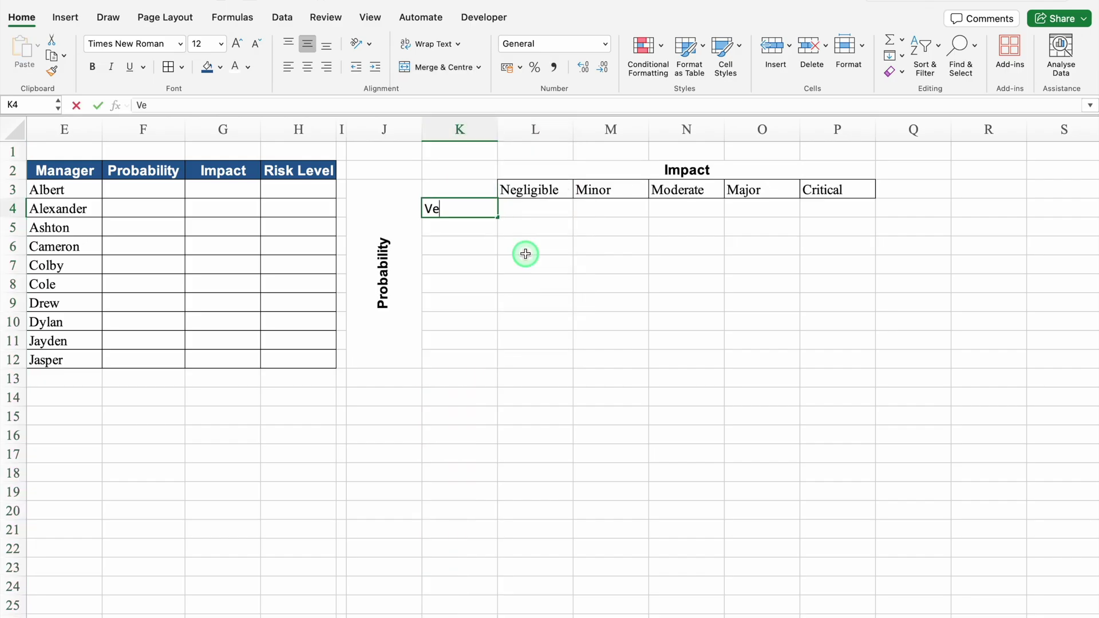
pyautogui.write('ry Likely')
pyautogui.press('Return')
pyautogui.write('Likely')
pyautogui.press('Return')
pyautogui.write('Possible')
pyautogui.press('Return')
pyautogui.write('Unlikely')
pyautogui.press('Return')
pyautogui.write('Rare')
# Apply all borders to the matrix range K3:P8.
pyautogui.moveTo(465, 186); pyautogui.dragTo(841, 286)
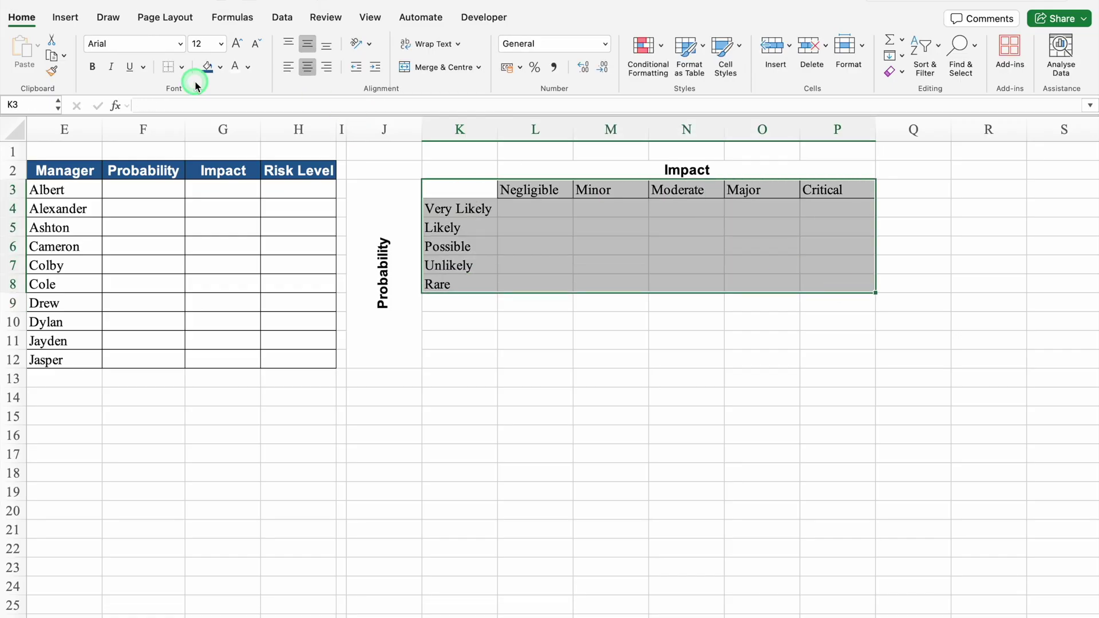
pyautogui.click(182, 67)
pyautogui.click(220, 200)
# Give the probability levels in K4:K8 a dark blue fill and white text.
pyautogui.moveTo(465, 209); pyautogui.dragTo(473, 287)
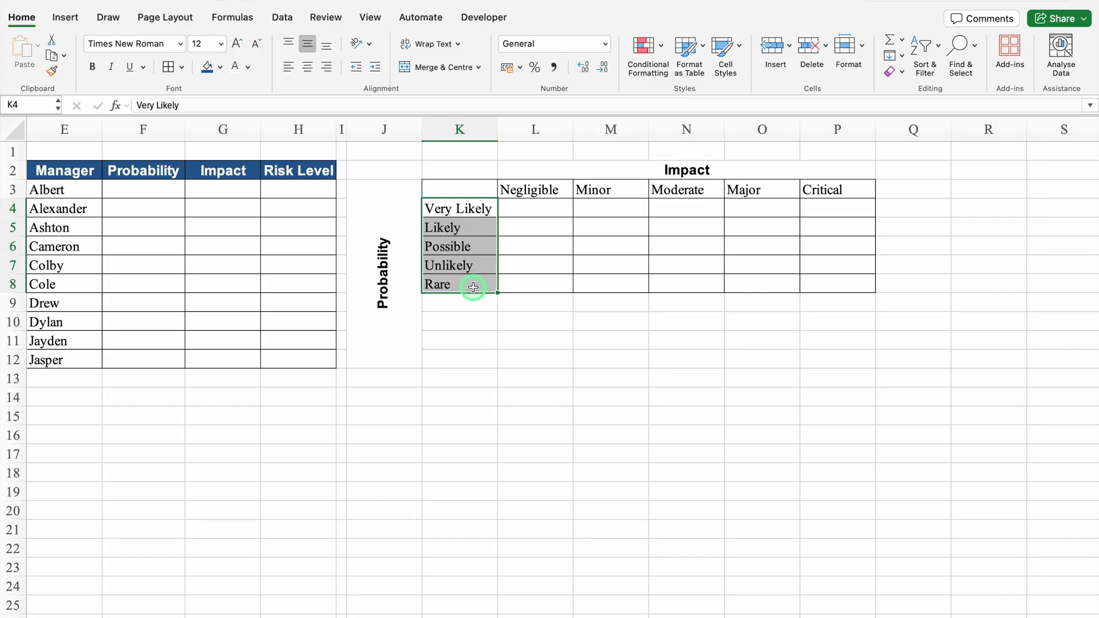
pyautogui.click(207, 66)
pyautogui.click(231, 68)
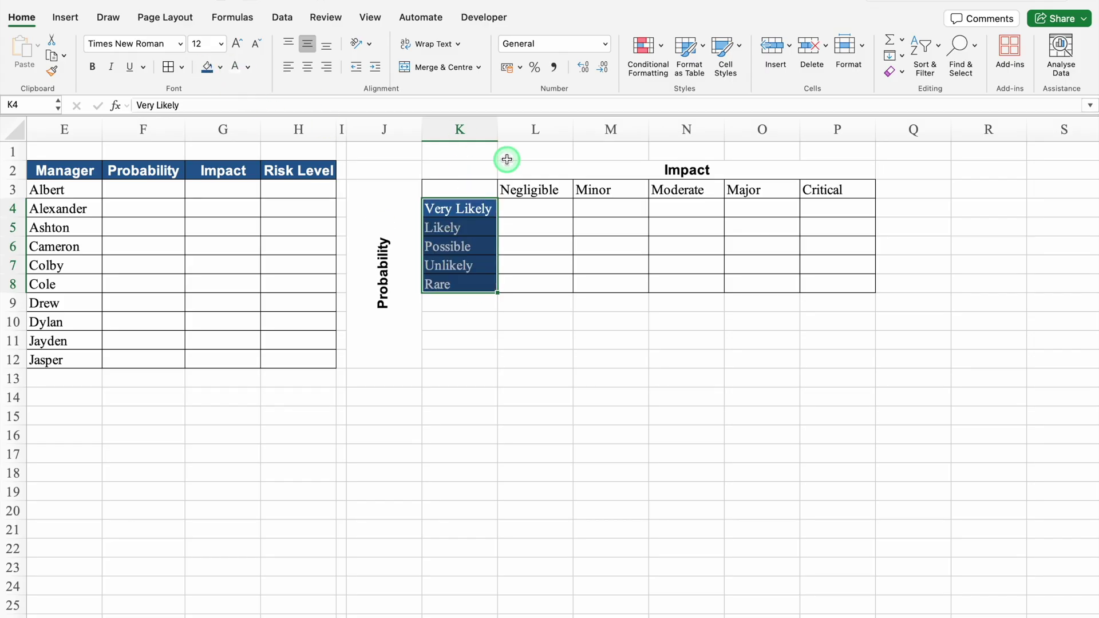
# Give the impact levels in L3:P3 a medium blue fill and white text, and centre them.
pyautogui.moveTo(533, 189); pyautogui.dragTo(812, 189)
pyautogui.click(221, 68)
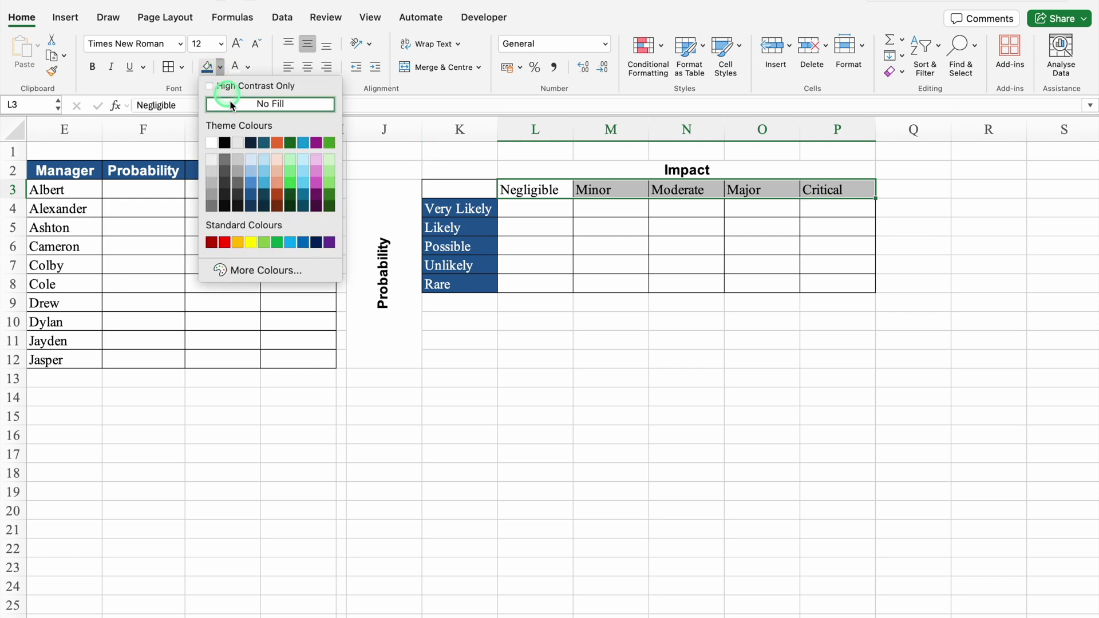
pyautogui.click(249, 184)
pyautogui.click(235, 67)
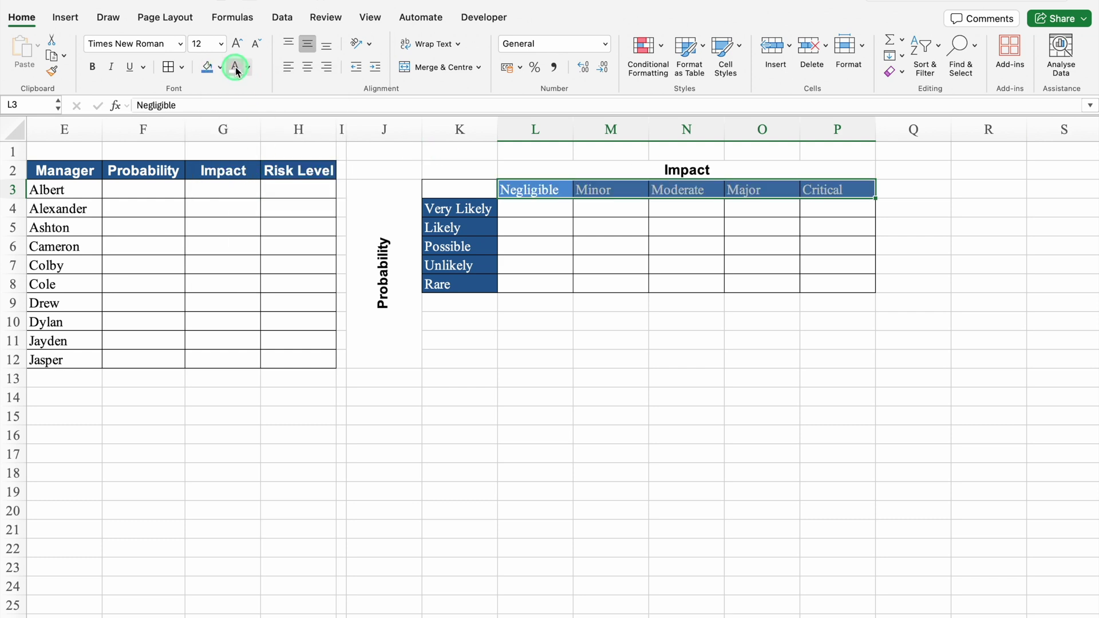
pyautogui.click(309, 70)
# Fill the empty matrix corner cell K3 with red.
pyautogui.click(455, 189)
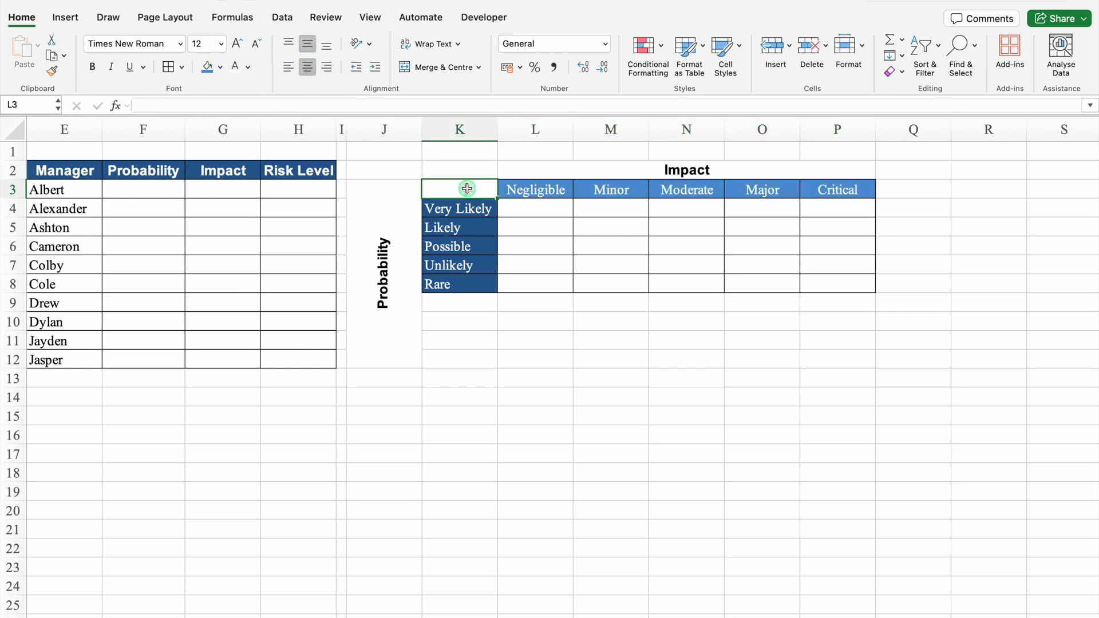
pyautogui.click(221, 68)
pyautogui.click(225, 242)
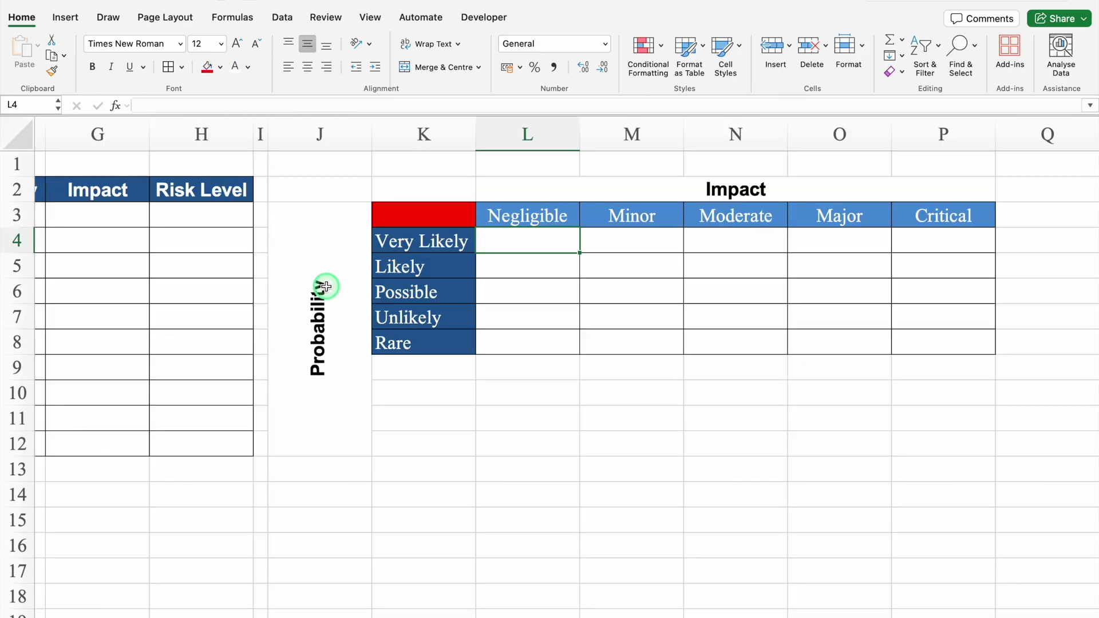
# Unmerge the Probability heading, merge and centre it over J3:J8 instead, and narrow column J.
pyautogui.click(325, 289)
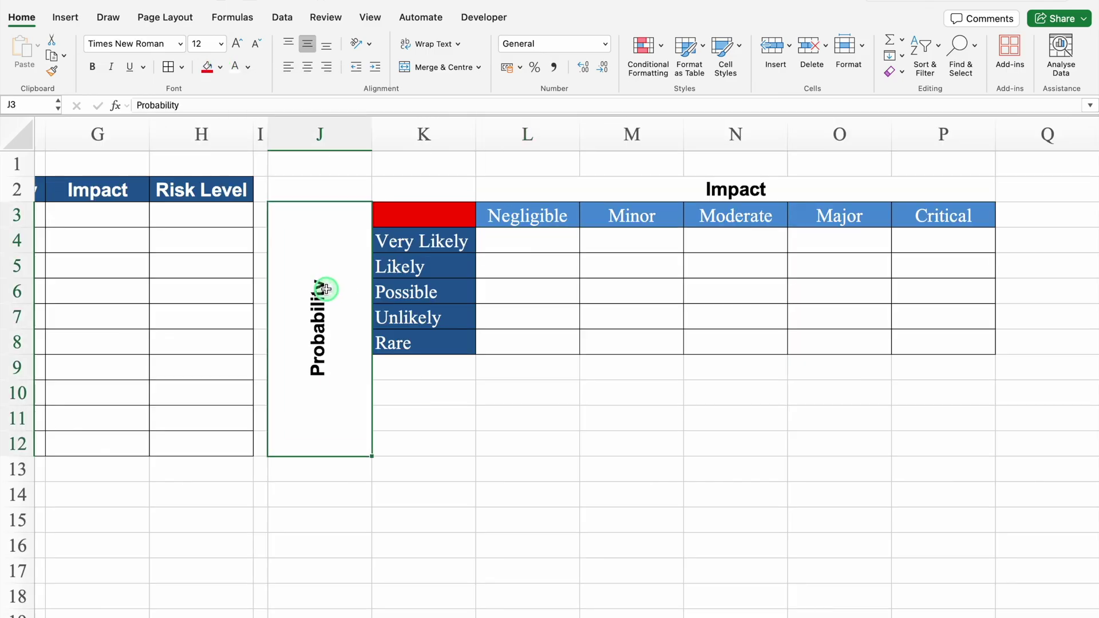
pyautogui.click(424, 66)
pyautogui.moveTo(355, 214); pyautogui.dragTo(358, 337)
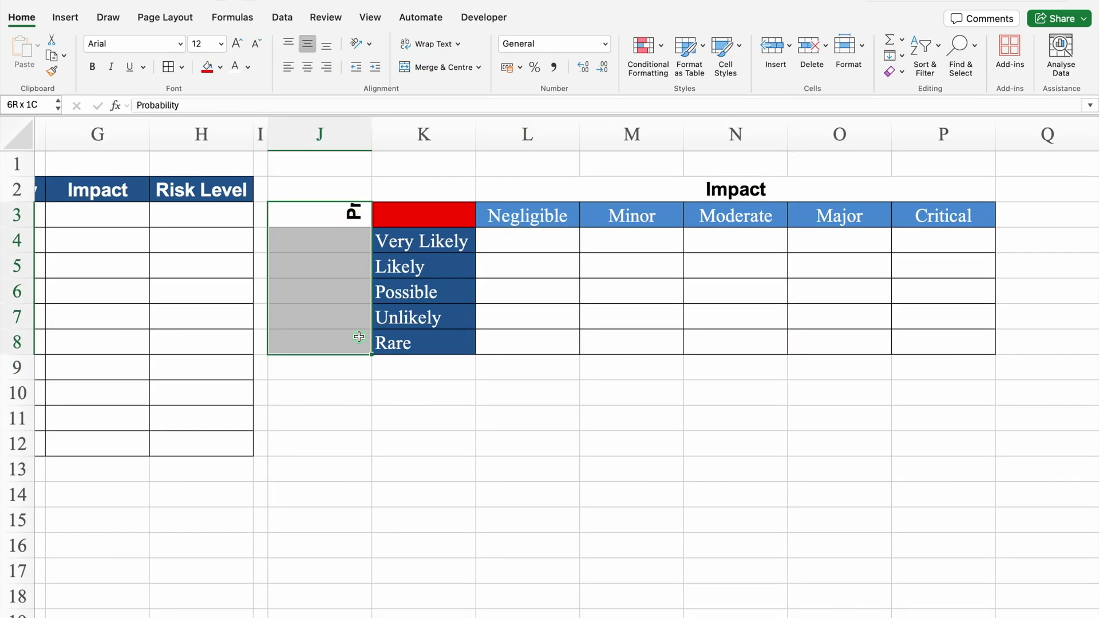
pyautogui.click(433, 67)
pyautogui.moveTo(371, 137); pyautogui.dragTo(306, 140)
# Enter the rating Low in L8, where Rare meets Negligible.
pyautogui.click(457, 240)
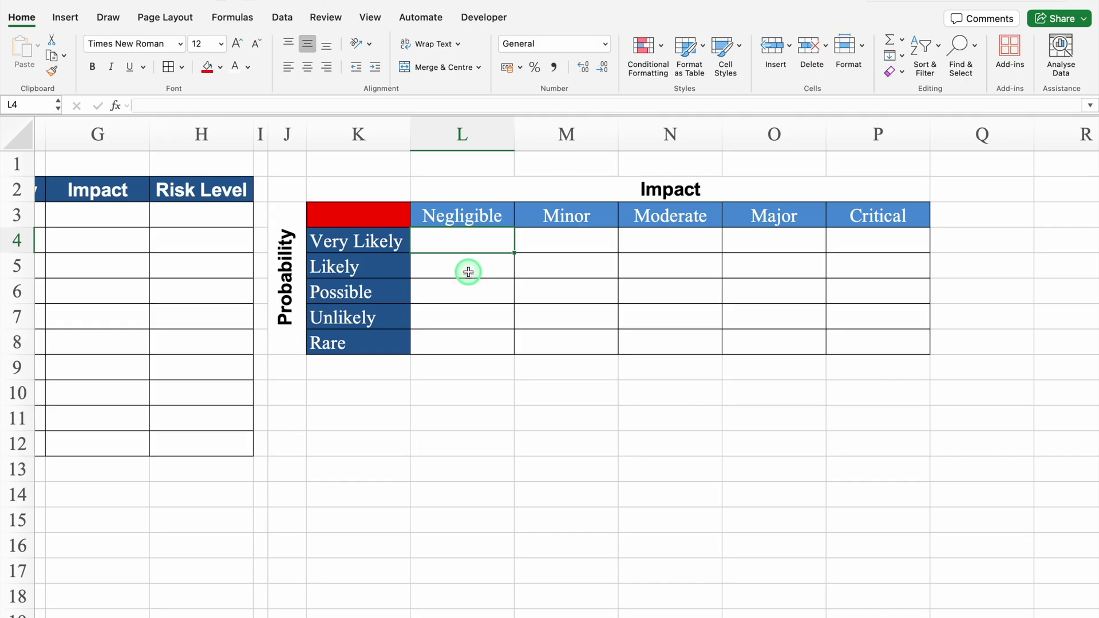
pyautogui.click(467, 217)
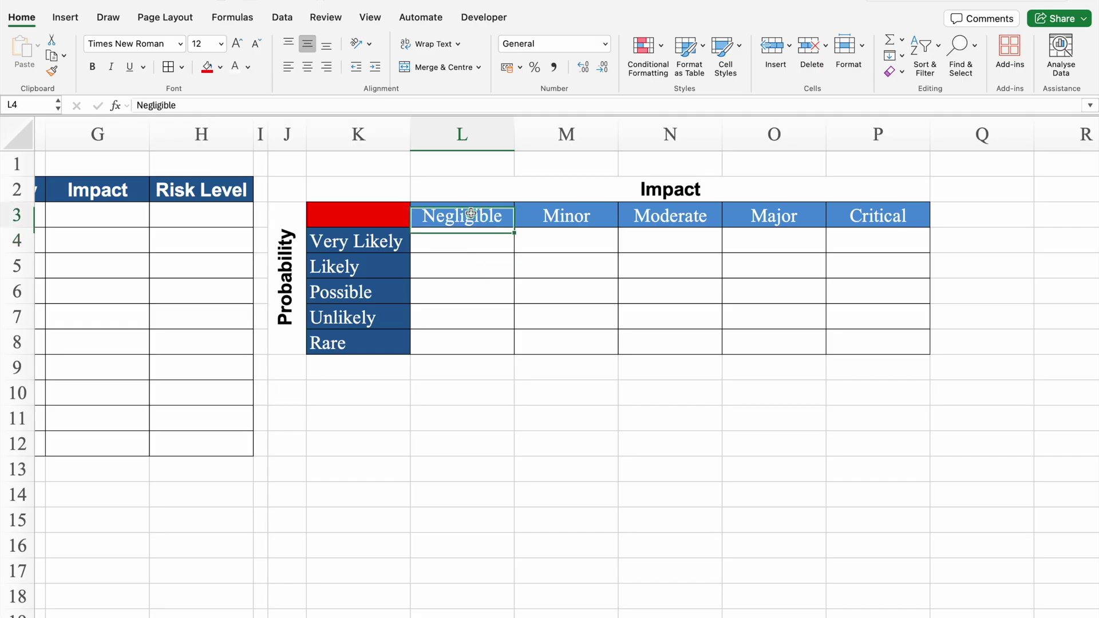
pyautogui.click(462, 344)
pyautogui.click(496, 350)
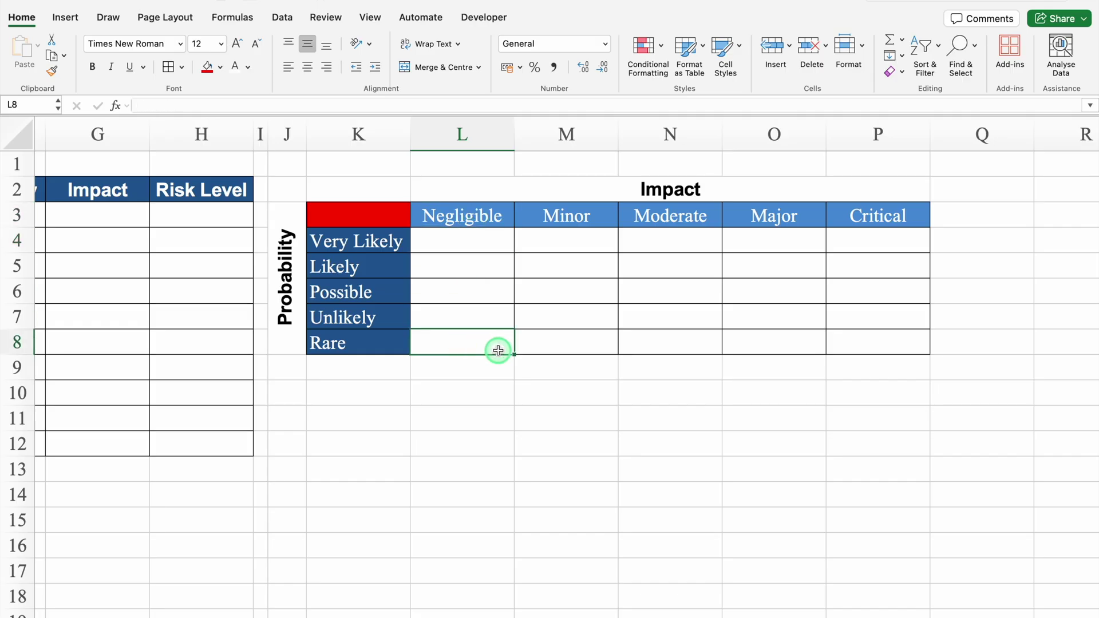
pyautogui.press('Tab')
# Enter the rating Extreme in P4, where Very Likely meets Critical.
pyautogui.click(385, 242)
pyautogui.click(875, 235)
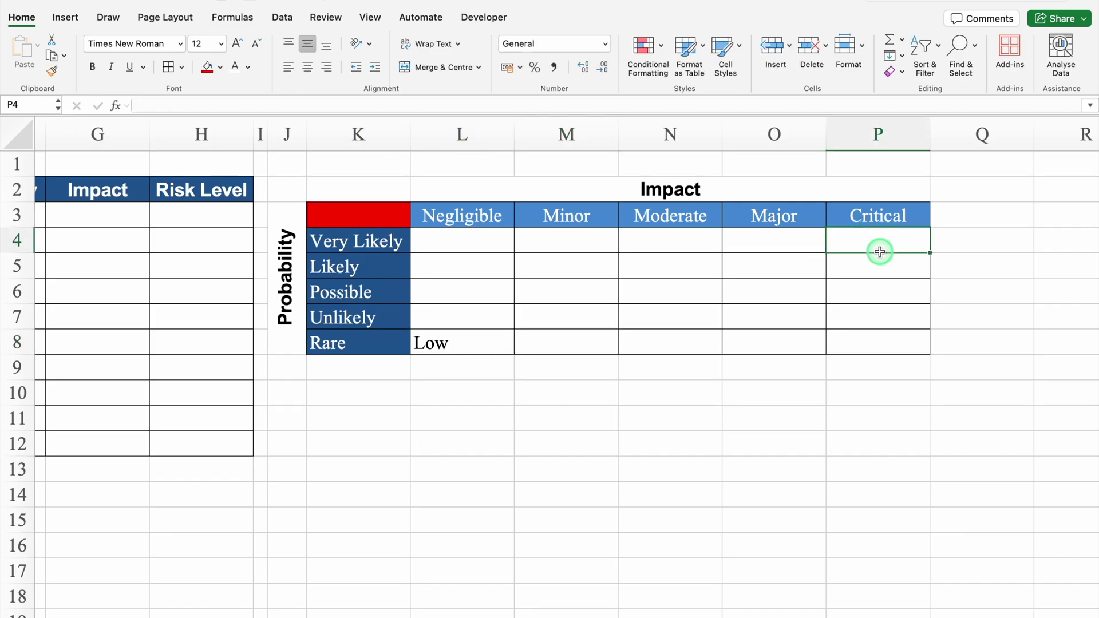
pyautogui.write('Extre')
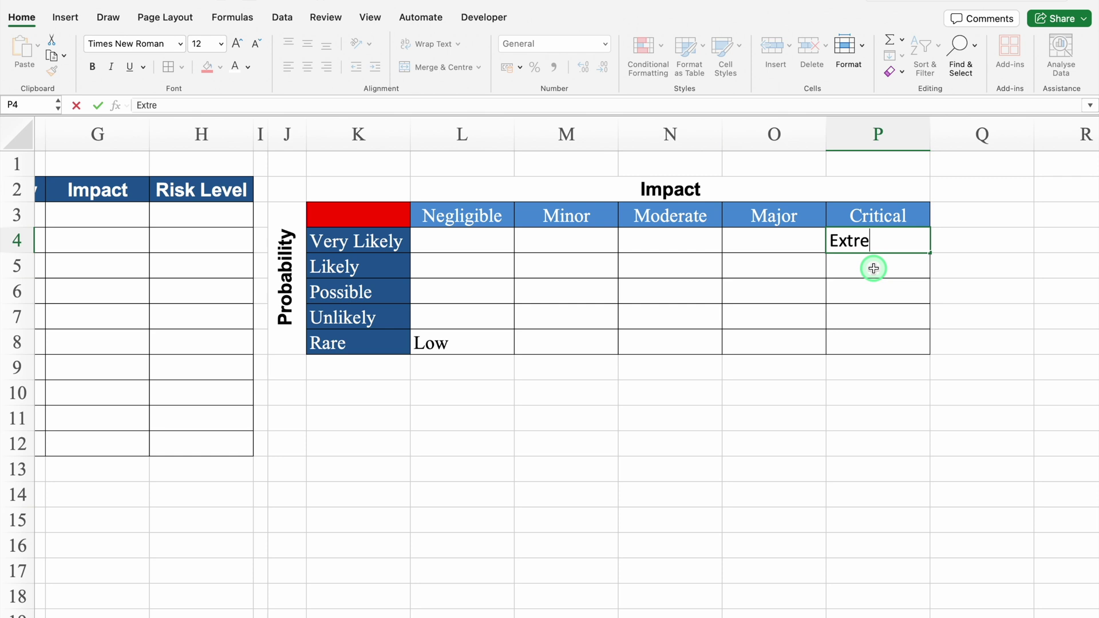
pyautogui.write('me')
pyautogui.press('Left')
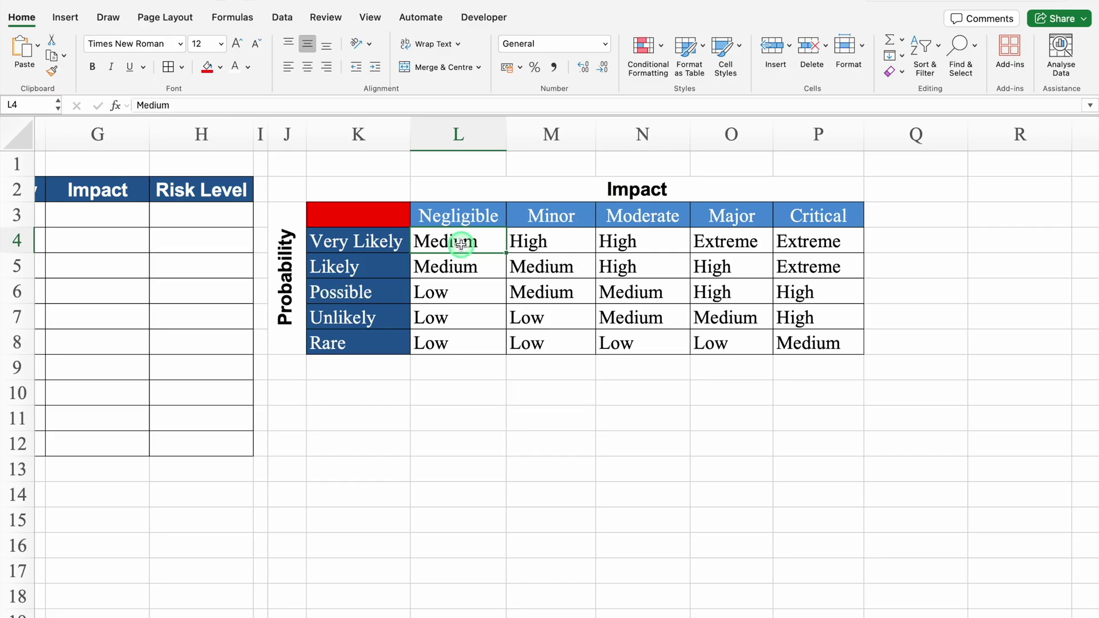
# Create a conditional formatting rule over the whole sheet for cells equal to Low.
pyautogui.click(21, 131)
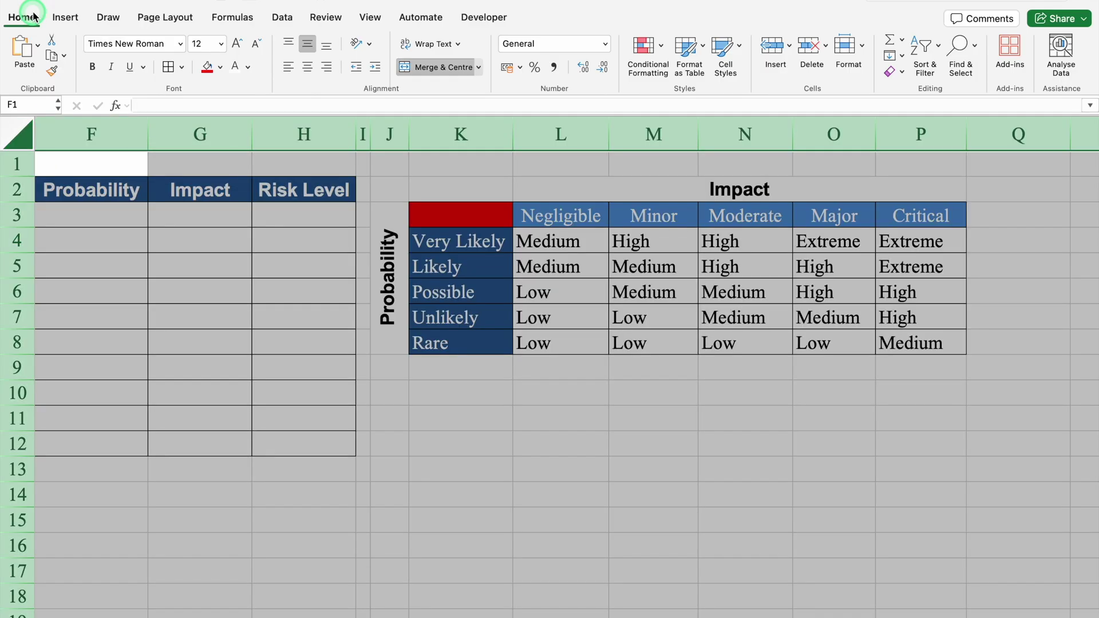
pyautogui.click(661, 48)
pyautogui.moveTo(699, 73)
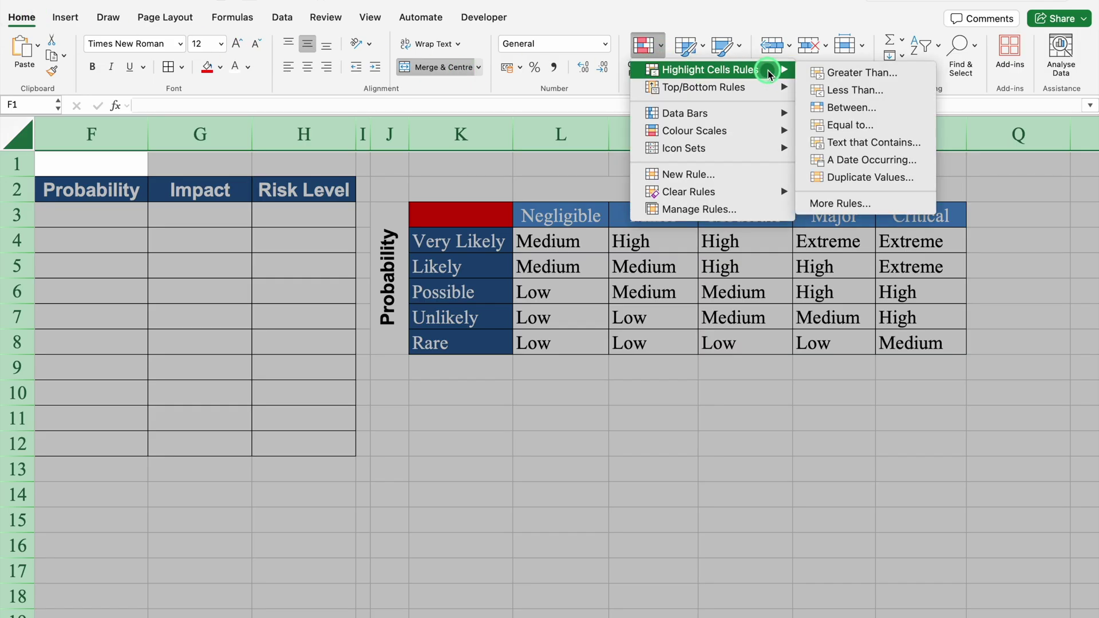
pyautogui.click(894, 124)
pyautogui.moveTo(608, 116); pyautogui.dragTo(385, 292)
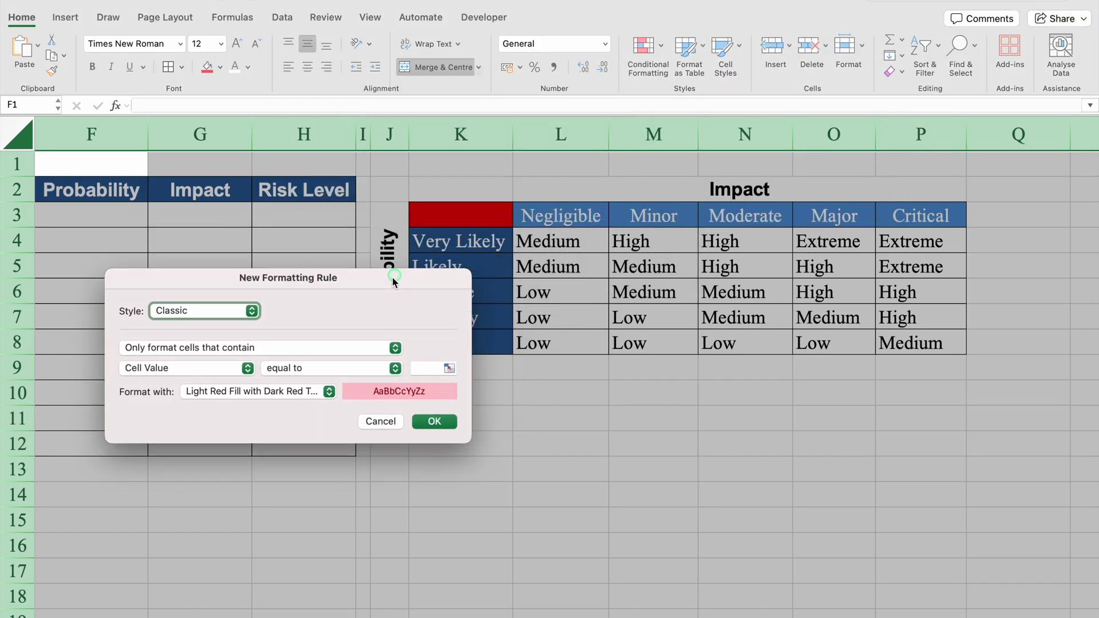
pyautogui.click(508, 369)
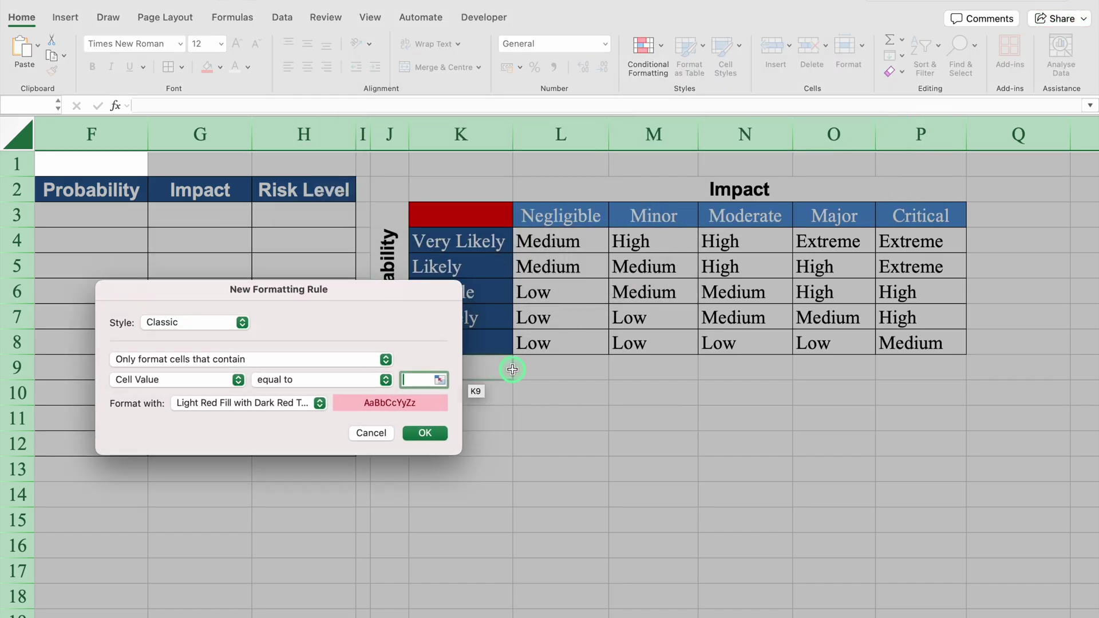
pyautogui.write('Low')
# Give the Low rule a customised format with a light green background fill.
pyautogui.click(318, 403)
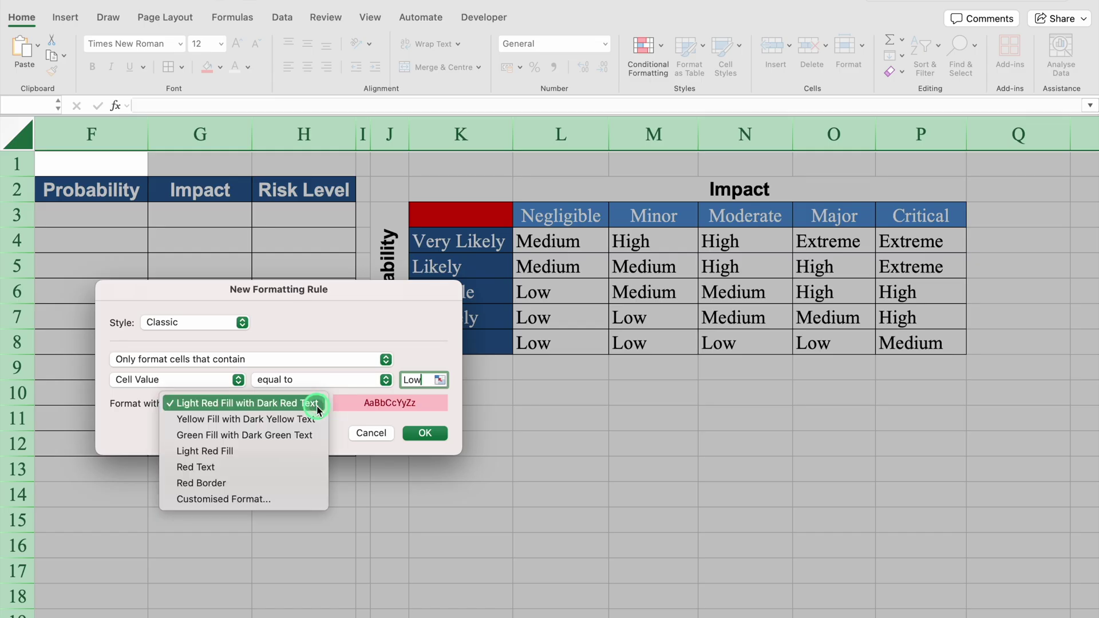
pyautogui.click(267, 499)
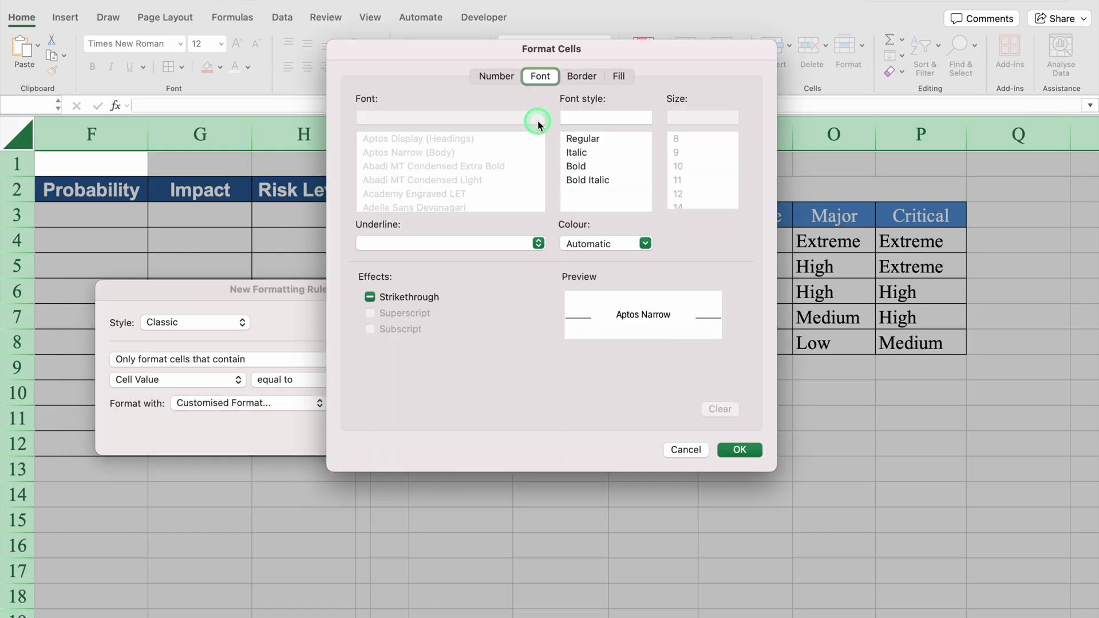
pyautogui.click(493, 78)
pyautogui.click(539, 76)
pyautogui.click(580, 76)
pyautogui.click(617, 77)
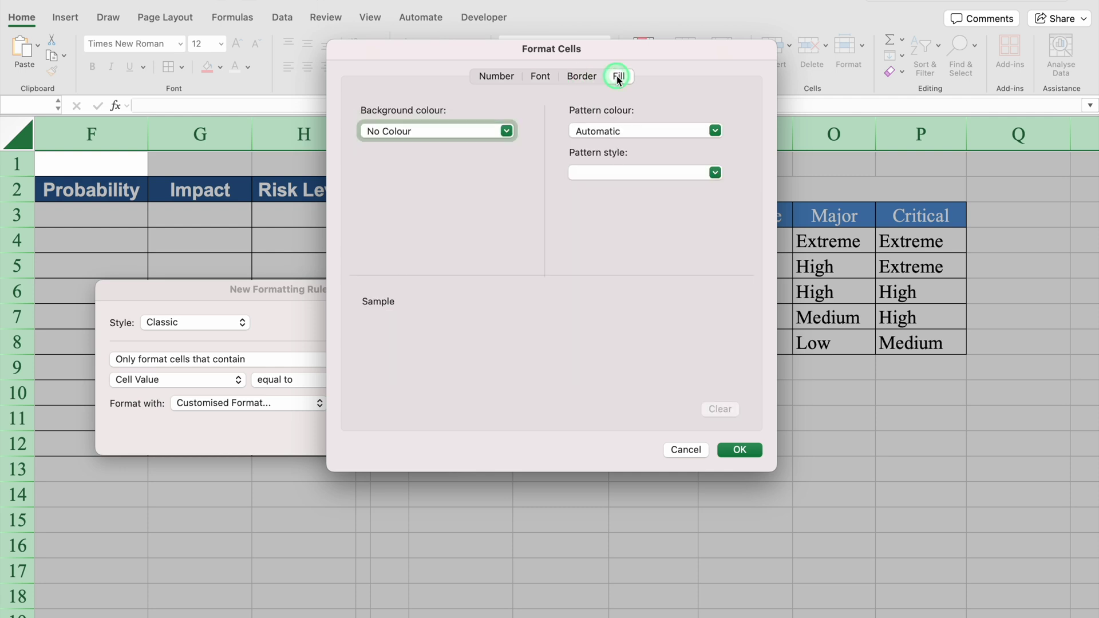
pyautogui.click(506, 132)
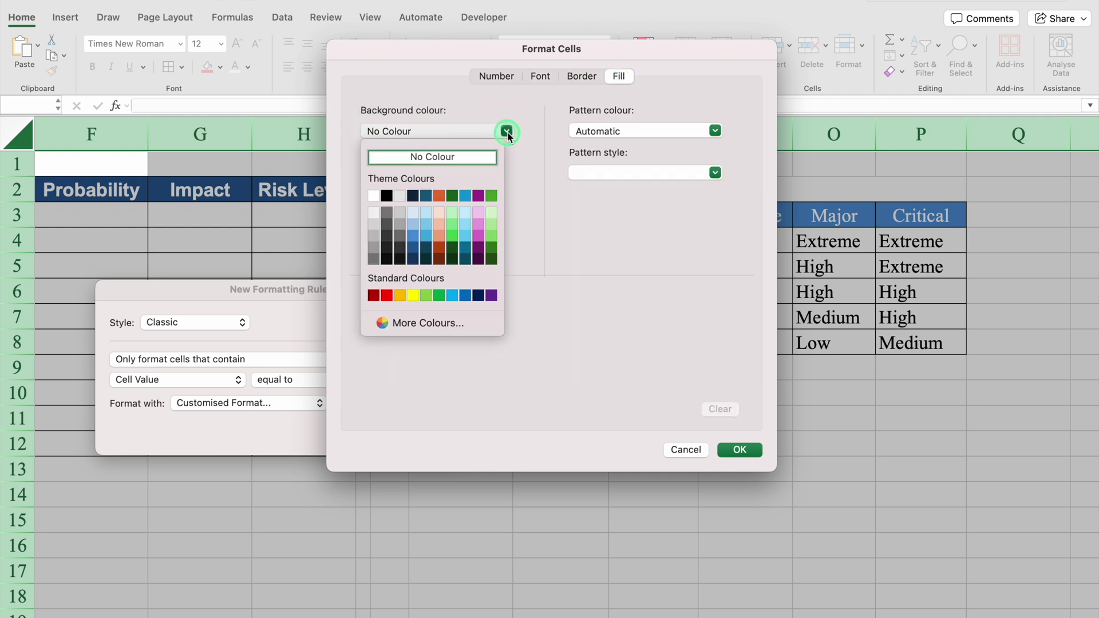
pyautogui.click(427, 294)
# Set the Low rule's font colour to white and apply the rule.
pyautogui.click(535, 78)
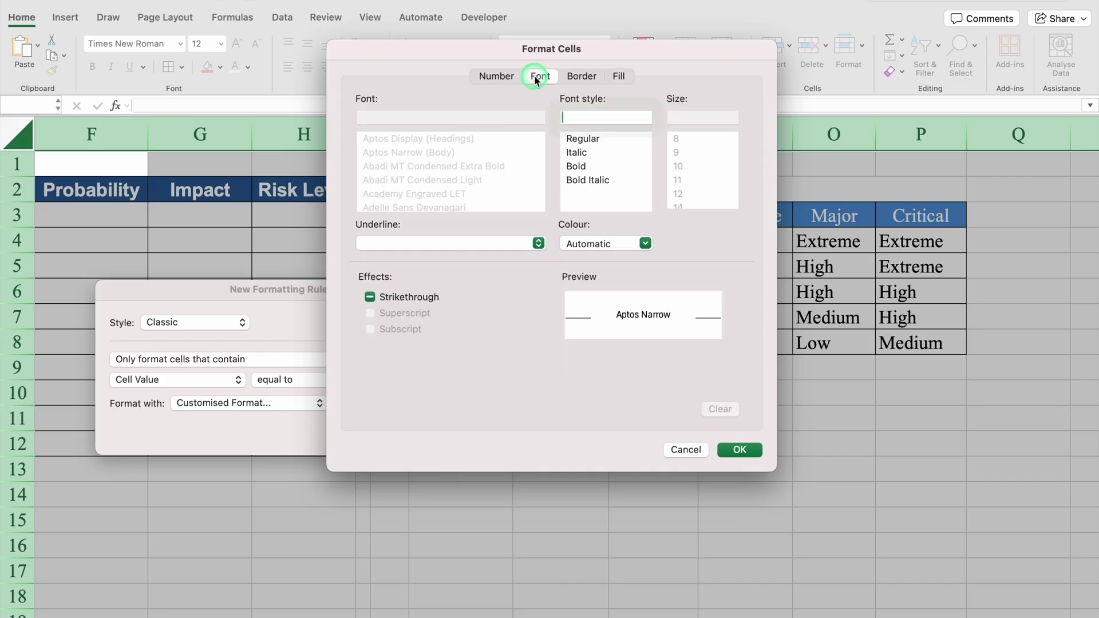
pyautogui.click(645, 243)
pyautogui.click(574, 309)
pyautogui.click(757, 451)
pyautogui.click(428, 432)
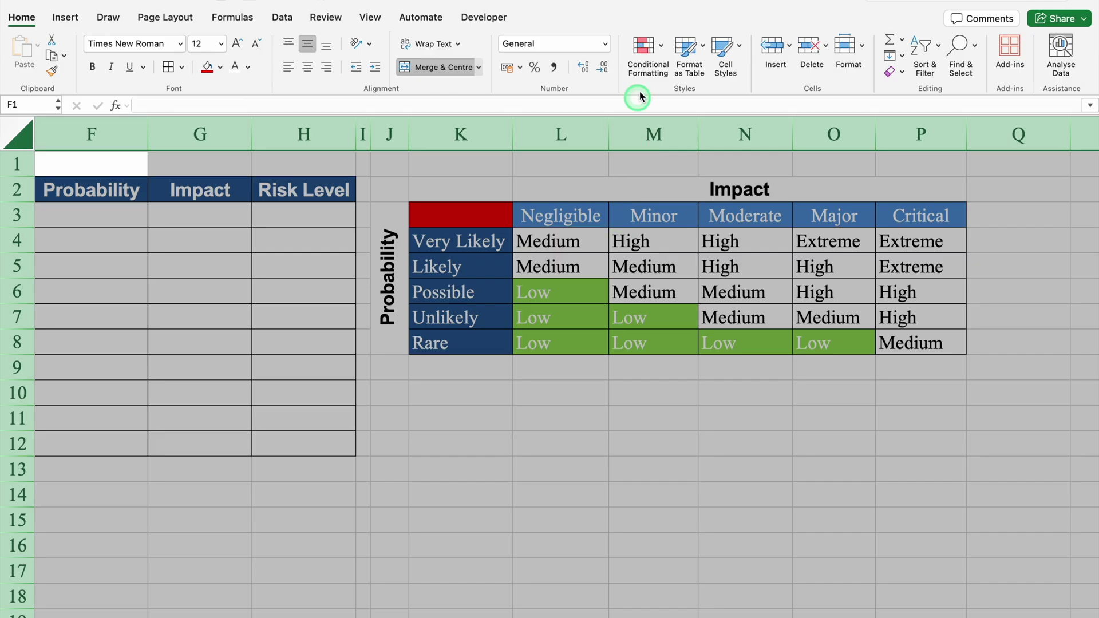
# Create a conditional formatting rule over the whole sheet for cells equal to Medium.
pyautogui.click(644, 46)
pyautogui.moveTo(714, 74)
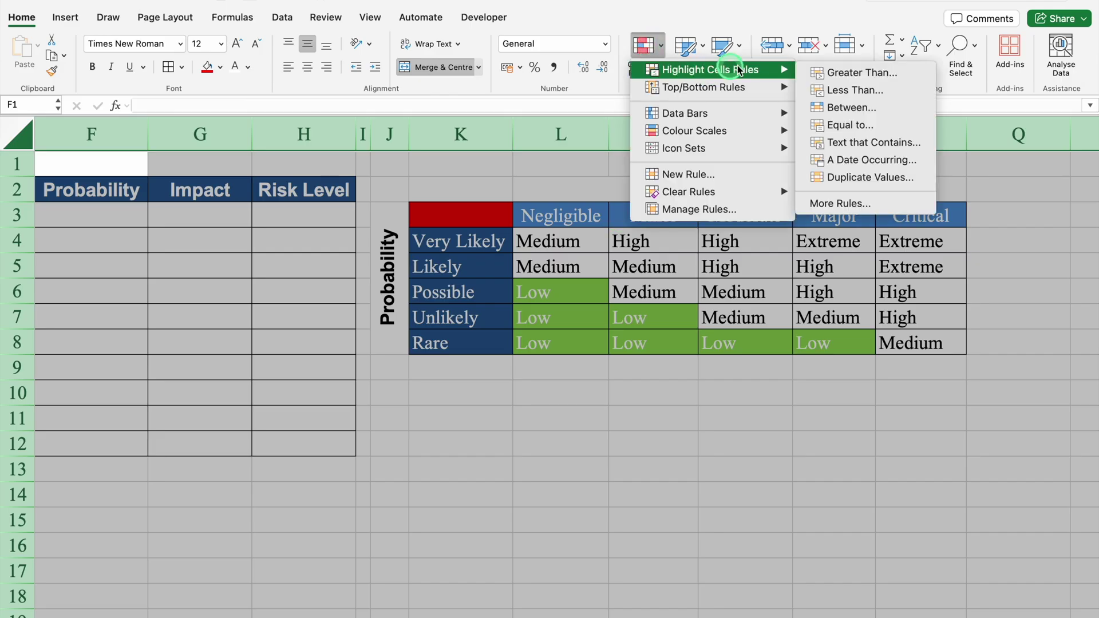
pyautogui.click(876, 124)
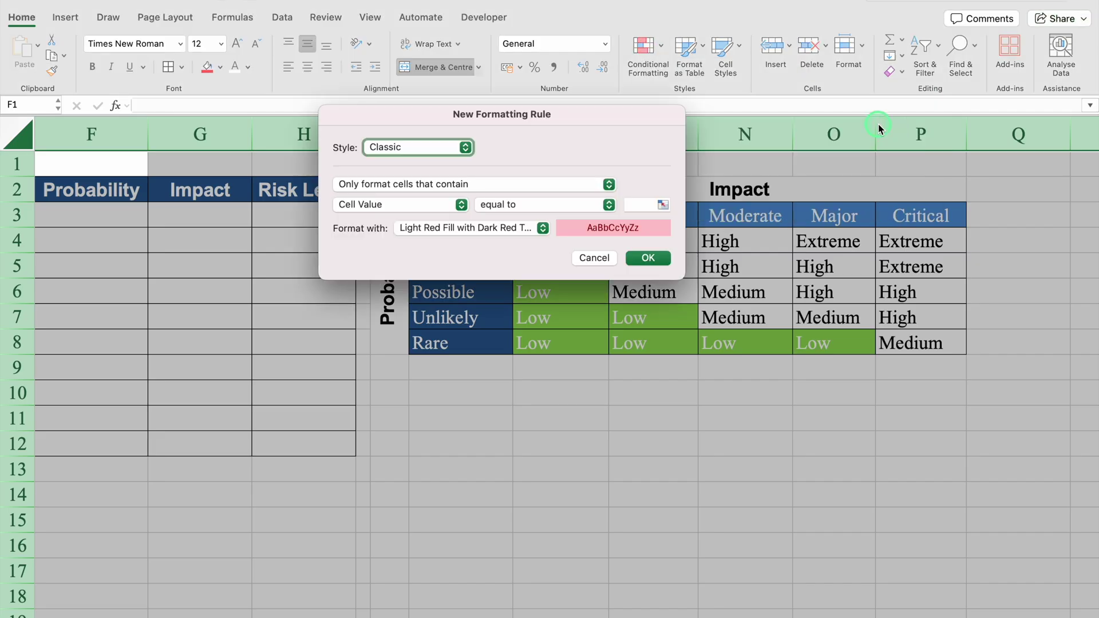
pyautogui.click(638, 205)
pyautogui.write('Medium')
# Give the Medium rule a customised format with a yellow background fill.
pyautogui.click(542, 227)
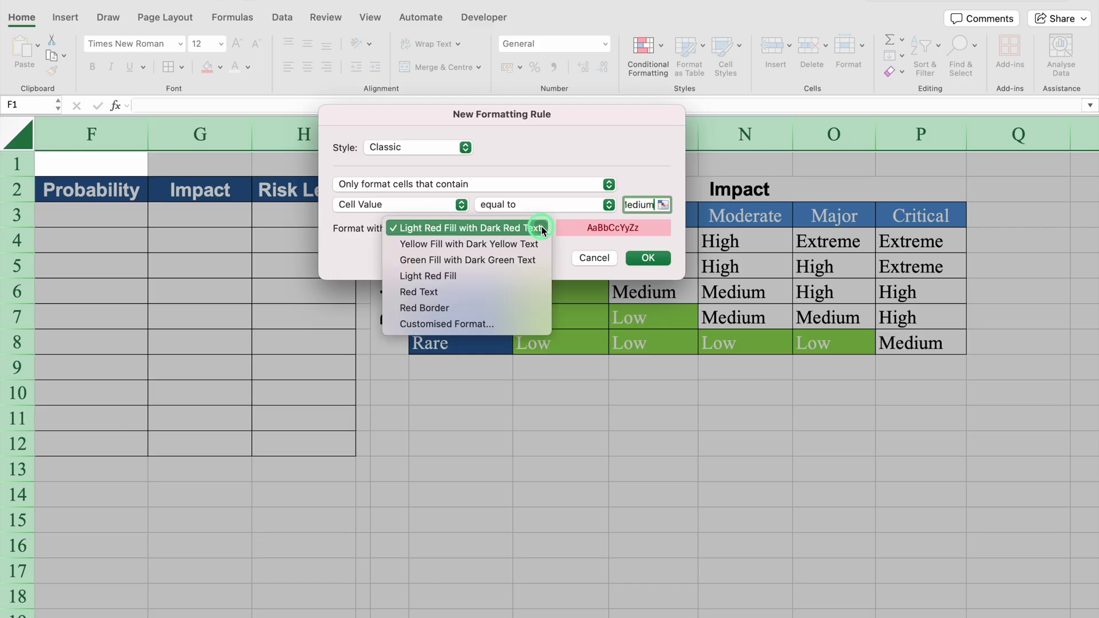
pyautogui.click(464, 325)
pyautogui.click(613, 76)
pyautogui.click(507, 131)
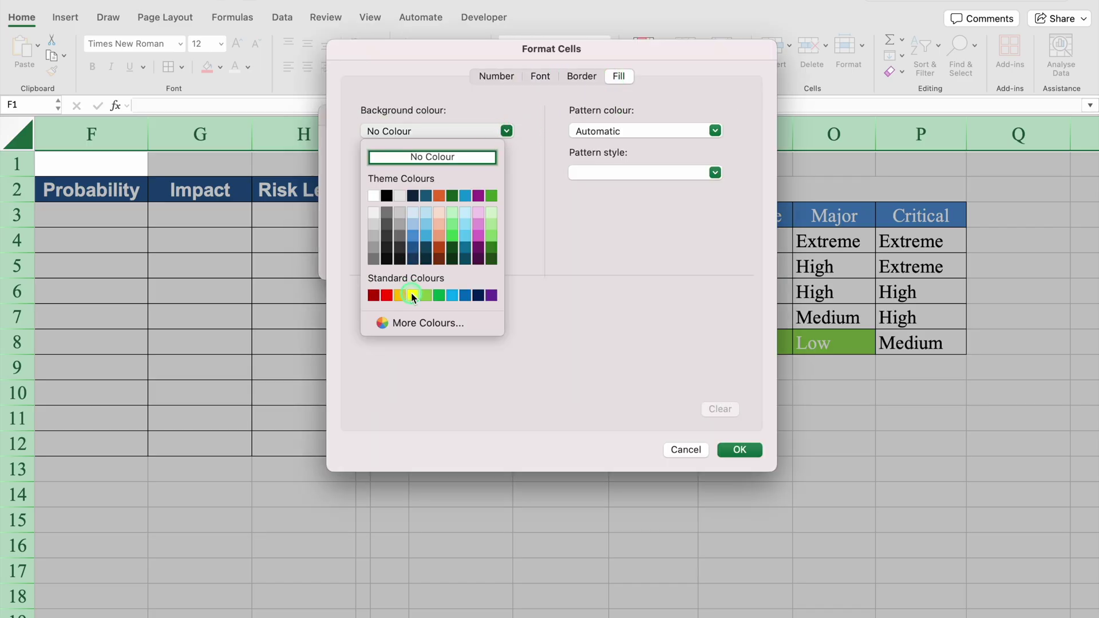
pyautogui.click(412, 295)
# Set the Medium rule's font colour to black and apply the rule.
pyautogui.click(537, 76)
pyautogui.click(643, 242)
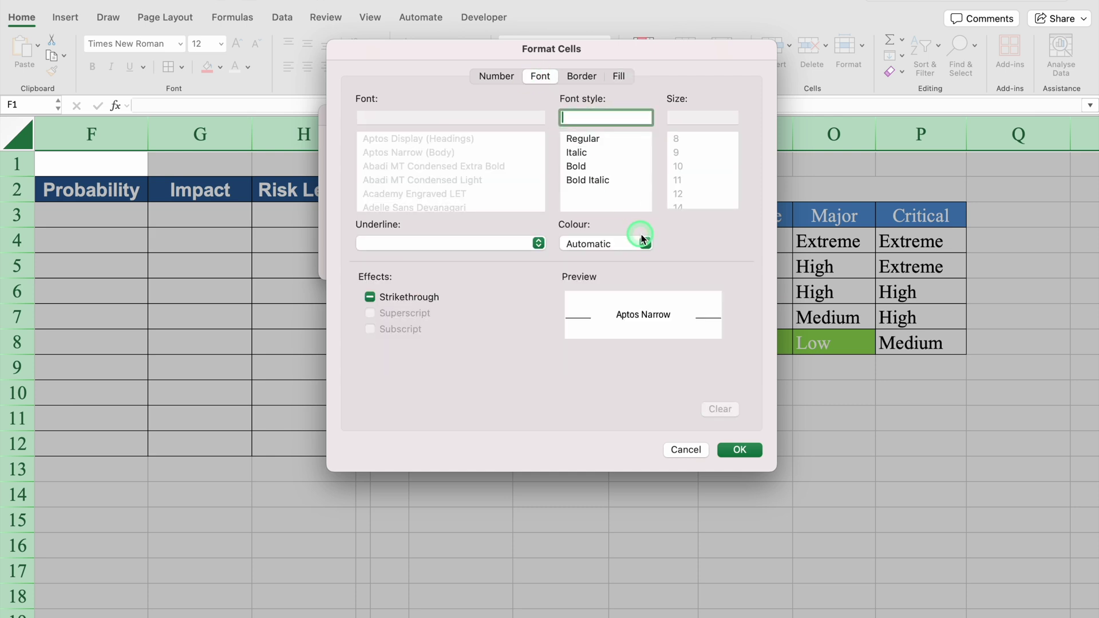
pyautogui.click(586, 309)
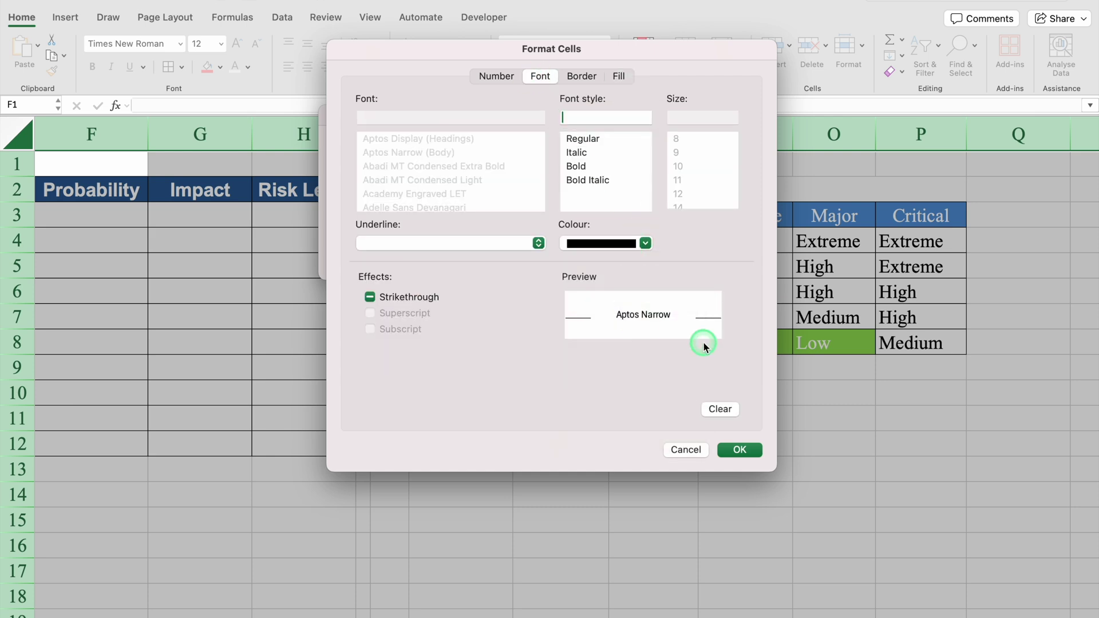
pyautogui.click(740, 450)
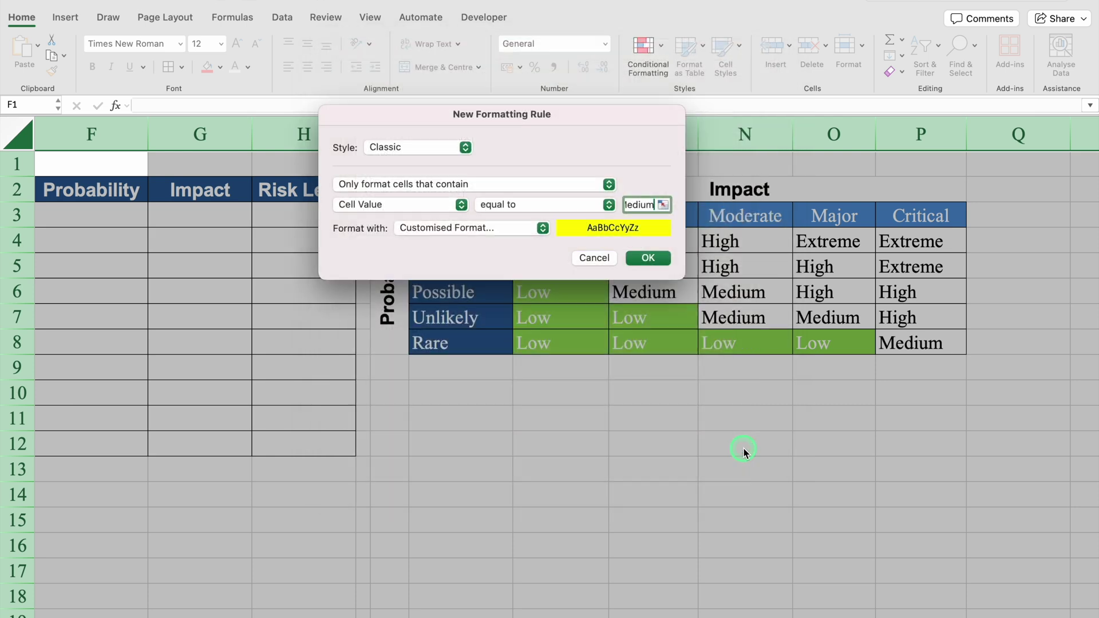
pyautogui.click(651, 257)
# Add a conditional formatting rule for cells equal to High with an orange fill and white font.
pyautogui.click(648, 55)
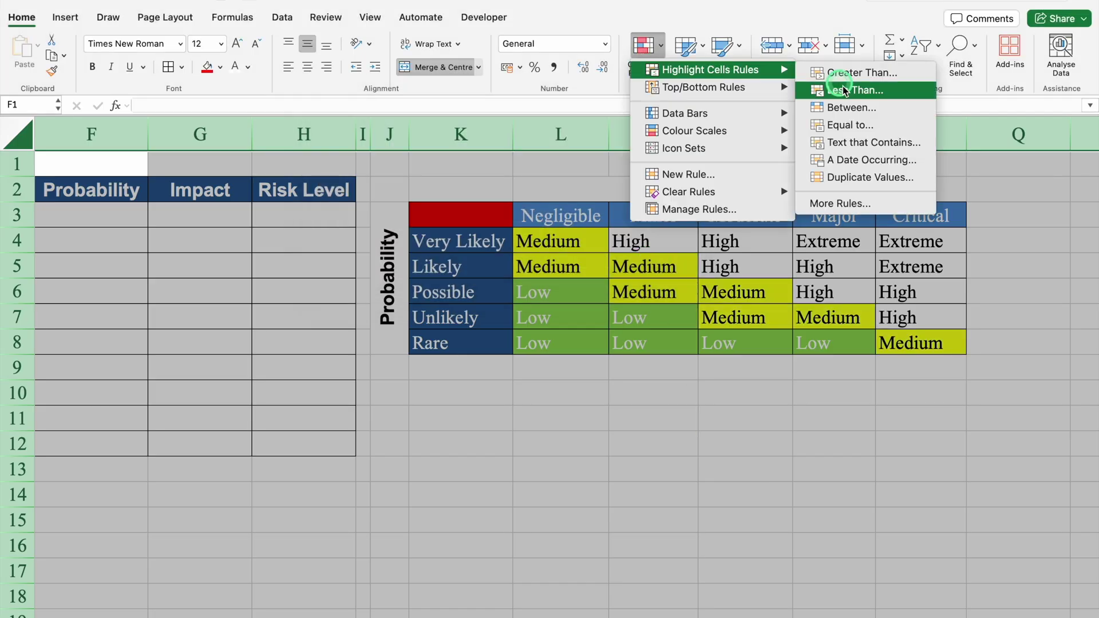
pyautogui.click(847, 122)
pyautogui.click(466, 226)
pyautogui.click(645, 243)
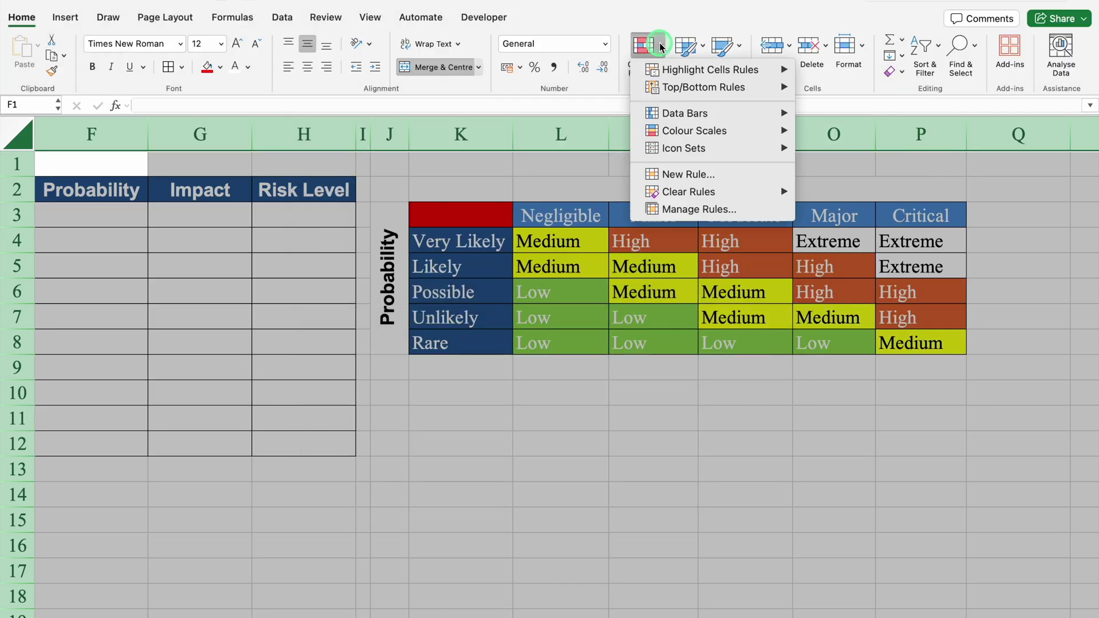
# Add a conditional formatting rule for cells equal to Extreme with a red fill and white font.
pyautogui.click(847, 123)
pyautogui.click(466, 229)
pyautogui.click(441, 321)
pyautogui.click(618, 76)
pyautogui.click(507, 131)
pyautogui.click(388, 295)
pyautogui.click(740, 449)
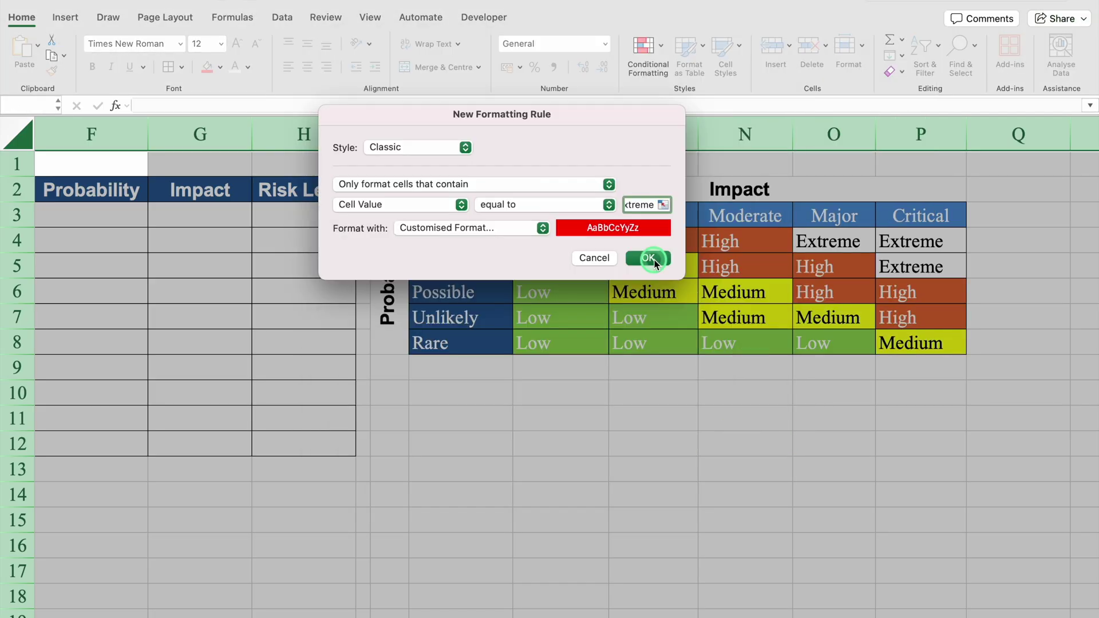
pyautogui.click(650, 256)
pyautogui.click(622, 412)
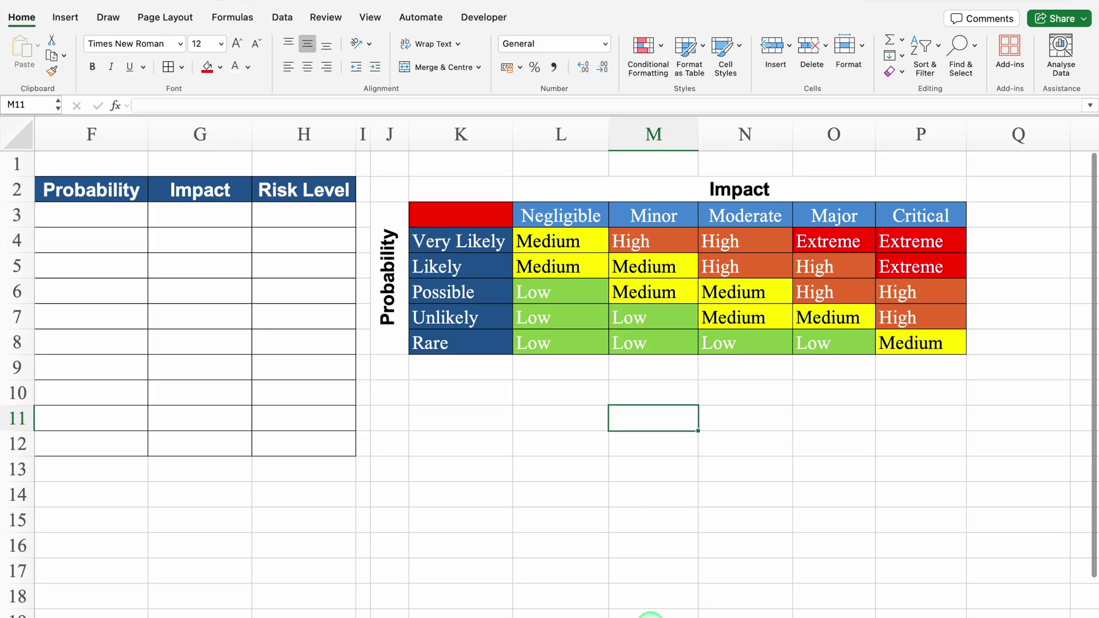
# Set the data validation of the Probability cells F3:F12 to allow only a list.
pyautogui.hscroll(-5, 650, 612)
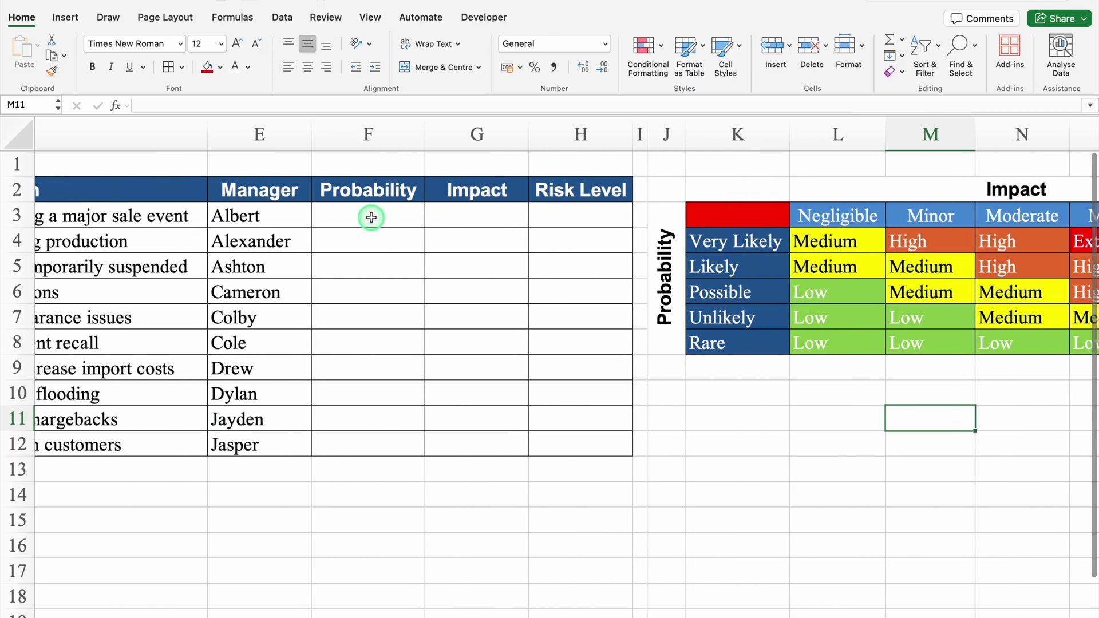
pyautogui.click(370, 216)
pyautogui.moveTo(370, 216); pyautogui.dragTo(372, 433)
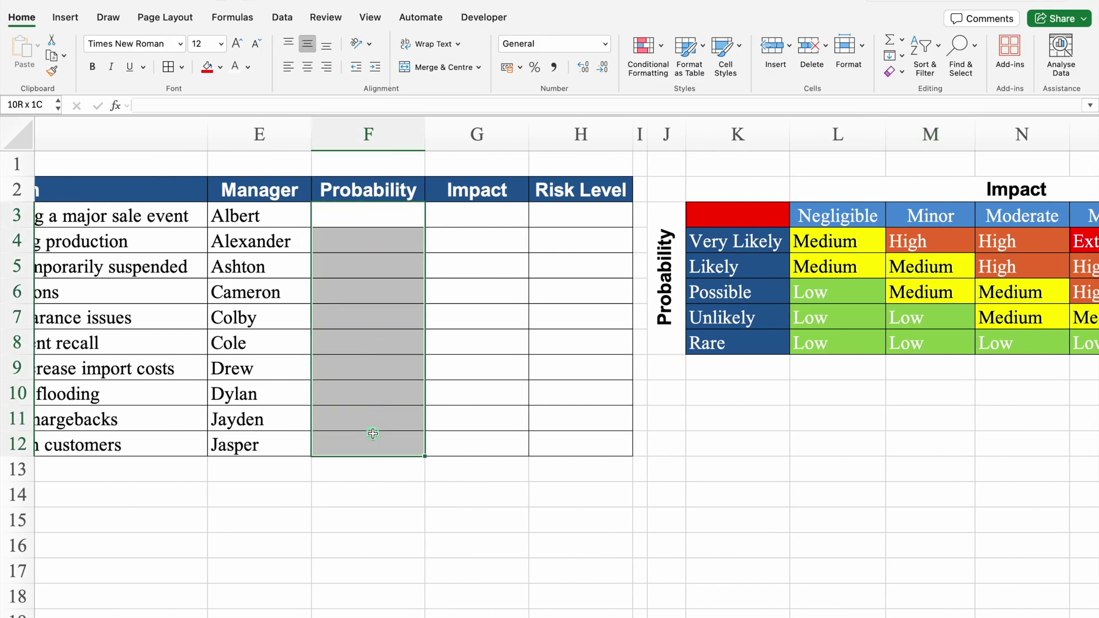
pyautogui.click(284, 17)
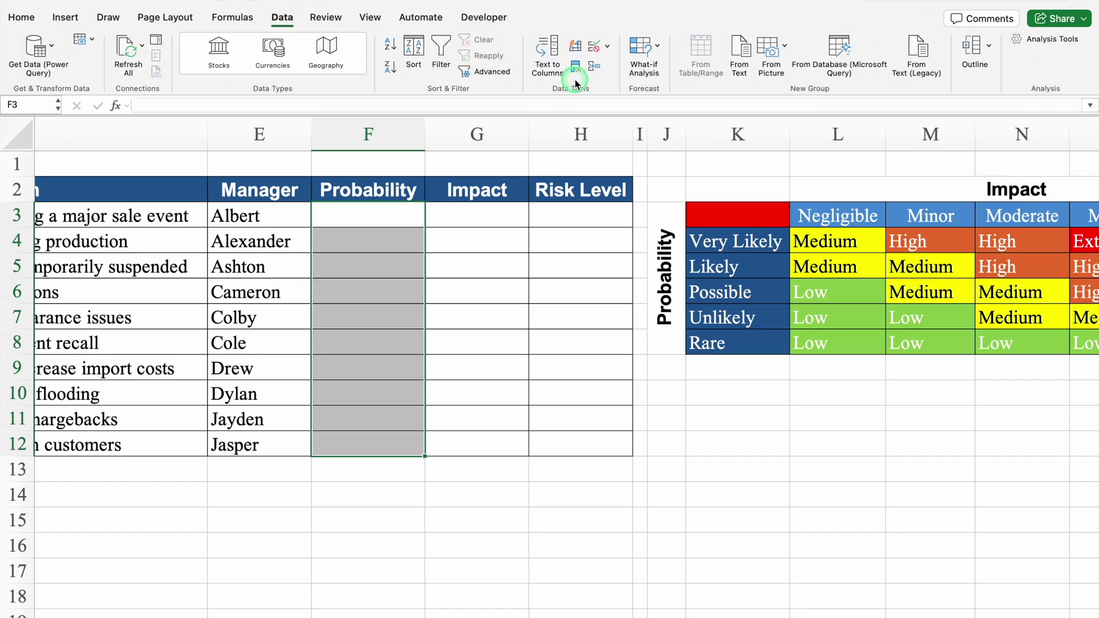
pyautogui.click(607, 47)
pyautogui.click(640, 67)
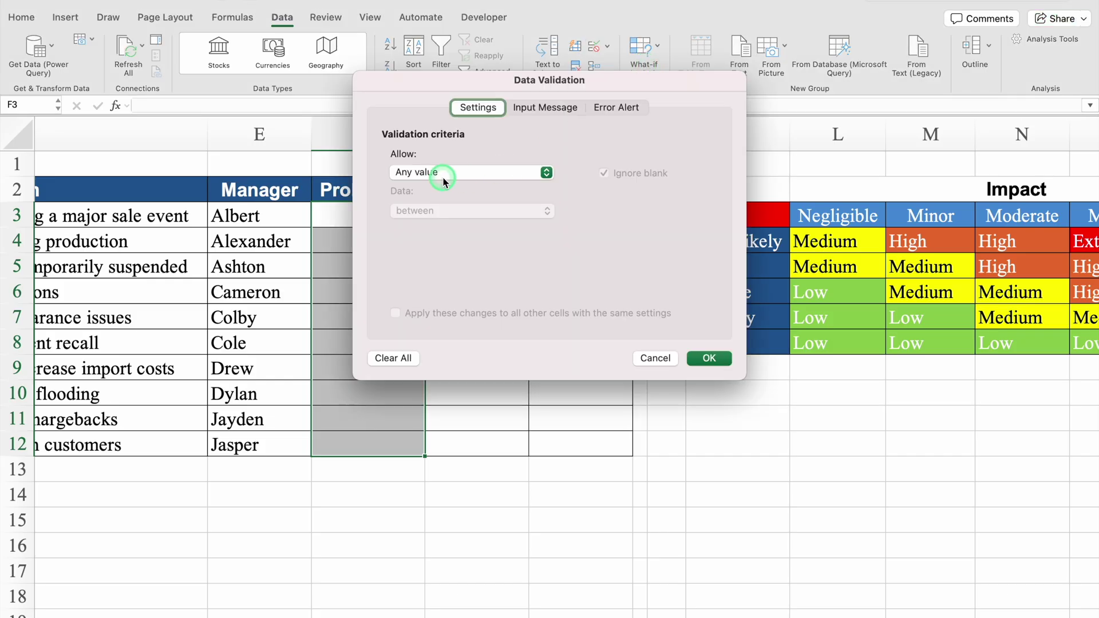
pyautogui.click(498, 173)
pyautogui.click(436, 219)
# Use the probability ratings in K4:K8 as the list source, apply the validation, and choose Very Likely in F3.
pyautogui.click(703, 252)
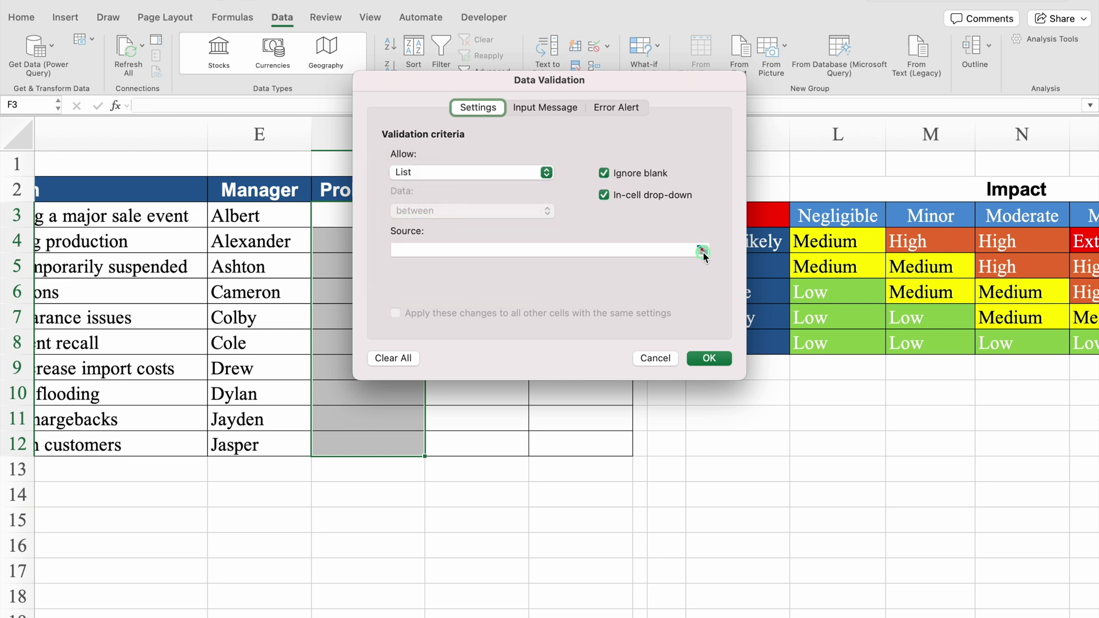
pyautogui.moveTo(737, 238); pyautogui.dragTo(743, 337)
pyautogui.click(738, 80)
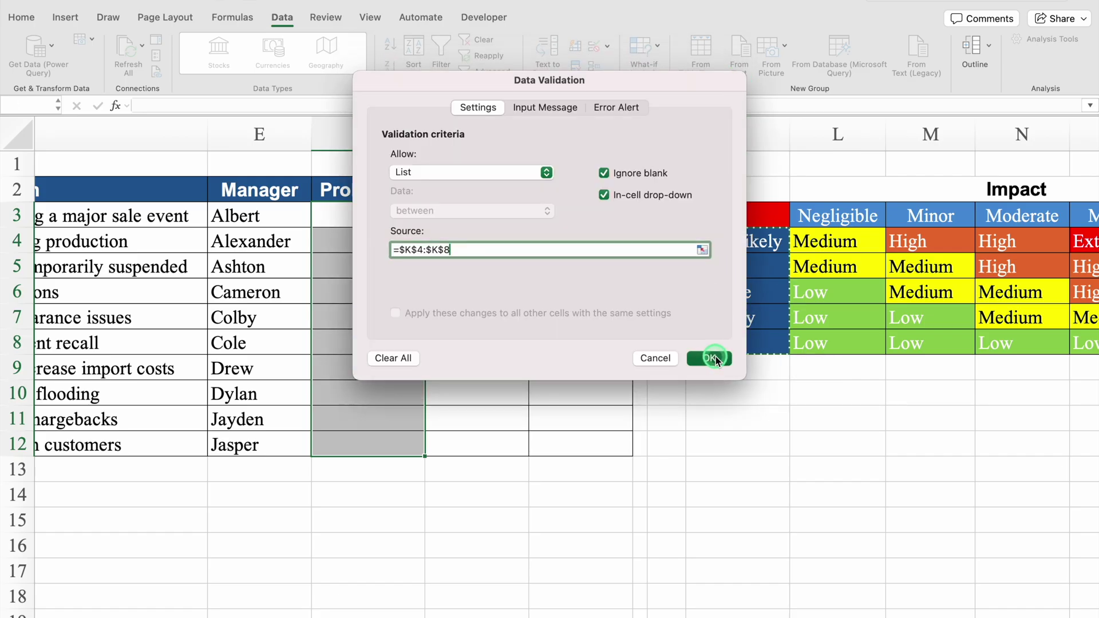
pyautogui.click(710, 359)
pyautogui.click(430, 220)
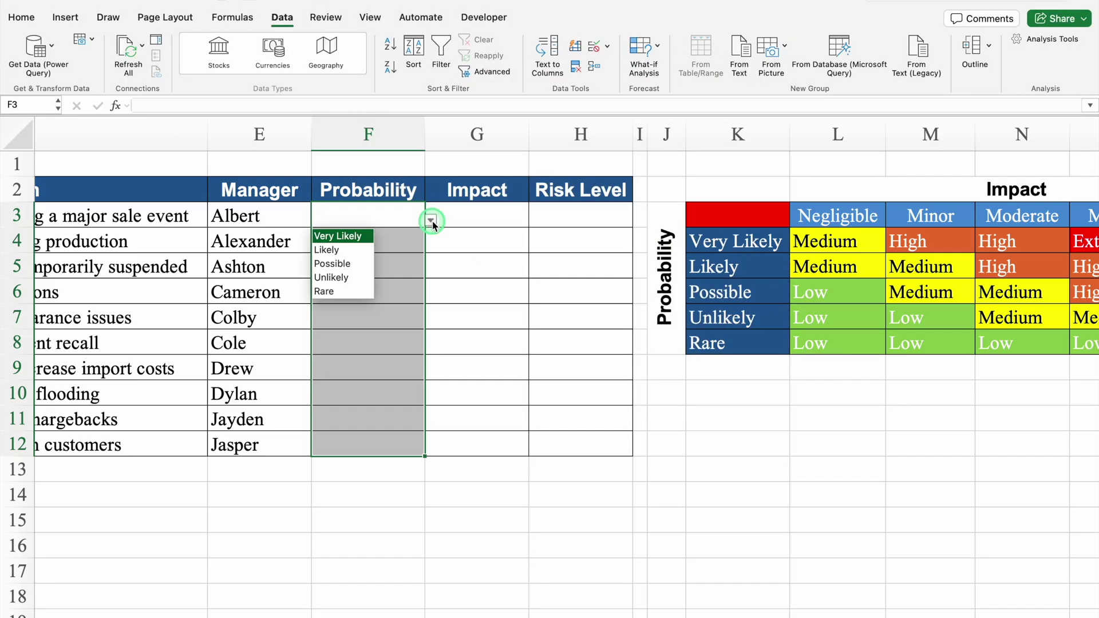
pyautogui.click(360, 236)
# Set the data validation of the Impact cells G3:G12 to allow only a list.
pyautogui.click(476, 216)
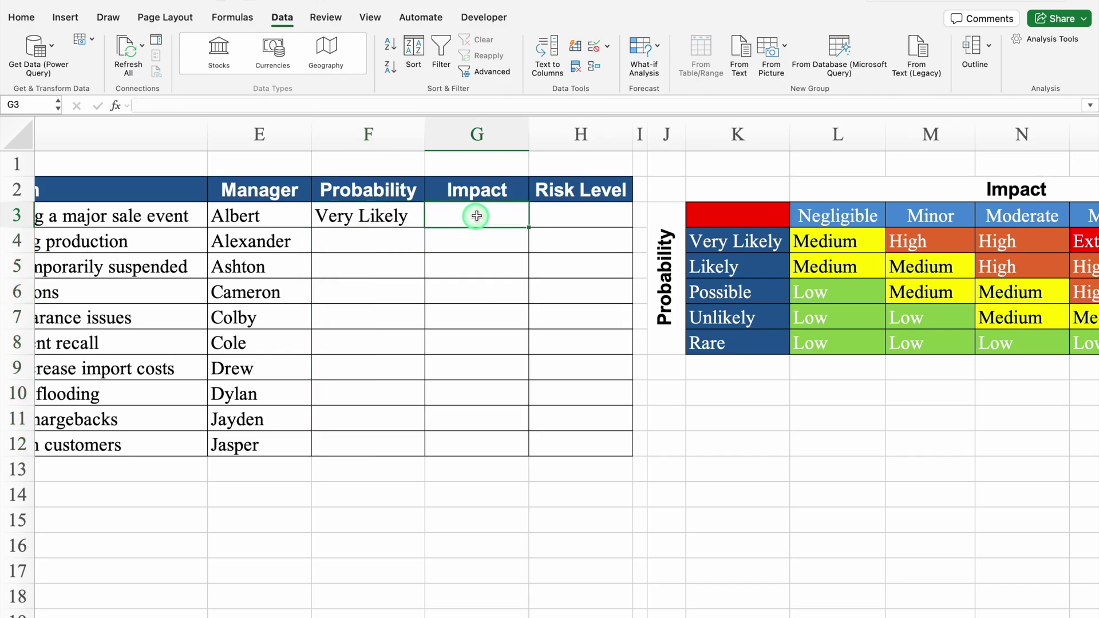
pyautogui.moveTo(477, 216); pyautogui.dragTo(473, 440)
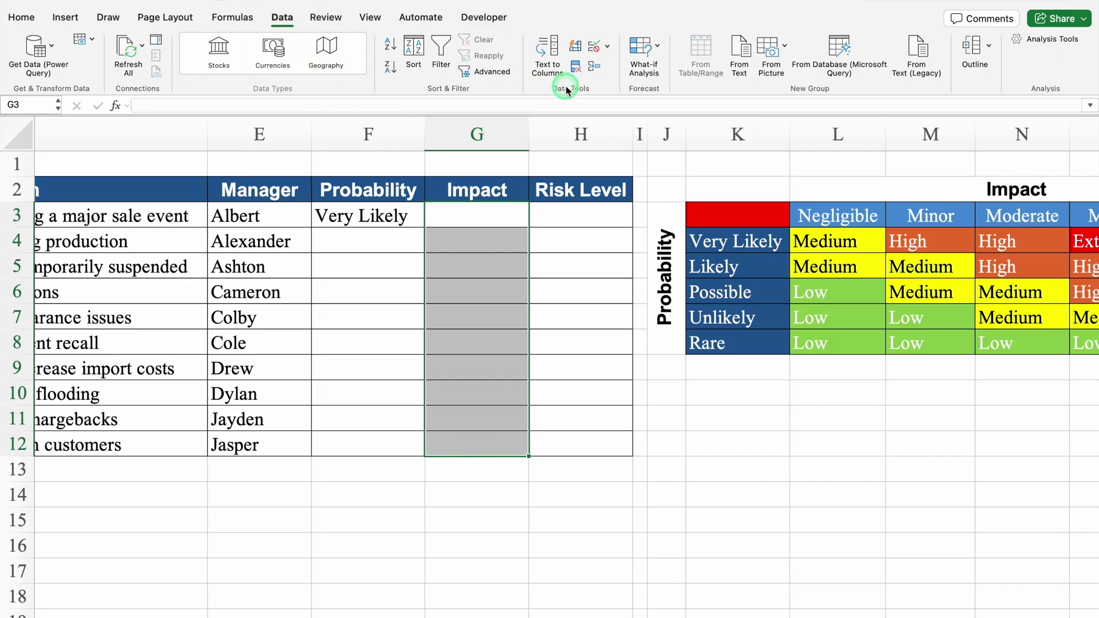
pyautogui.click(607, 47)
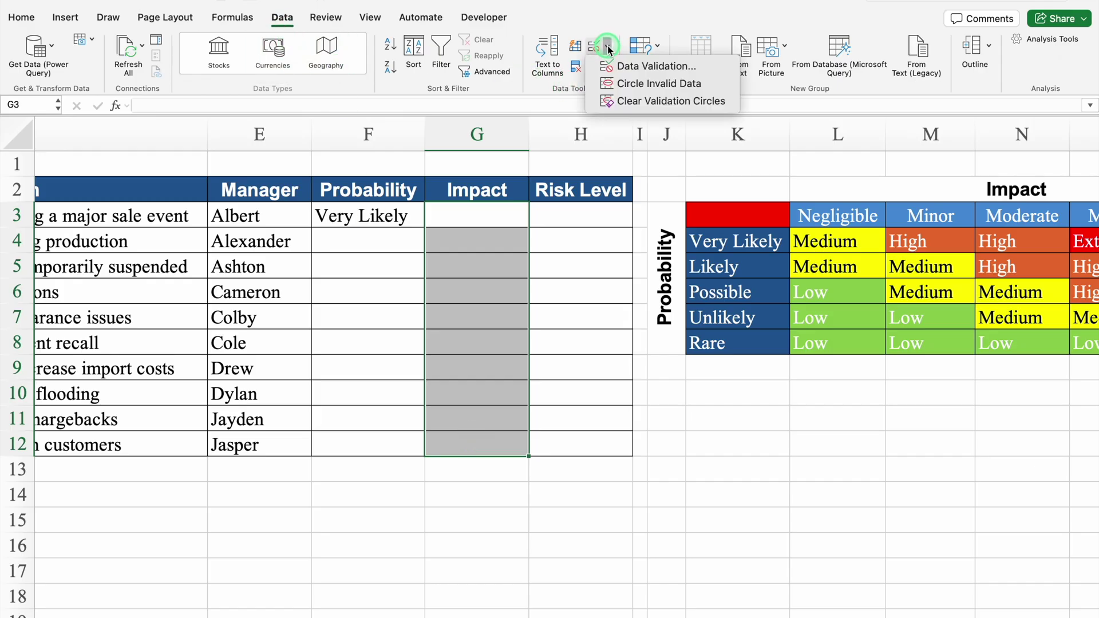
pyautogui.click(633, 65)
pyautogui.click(518, 174)
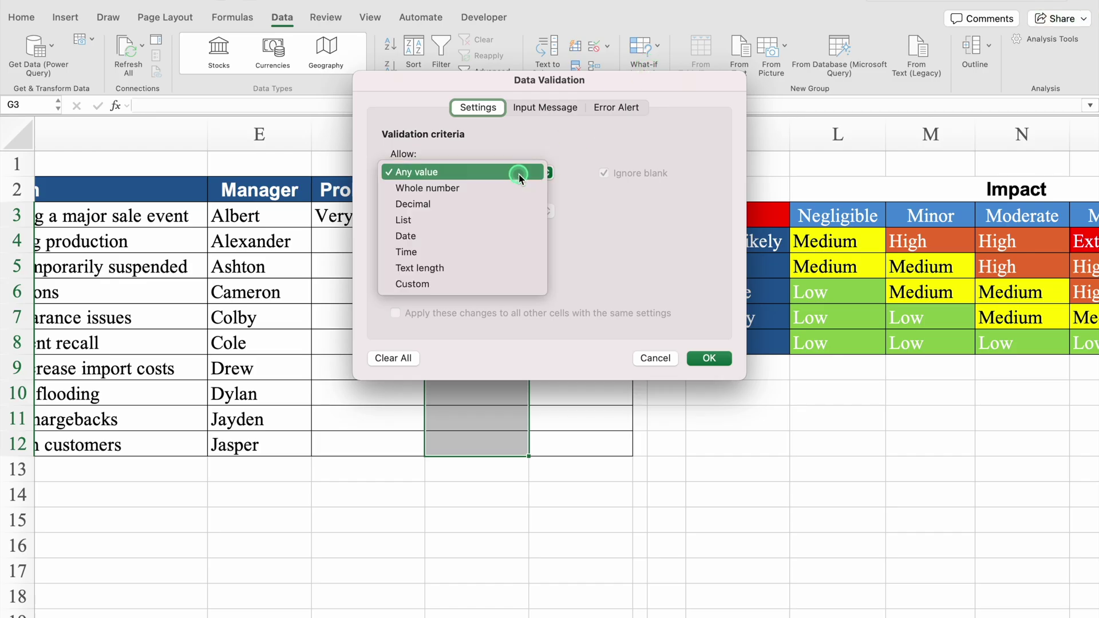
pyautogui.click(440, 222)
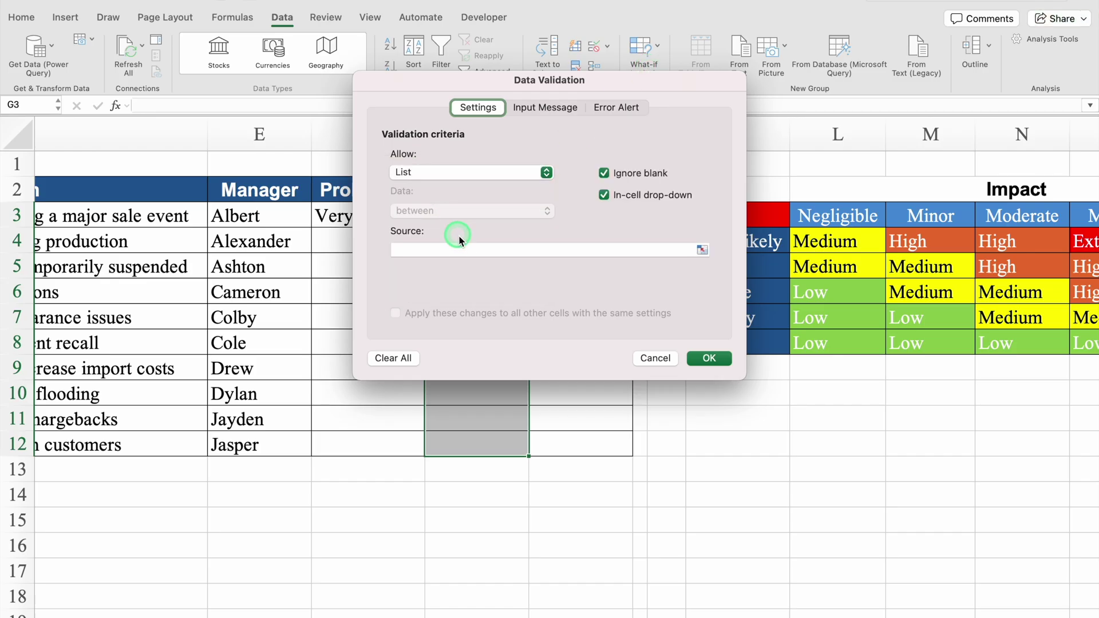
# Use the impact headings in L3:P3 as the list source and apply the validation.
pyautogui.click(458, 249)
pyautogui.click(702, 251)
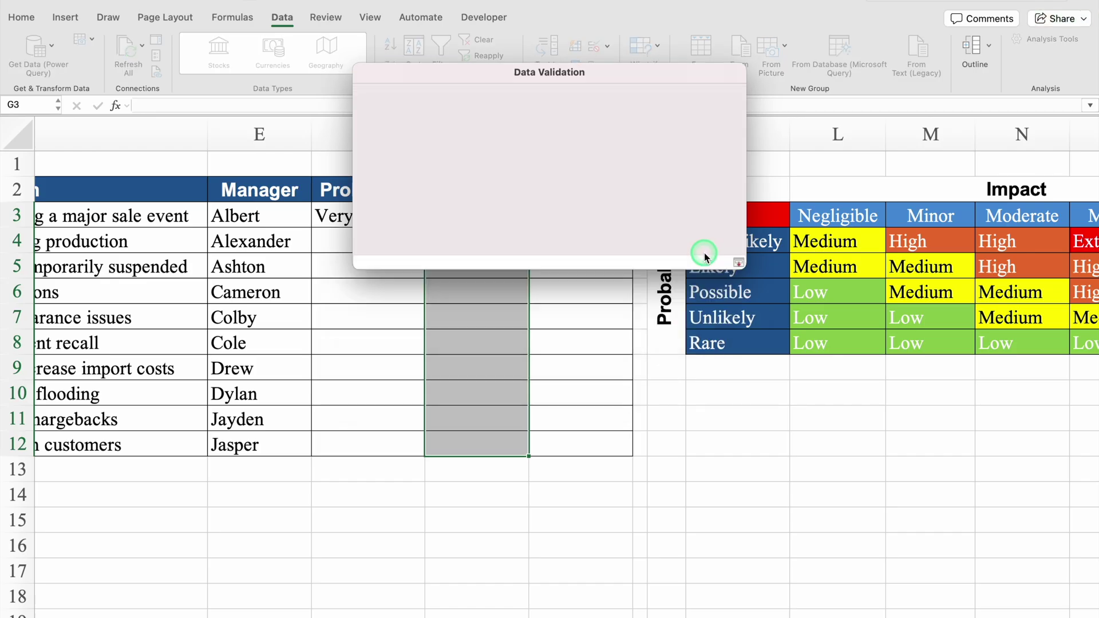
pyautogui.hscroll(3, 687, 607)
pyautogui.hscroll(1, 705, 612)
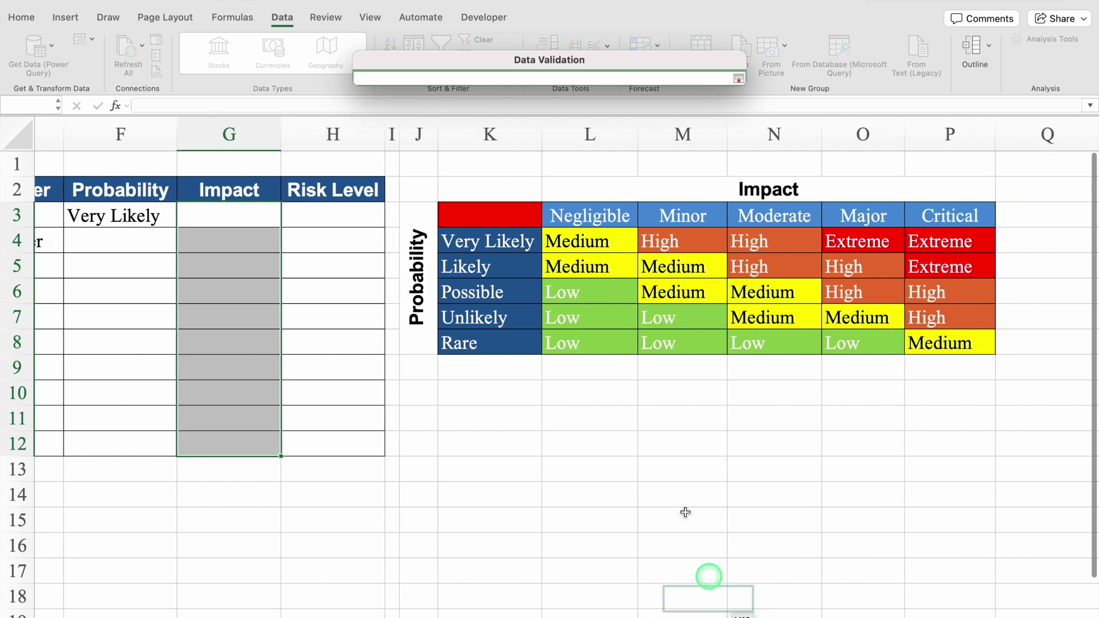
pyautogui.moveTo(581, 217); pyautogui.dragTo(926, 220)
pyautogui.click(739, 79)
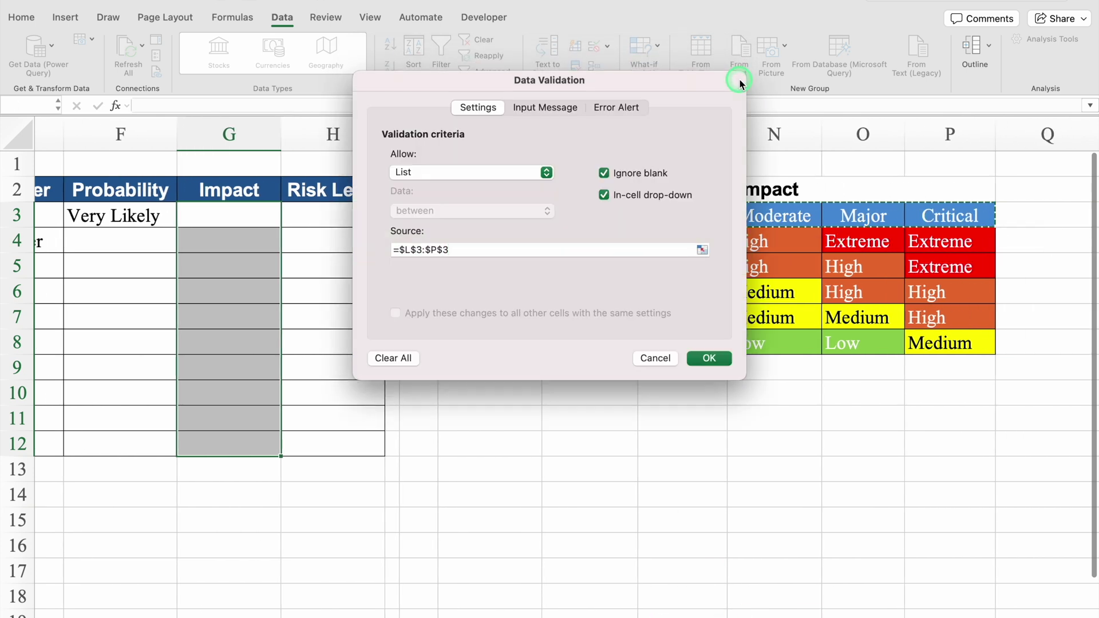
pyautogui.click(707, 357)
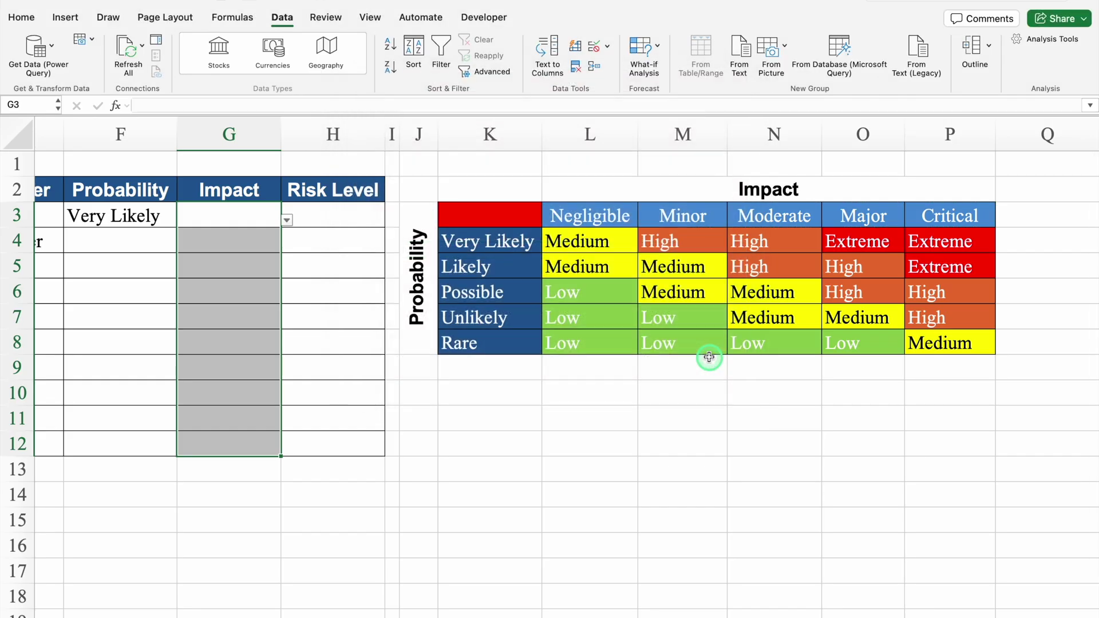
# Choose Minor from the impact drop-down list in G3.
pyautogui.click(231, 221)
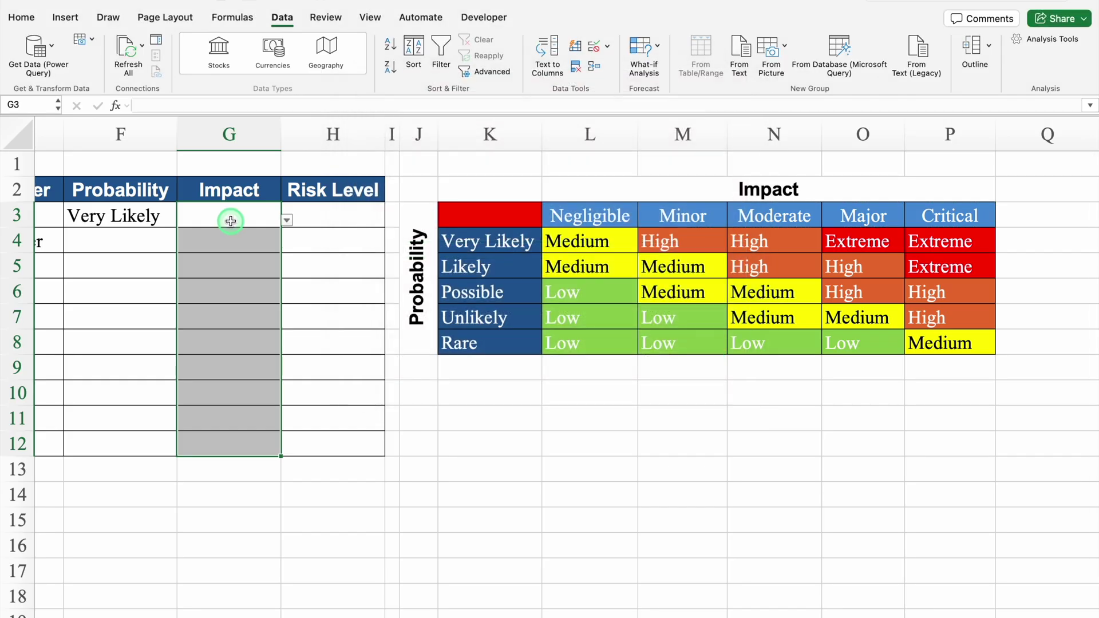
pyautogui.click(287, 220)
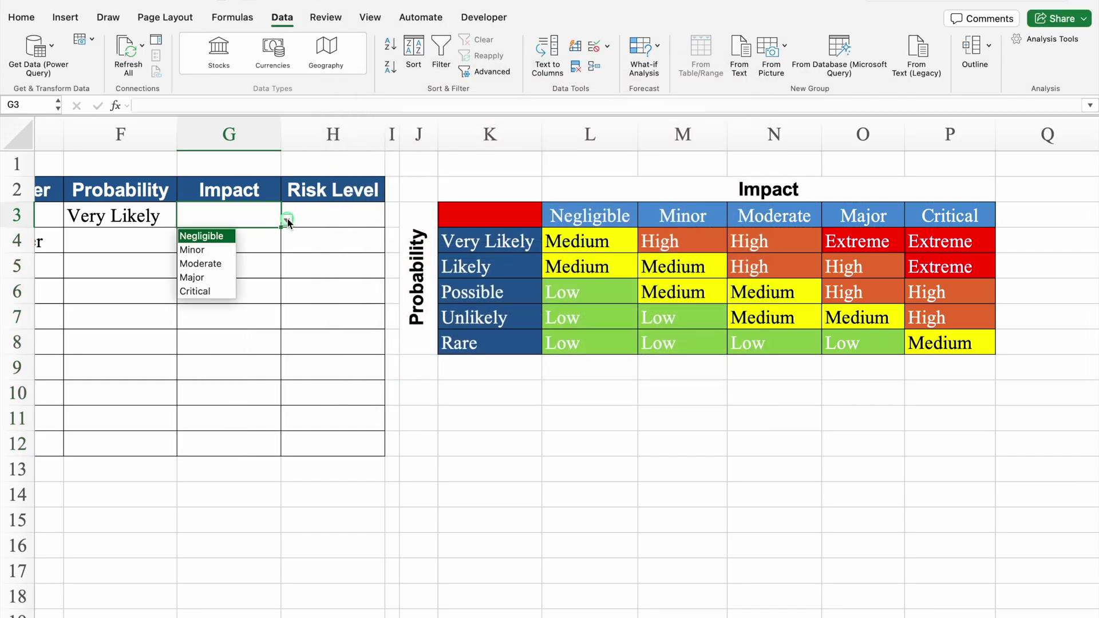
pyautogui.click(226, 247)
# Fill F3:G12 with probability and impact ratings for every risk, such as Very Likely and Critical in row 3, Rare and Negligible in row 4.
pyautogui.hscroll(-5, 356, 364)
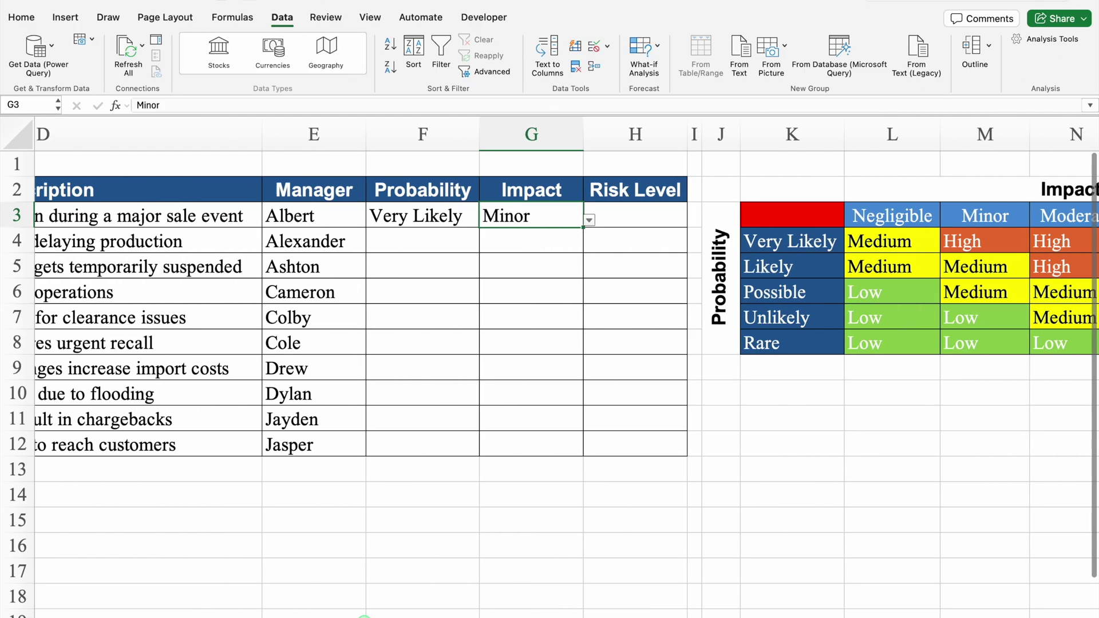
pyautogui.press('Return')
pyautogui.click(451, 240)
pyautogui.click(538, 243)
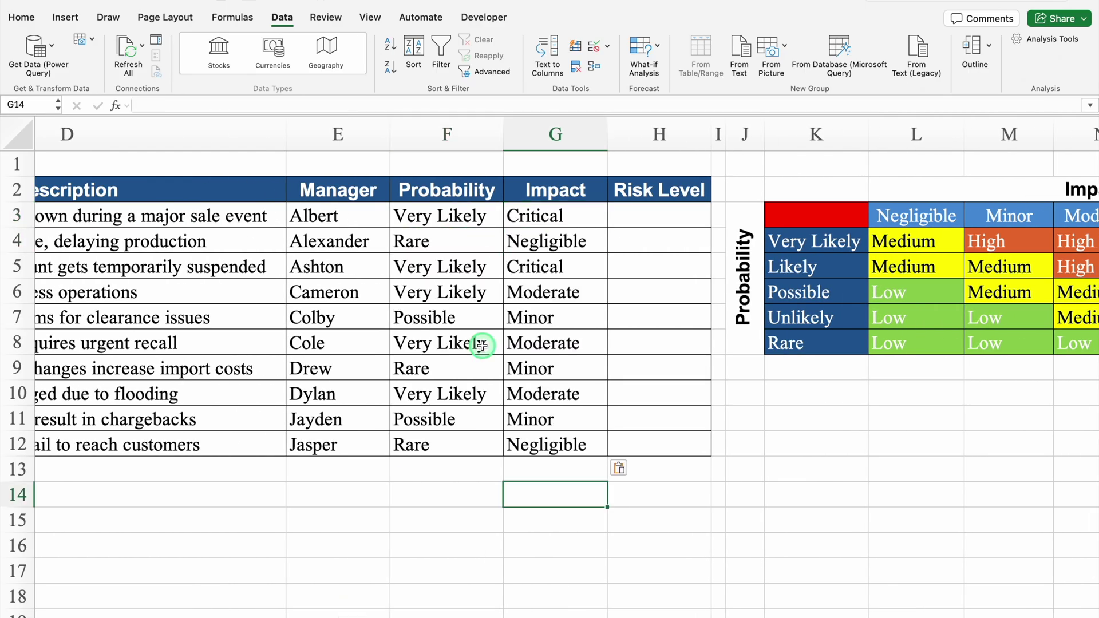
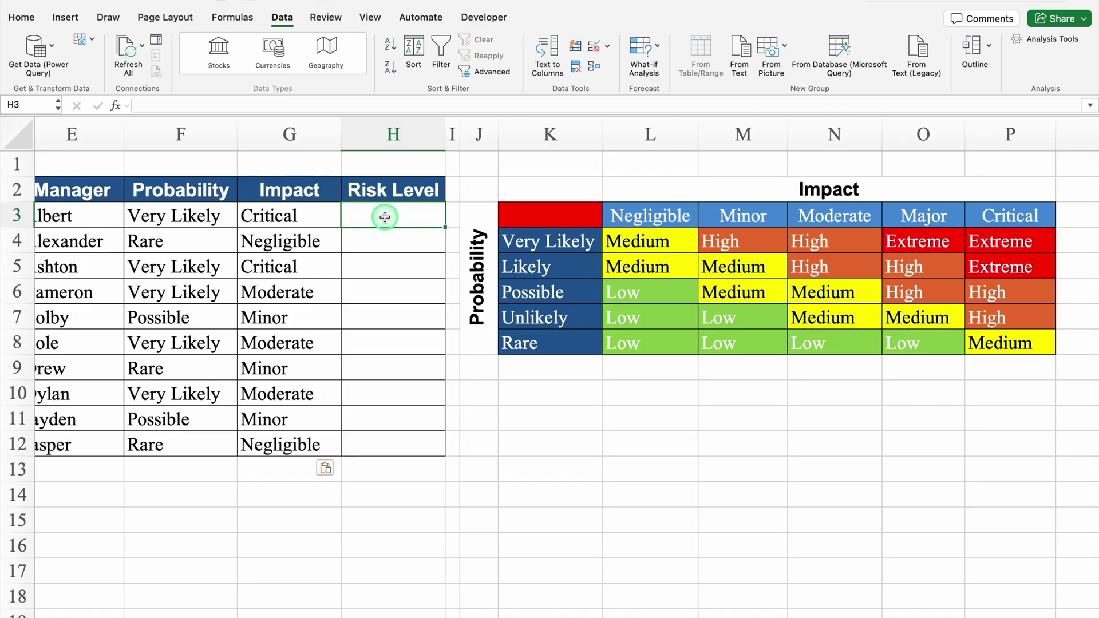
# Begin an INDEX formula in H3 with the risk matrix ratings $L$4:$P$8 as its absolute array.
pyautogui.write('=')
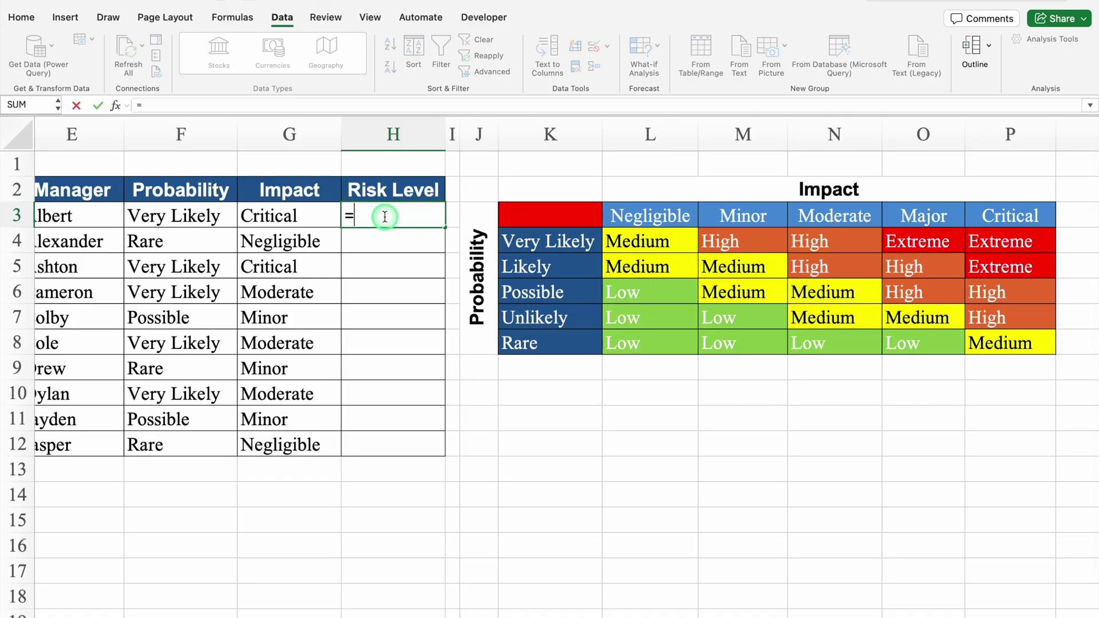
pyautogui.write('INDEX(')
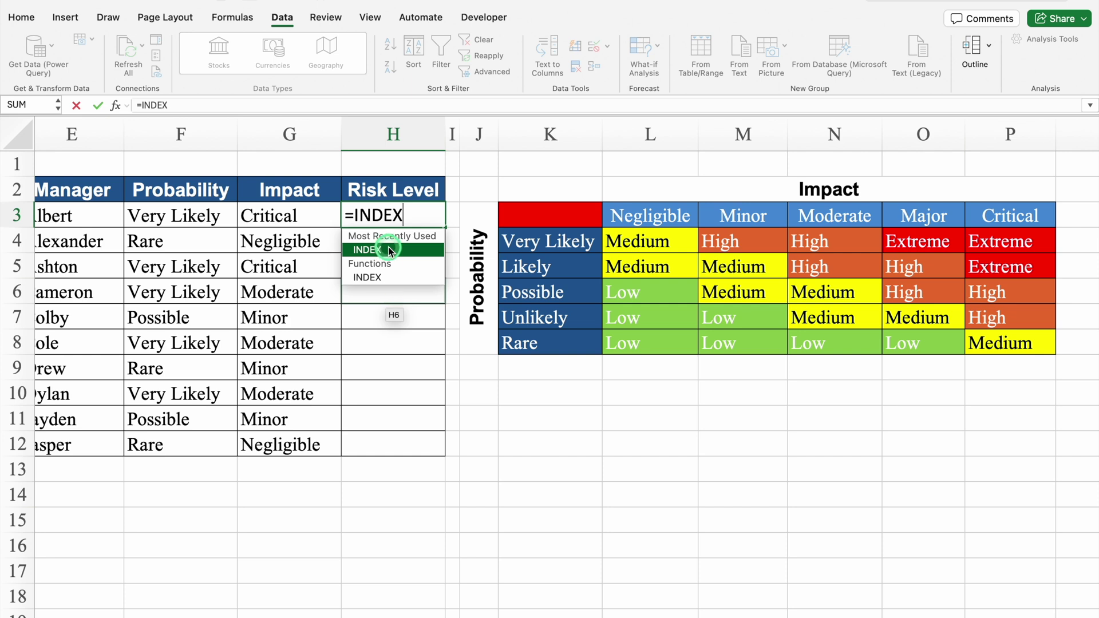
pyautogui.moveTo(390, 253); pyautogui.dragTo(386, 359)
pyautogui.moveTo(633, 243); pyautogui.dragTo(994, 342)
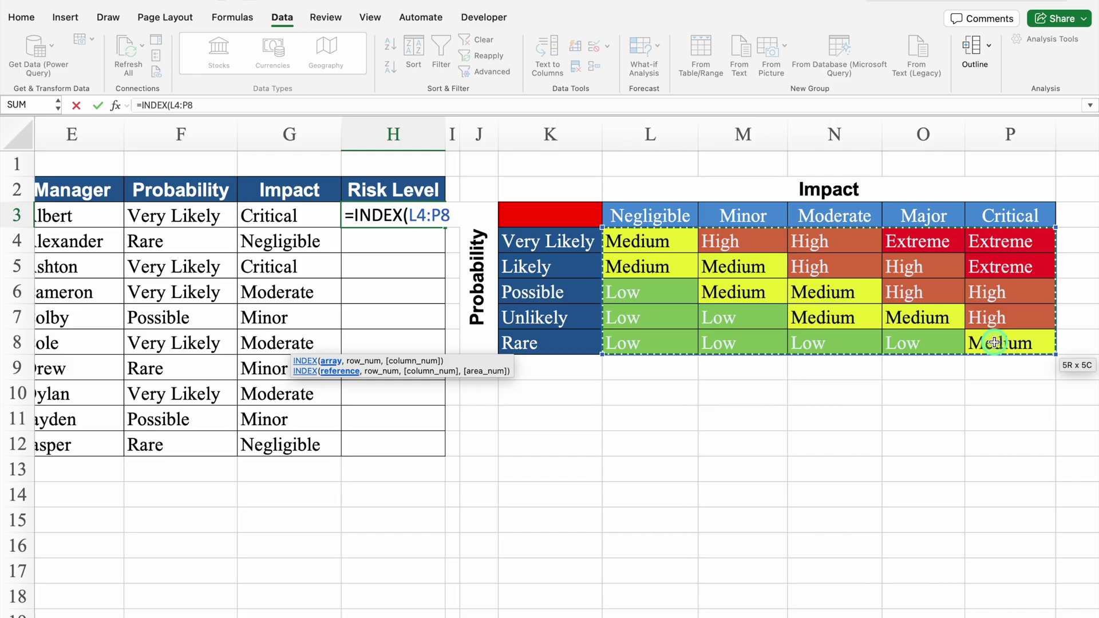
pyautogui.press('F4')
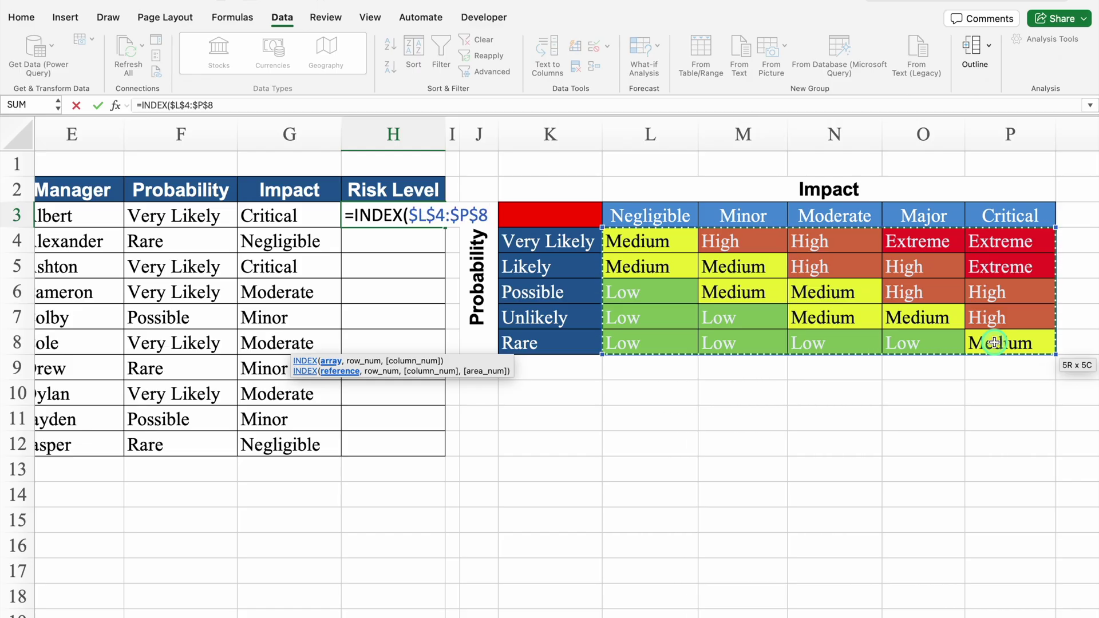
# Add MATCH(F3,$K$4:$K$8,0) as the row argument to find the probability by exact match.
pyautogui.write(',MATCH')
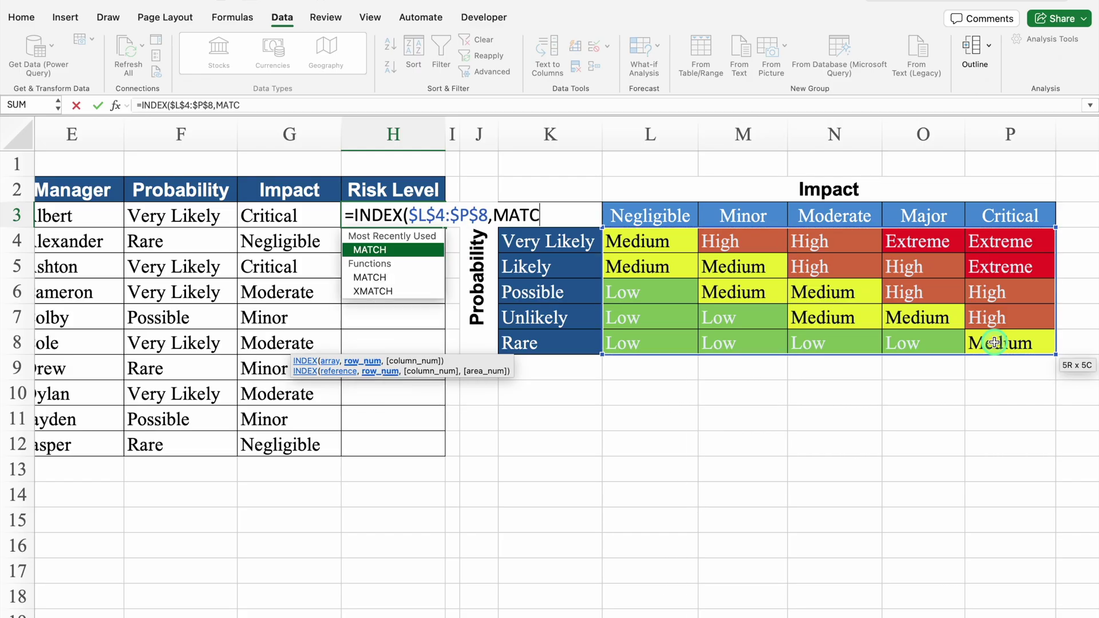
pyautogui.doubleClick(403, 253)
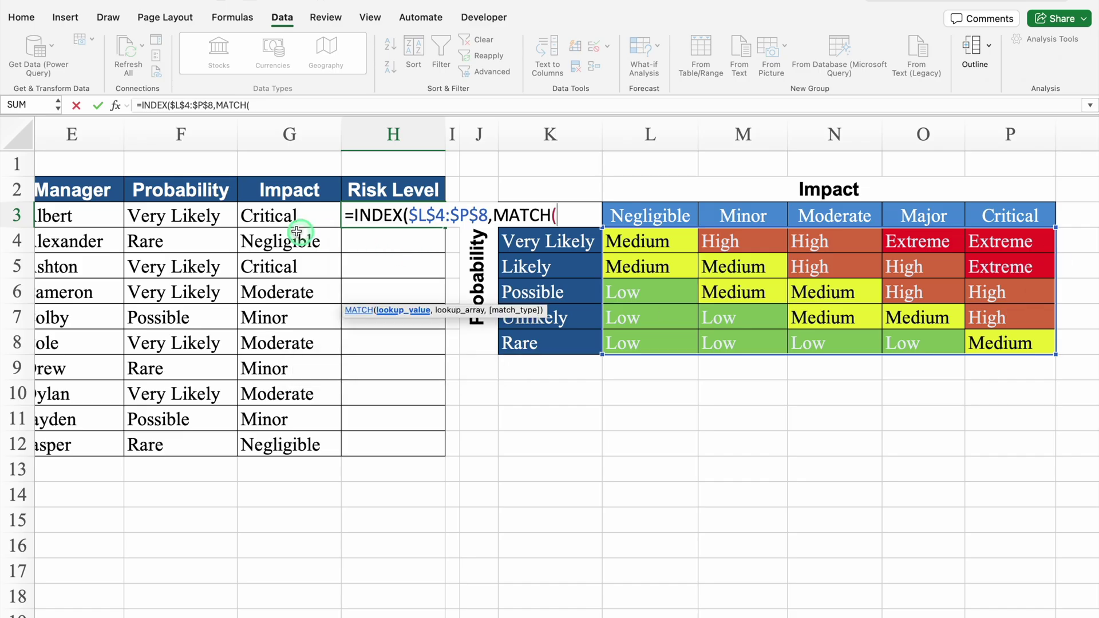
pyautogui.click(211, 218)
pyautogui.write(',')
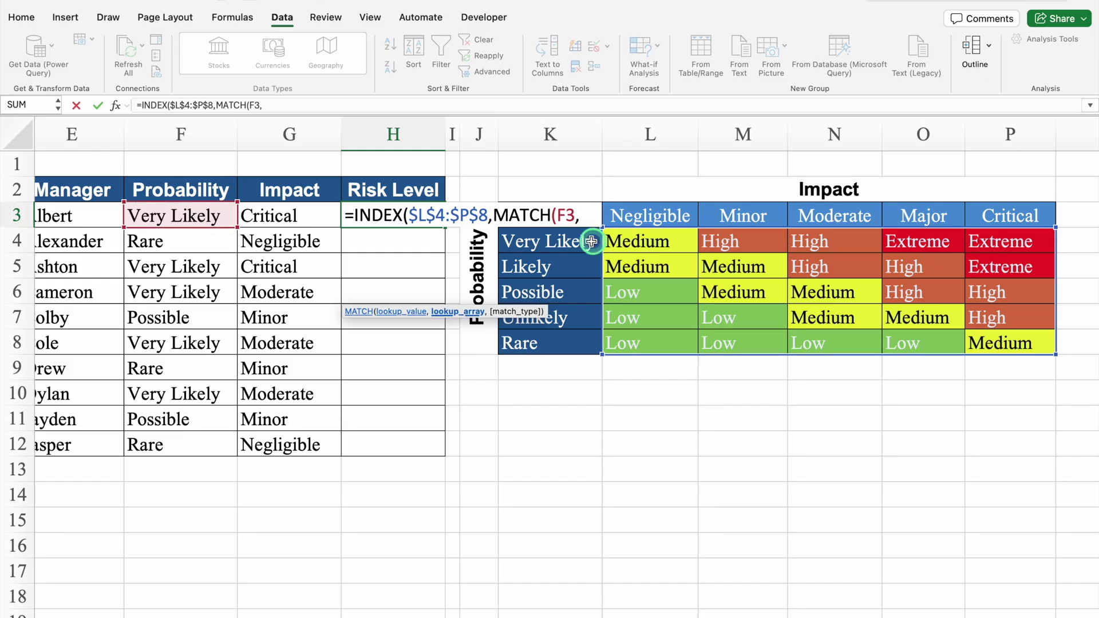
pyautogui.moveTo(574, 341); pyautogui.dragTo(571, 245)
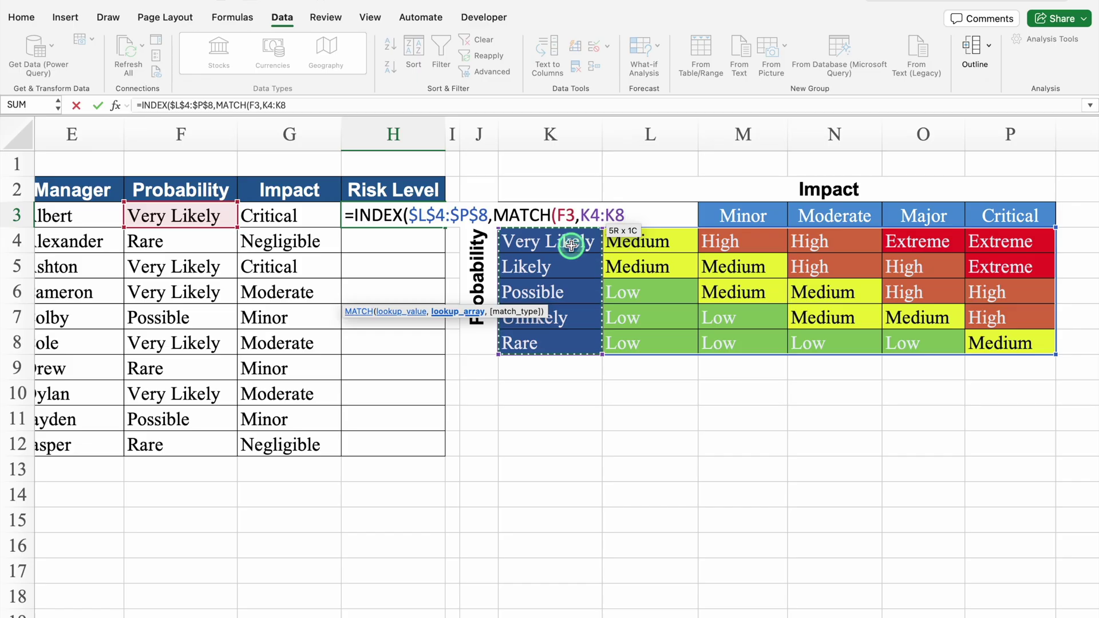
pyautogui.press('F4')
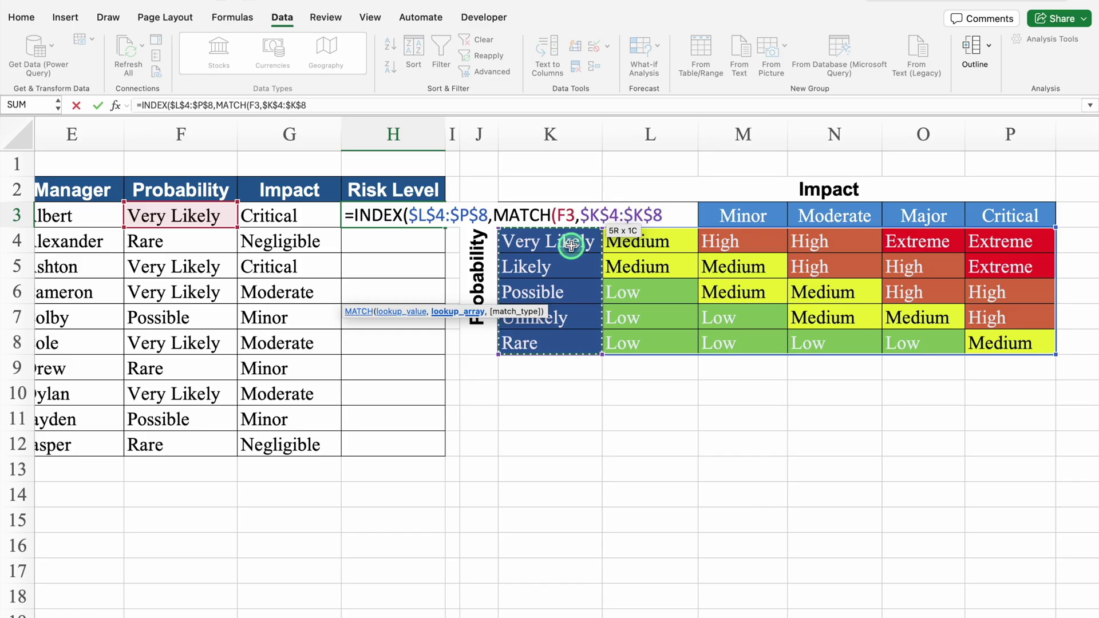
pyautogui.write(',')
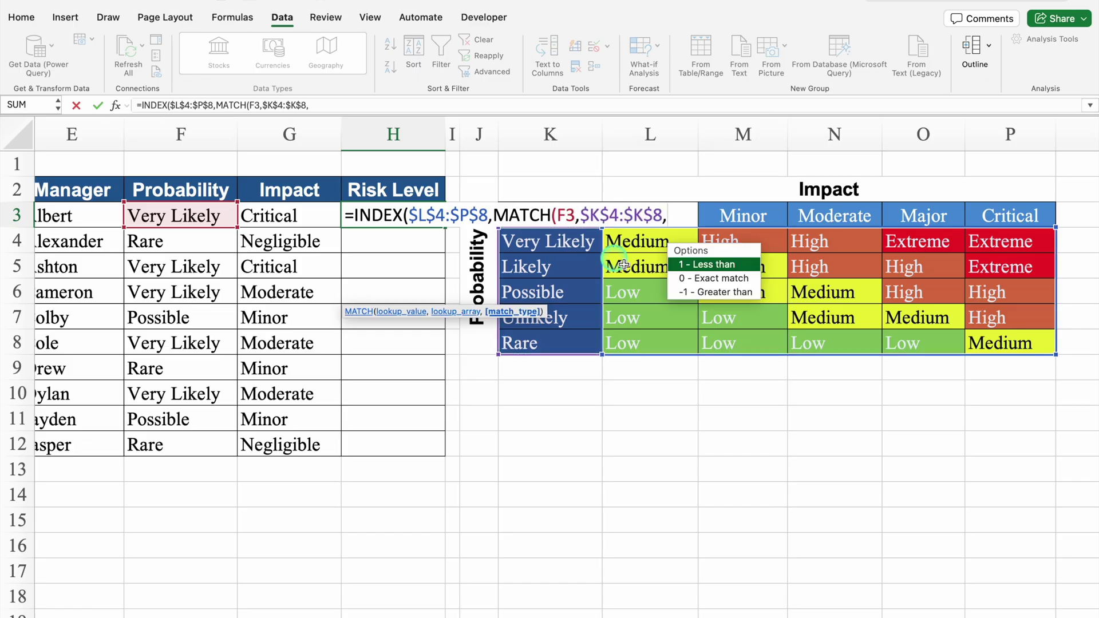
pyautogui.doubleClick(725, 283)
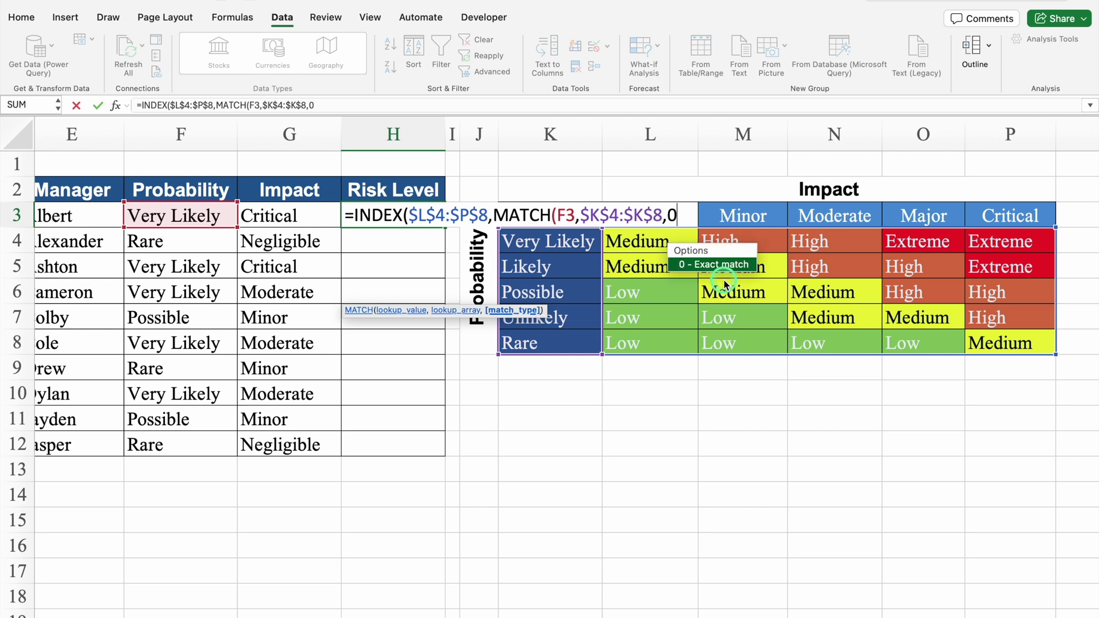
pyautogui.write(')')
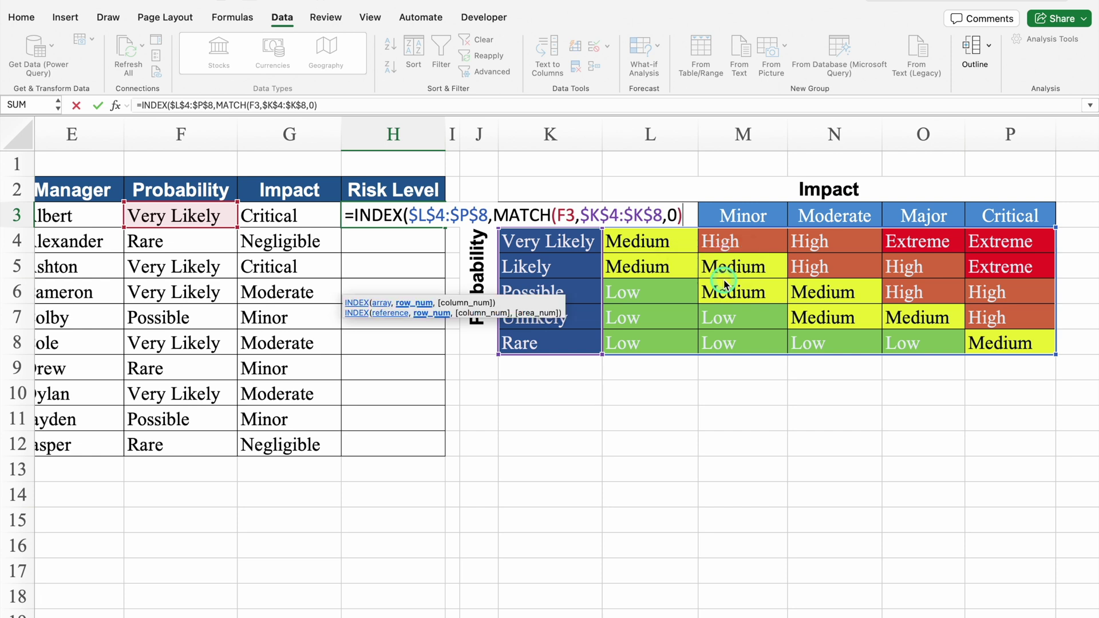
# Add MATCH(G3,$L$3:$P$3,0) as the column argument for the impact and complete the H3 formula.
pyautogui.write(',')
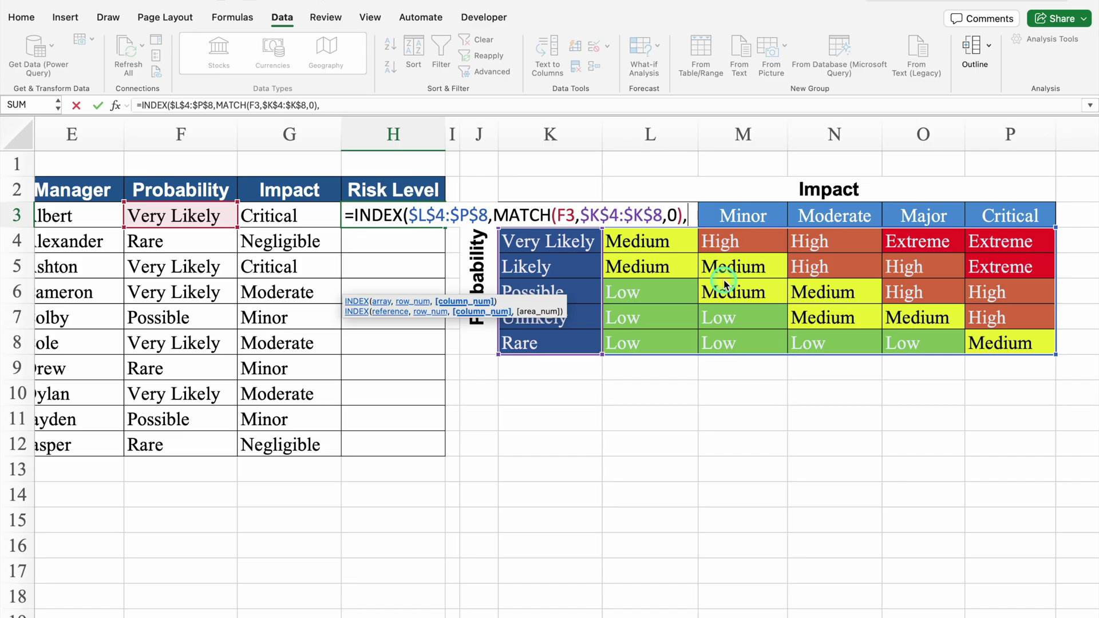
pyautogui.write('MATCH(')
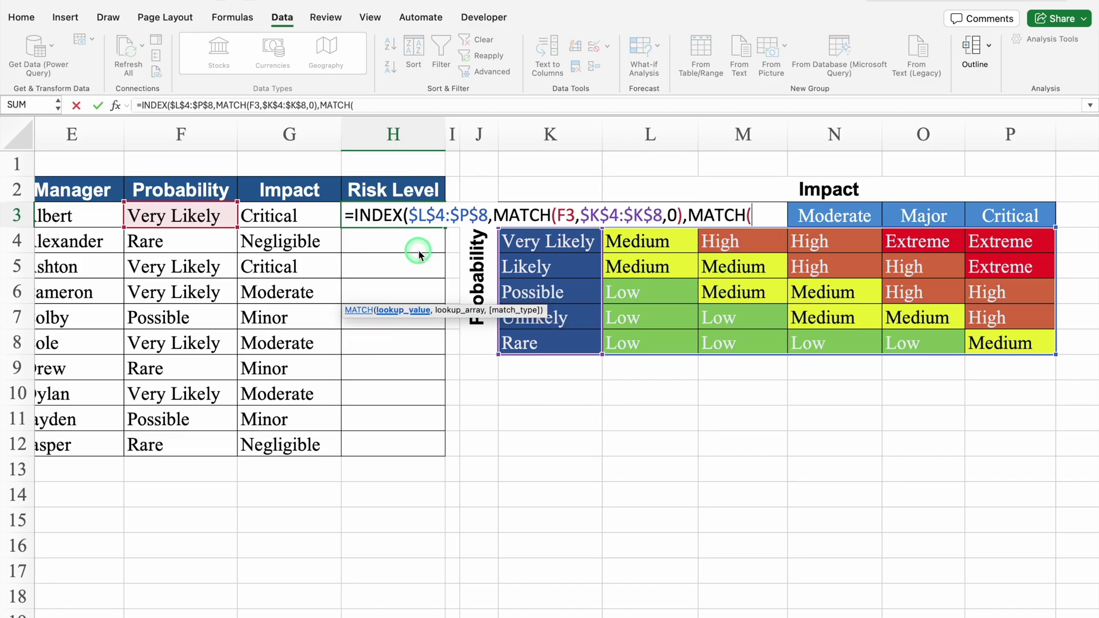
pyautogui.click(310, 213)
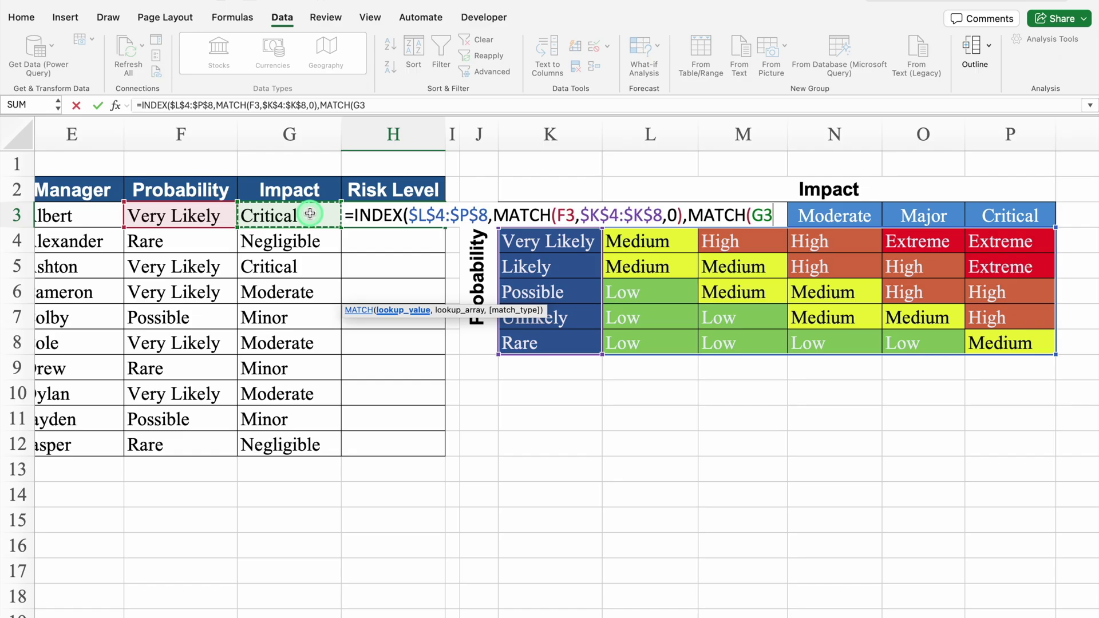
pyautogui.write(',')
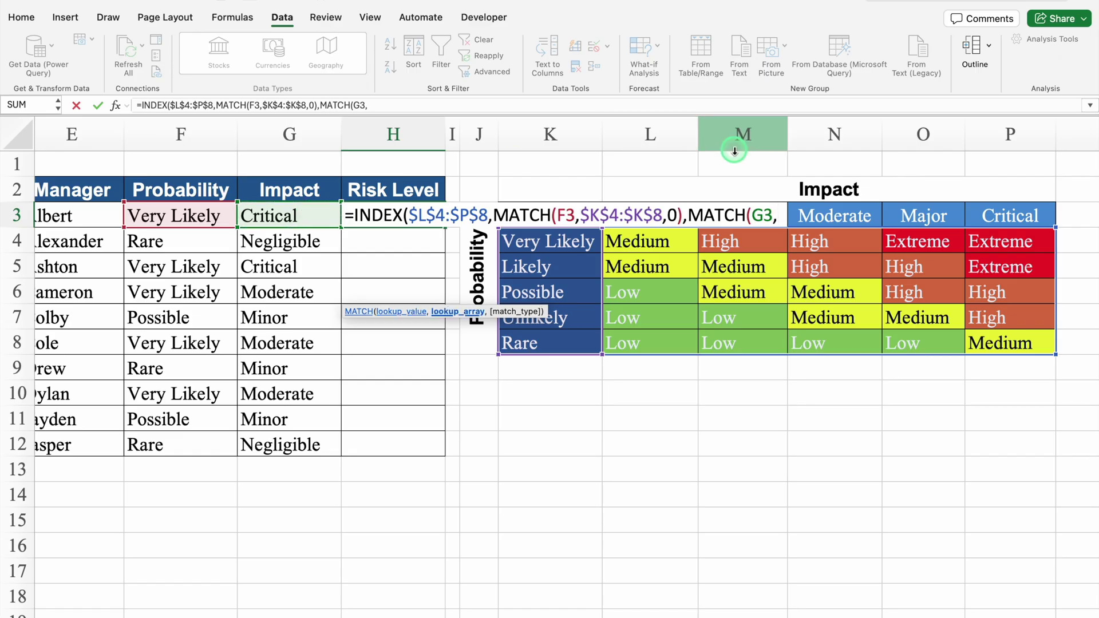
pyautogui.moveTo(1008, 213); pyautogui.dragTo(647, 215)
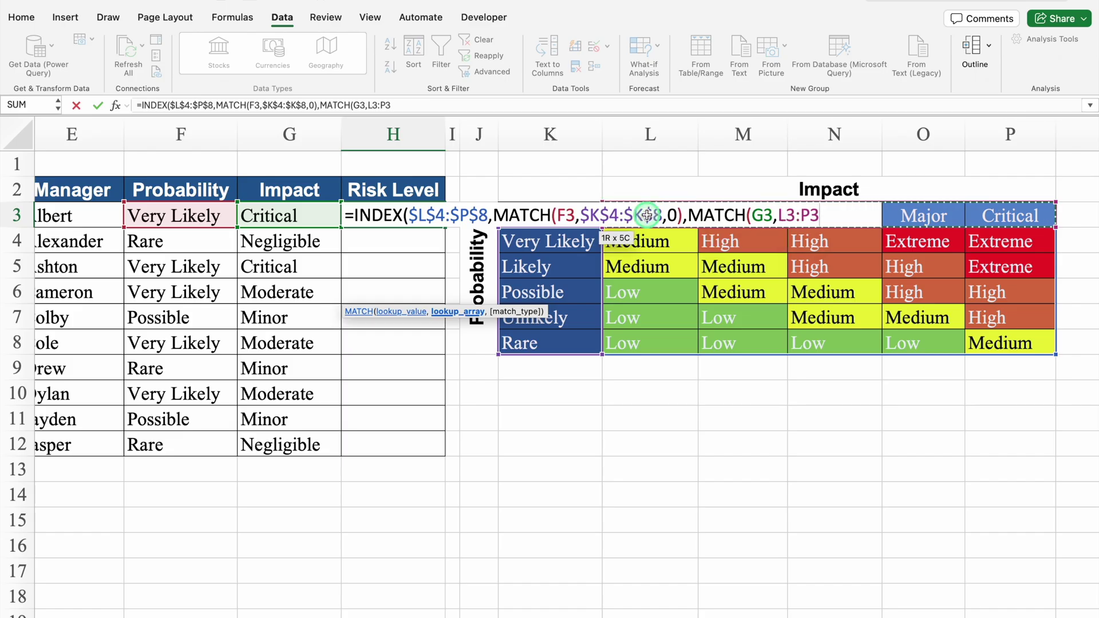
pyautogui.press('F4')
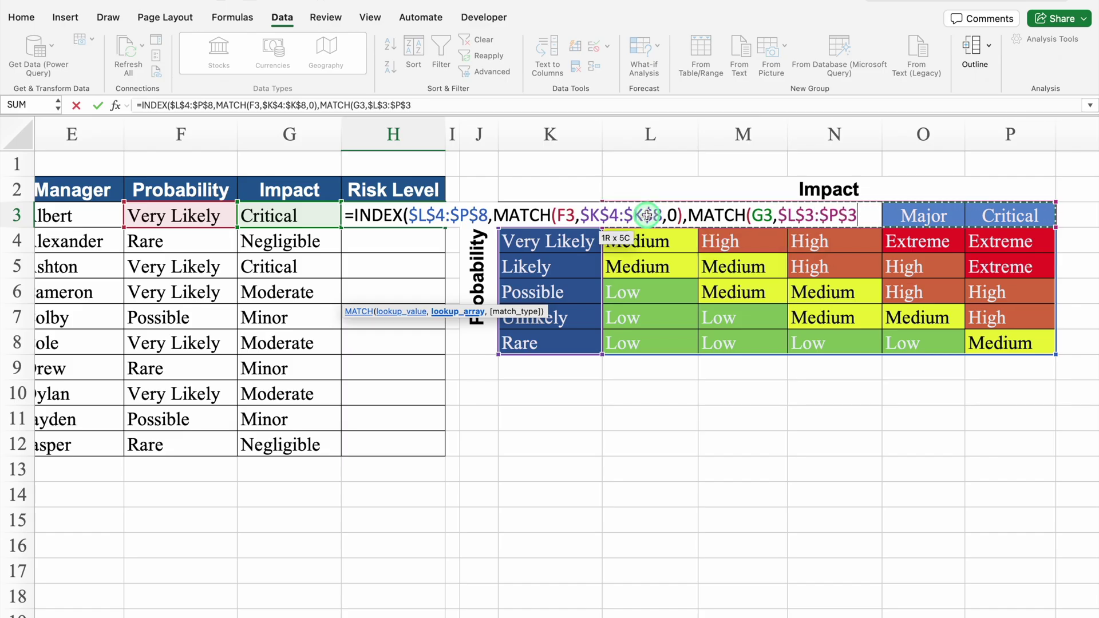
pyautogui.write(',')
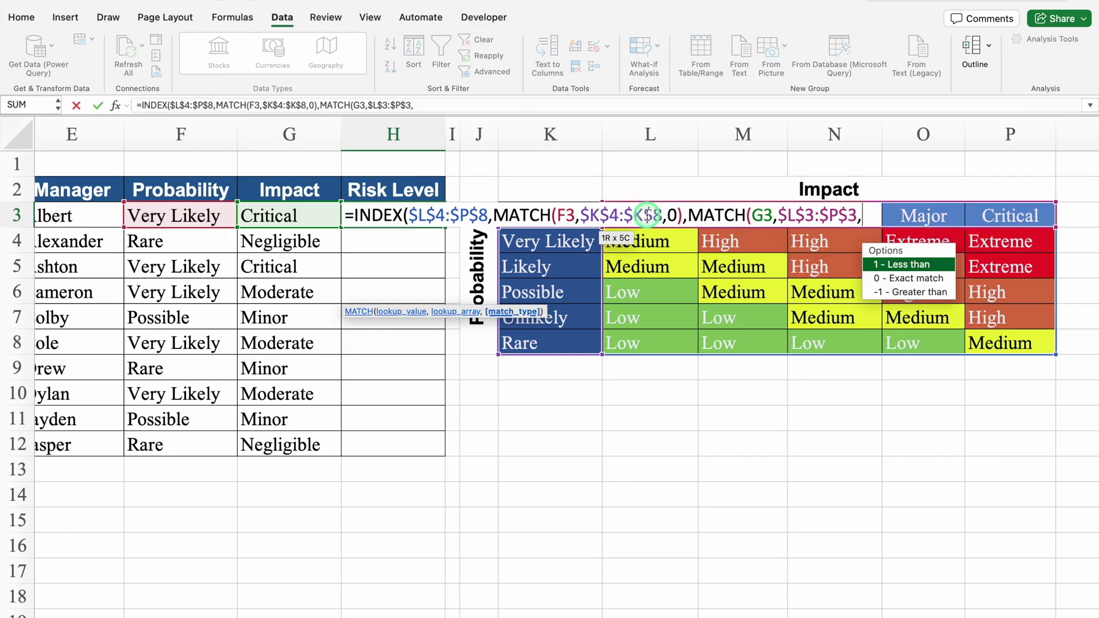
pyautogui.doubleClick(912, 278)
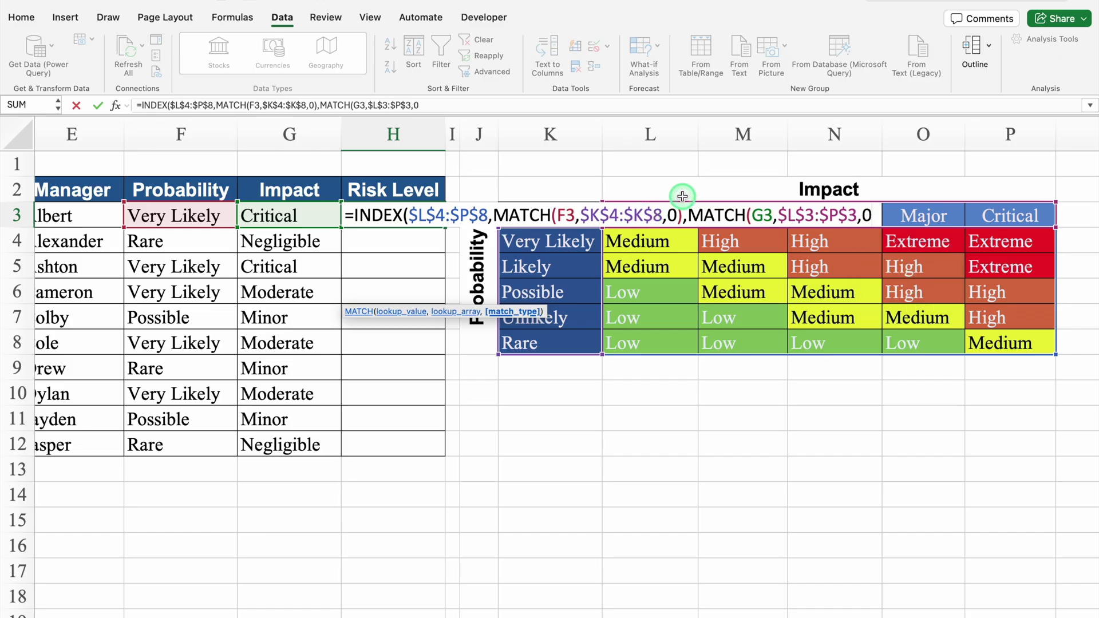
pyautogui.write(')')
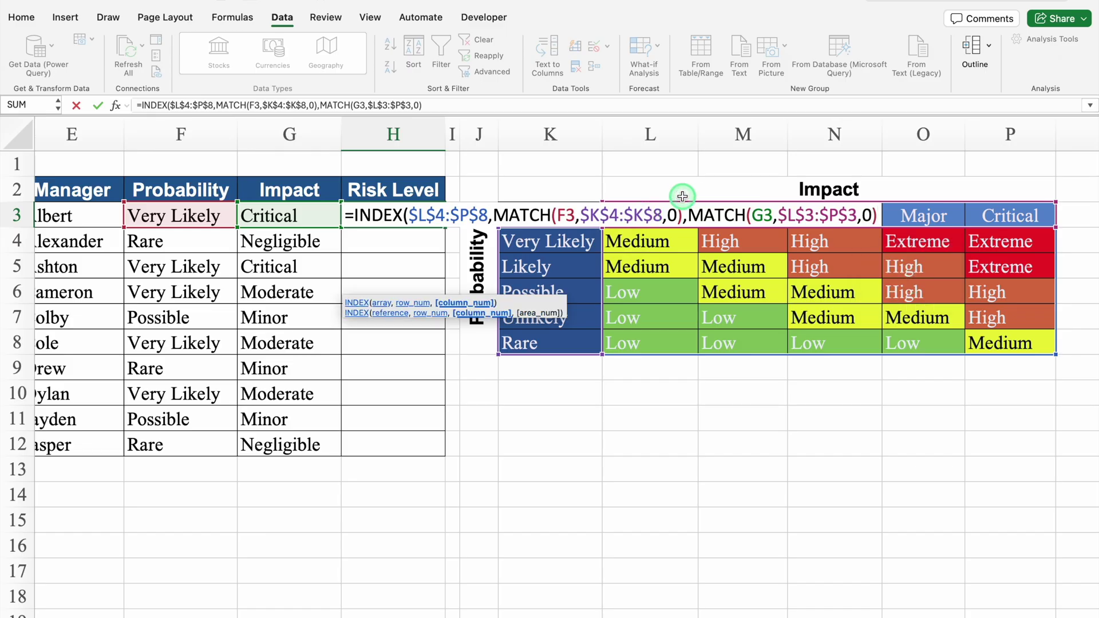
pyautogui.write(')')
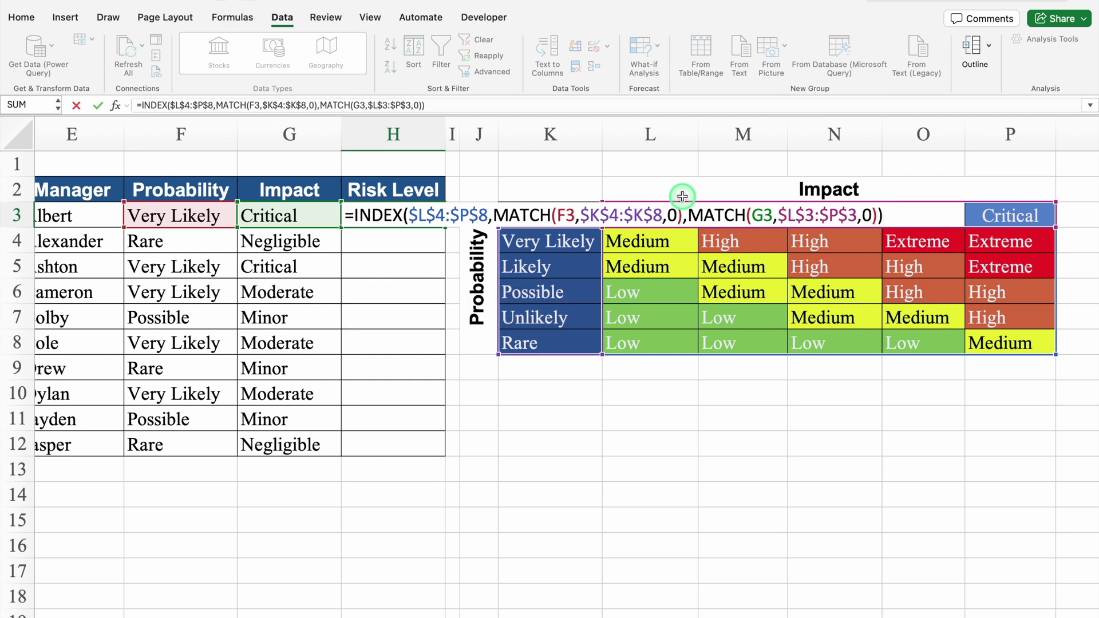
pyautogui.press('Return')
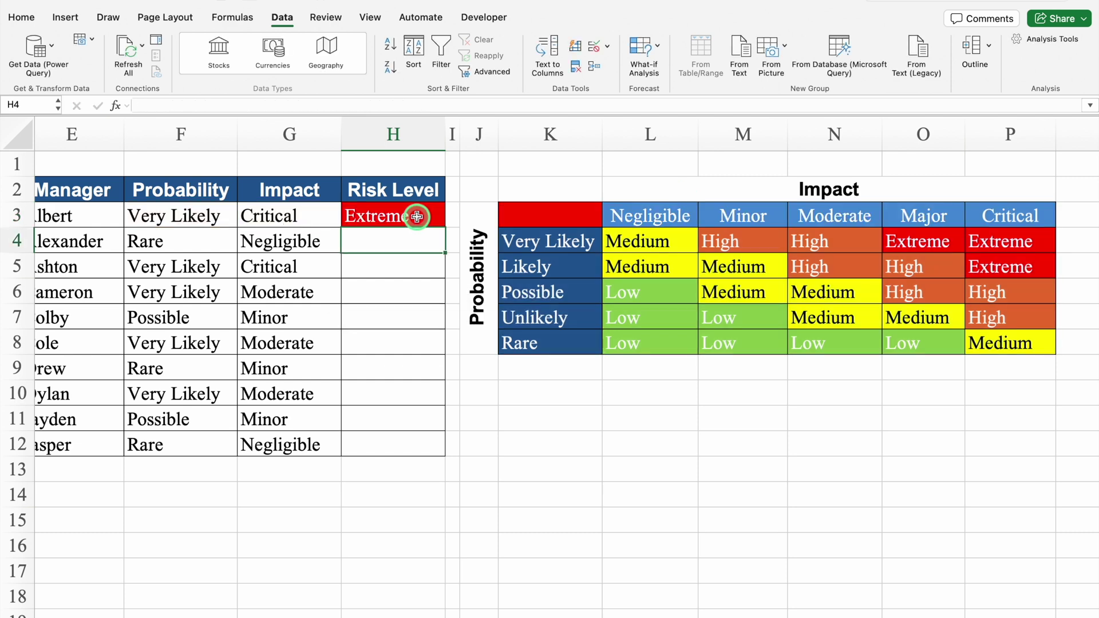
# Check H3 against its ratings and the matrix, and fill the risk level formula down through H12.
pyautogui.click(417, 217)
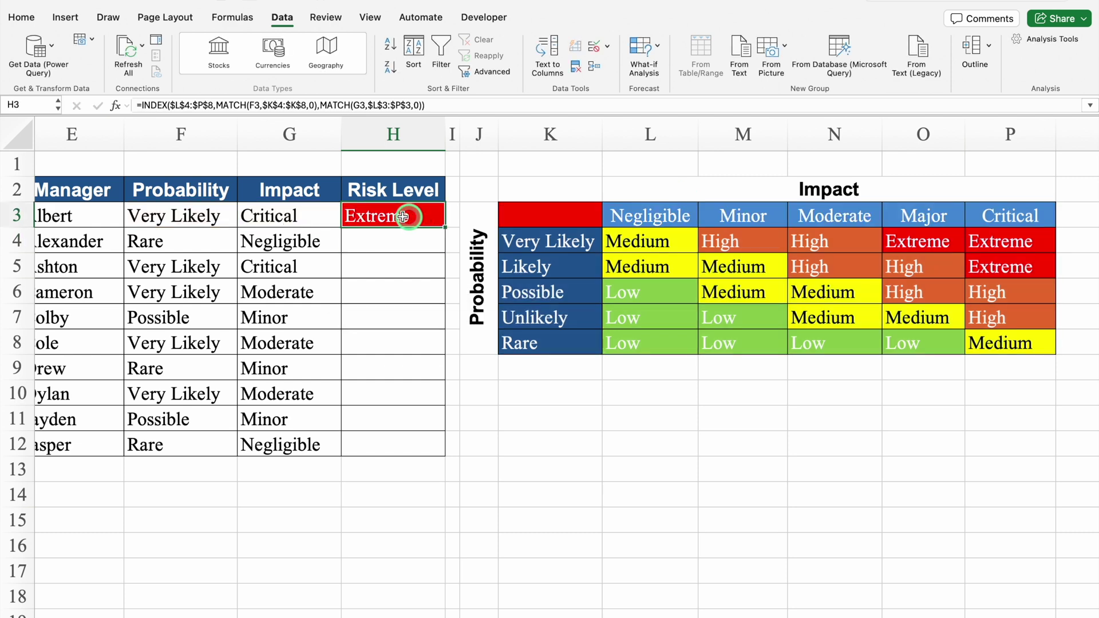
pyautogui.click(208, 216)
pyautogui.click(294, 213)
pyautogui.click(559, 239)
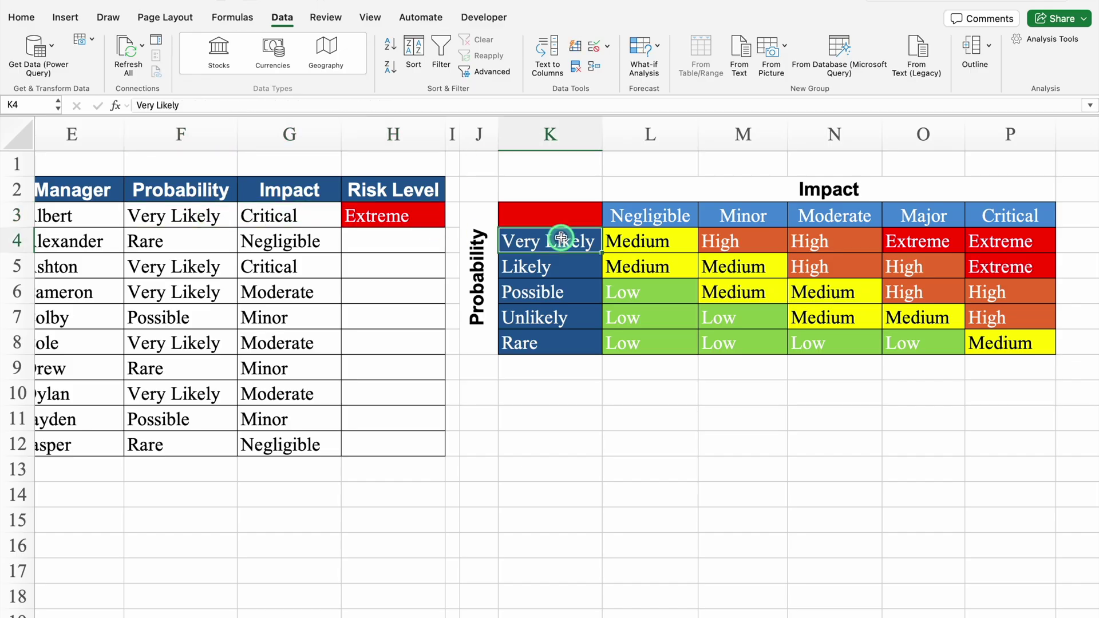
pyautogui.click(1001, 241)
pyautogui.click(433, 219)
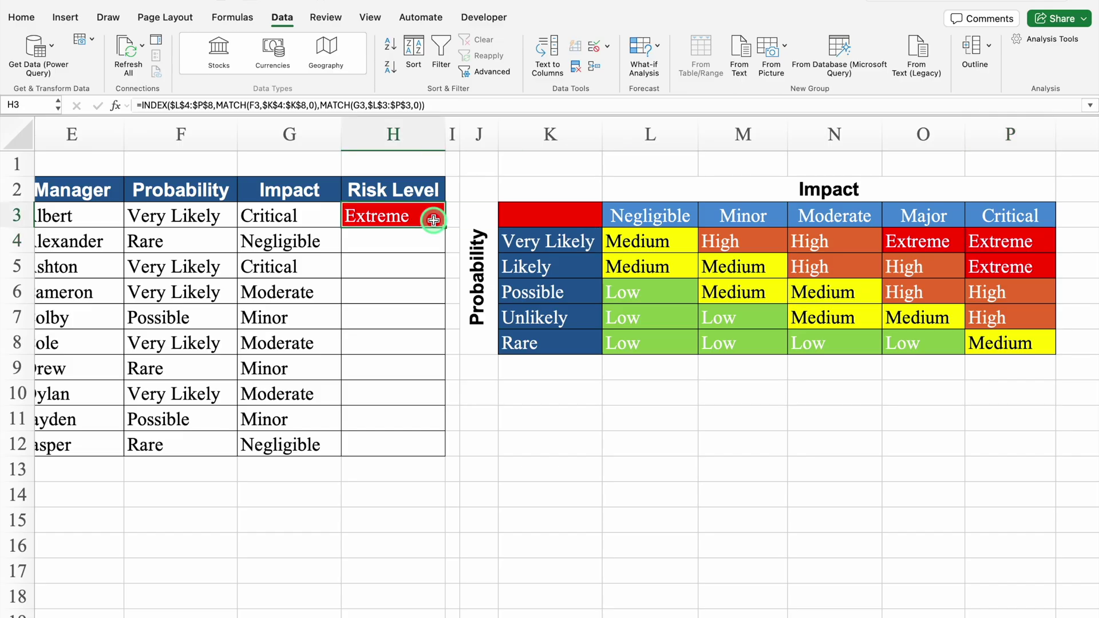
pyautogui.doubleClick(444, 228)
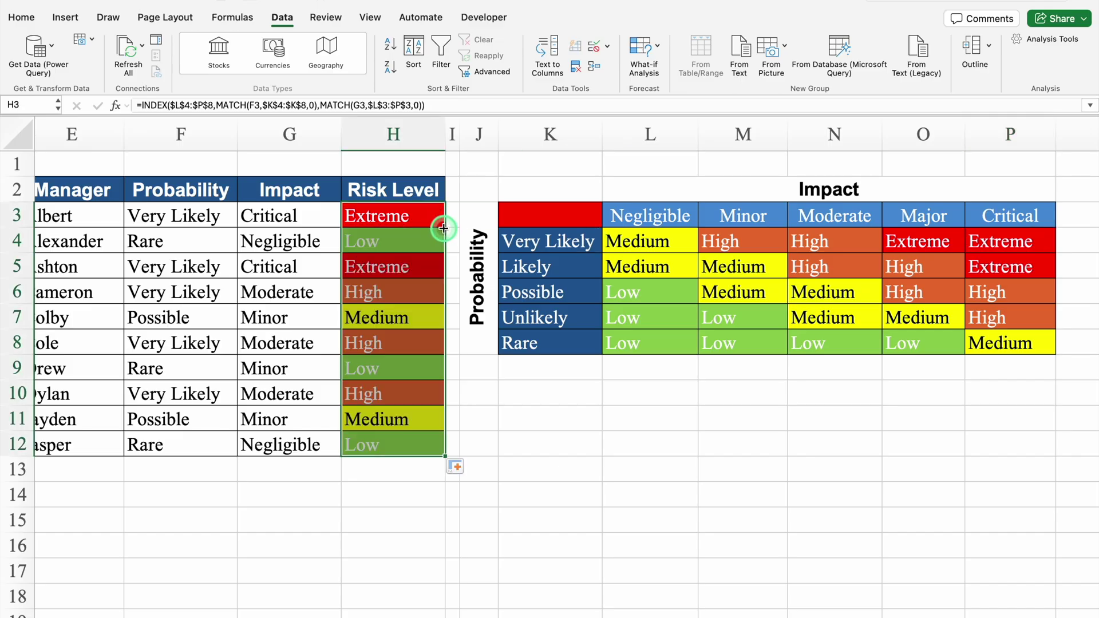
# Deselect the filled range and hide the worksheet gridlines.
pyautogui.click(564, 444)
pyautogui.click(368, 18)
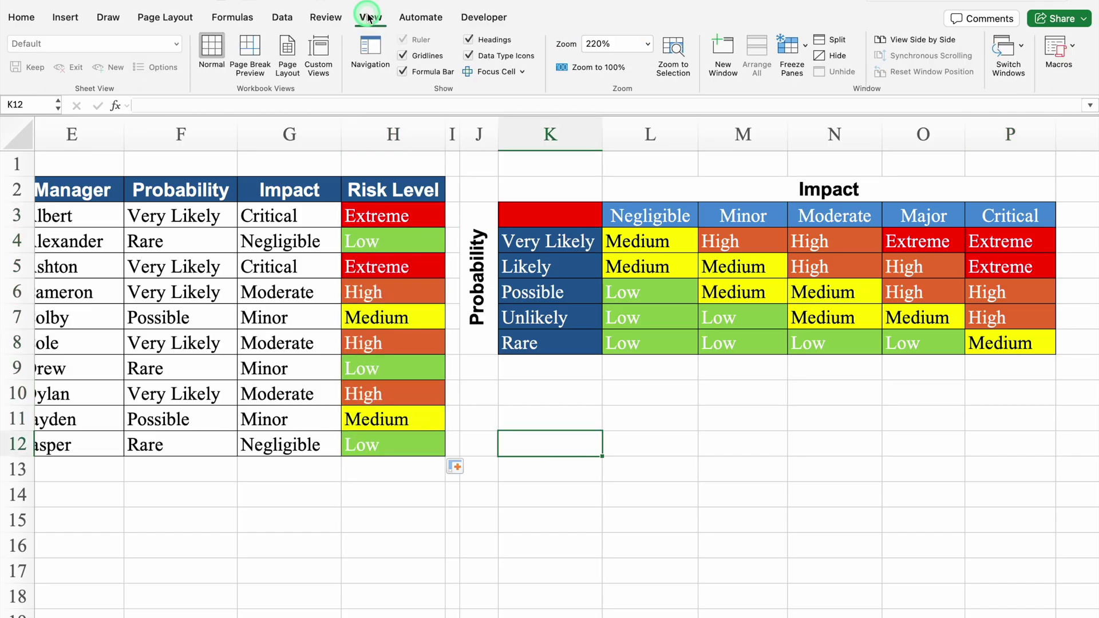
pyautogui.click(403, 56)
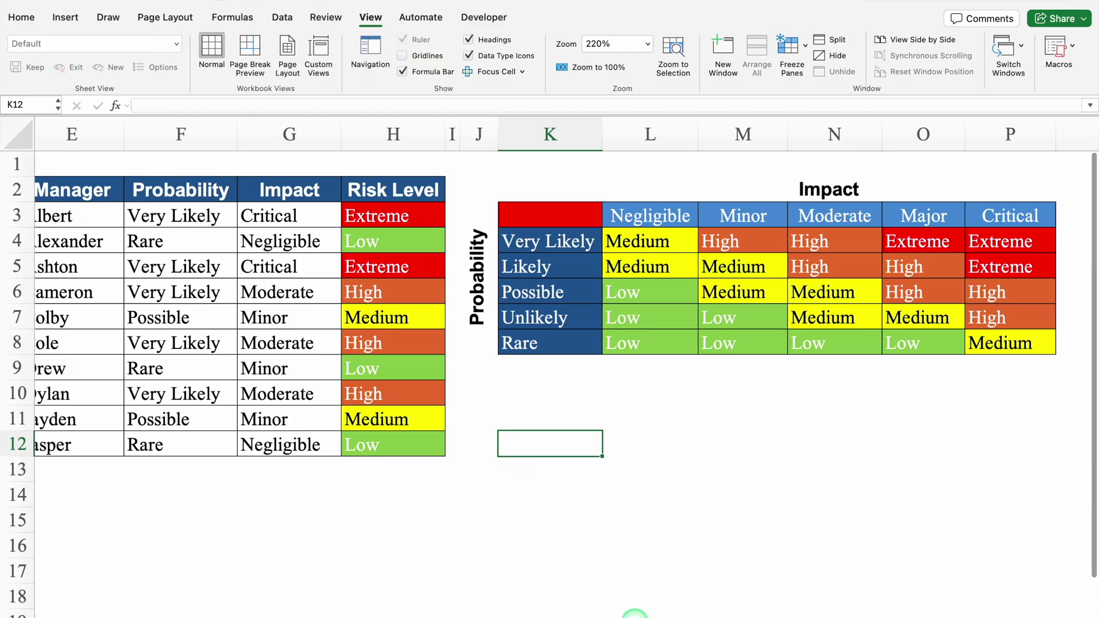
# Change the probability of the first risk in F3 to Possible using its drop-down list.
pyautogui.hscroll(-10, 634, 615)
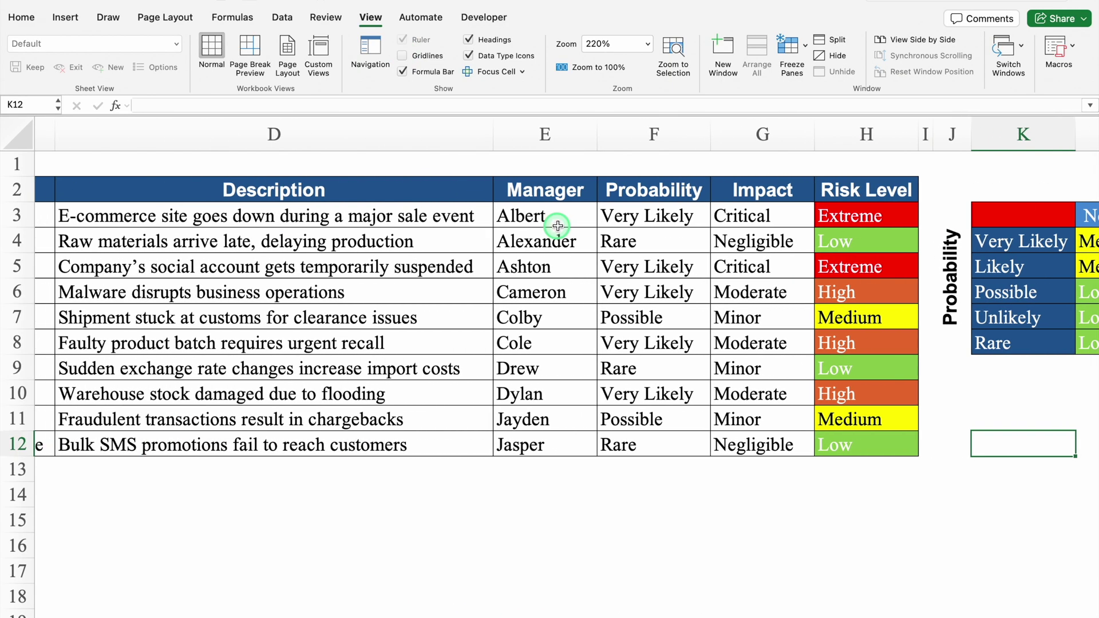
pyautogui.click(663, 216)
pyautogui.click(717, 220)
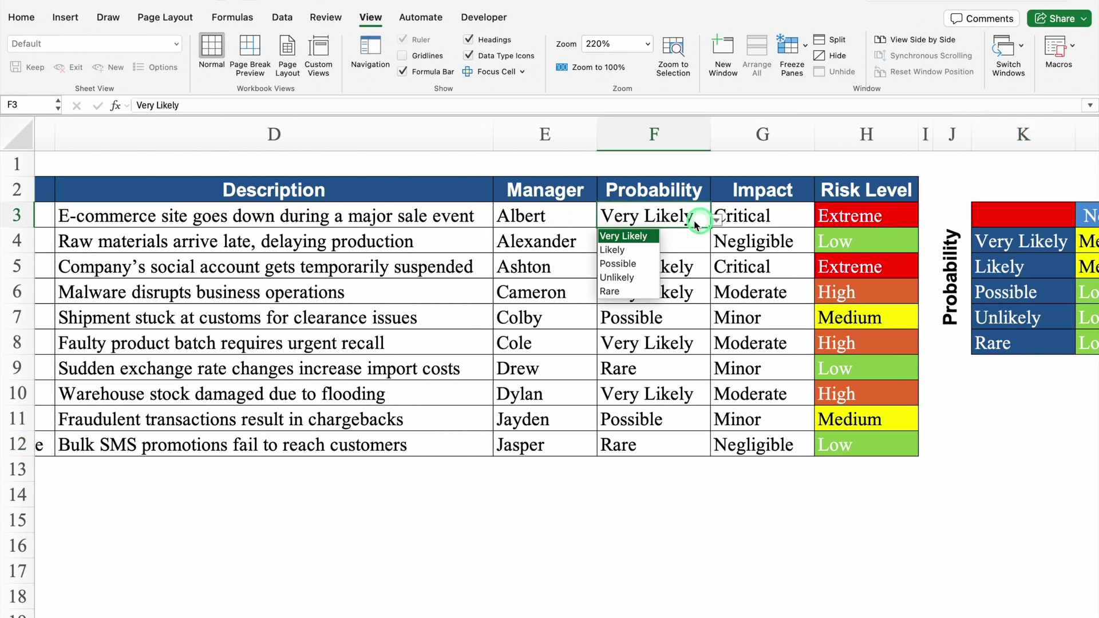
pyautogui.click(621, 265)
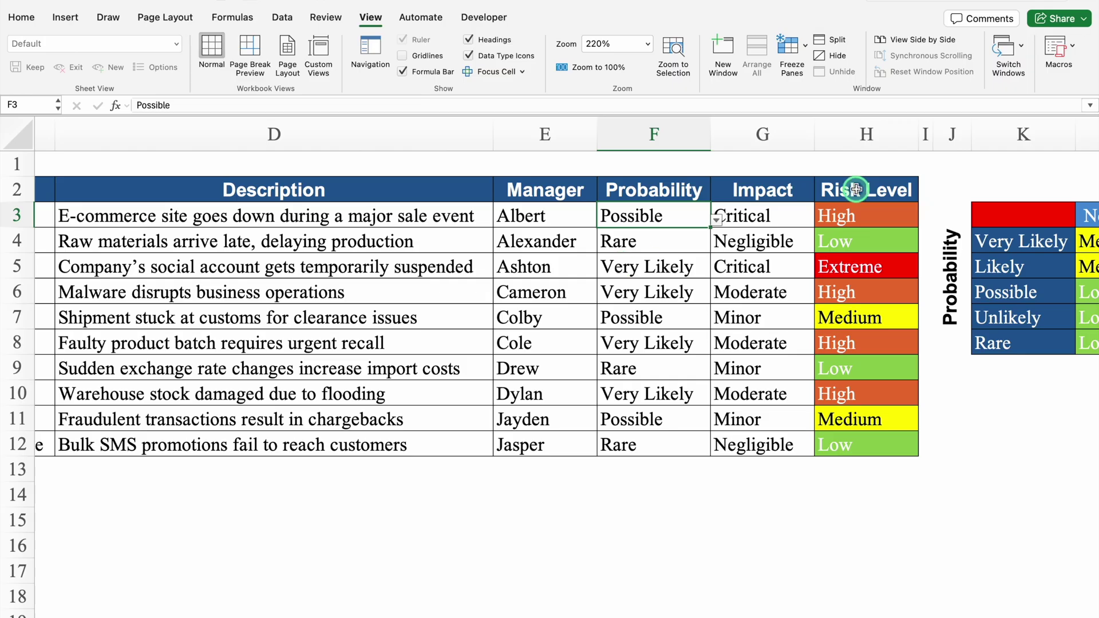
# Test the impact list in G3 by choosing Major, and set the first risk's impact to Negligible.
pyautogui.click(762, 215)
pyautogui.click(819, 219)
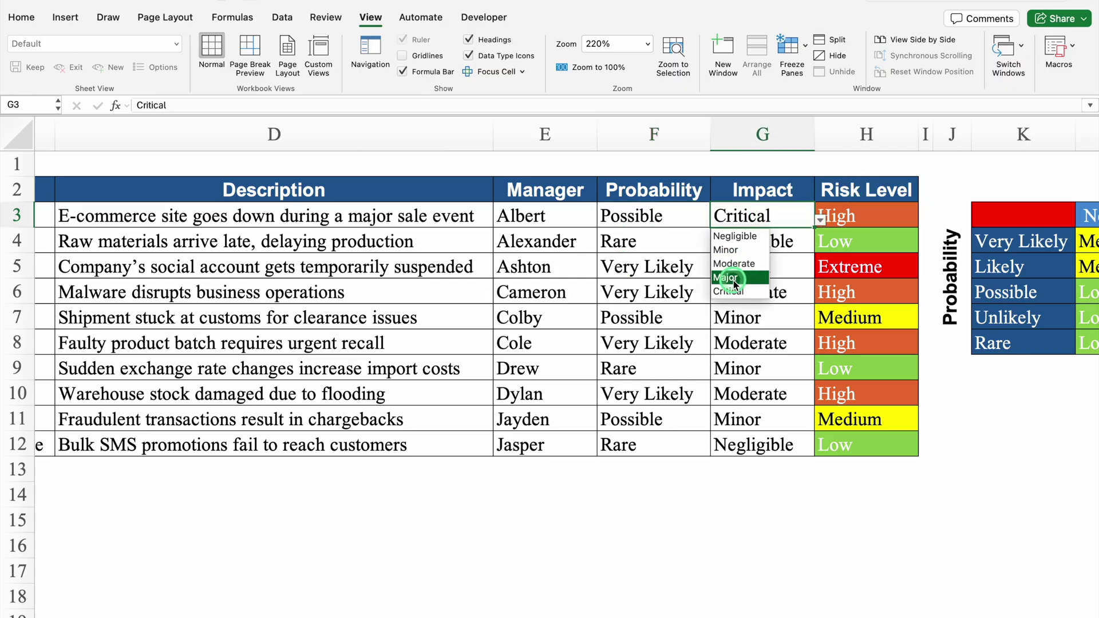
pyautogui.click(736, 280)
pyautogui.click(820, 219)
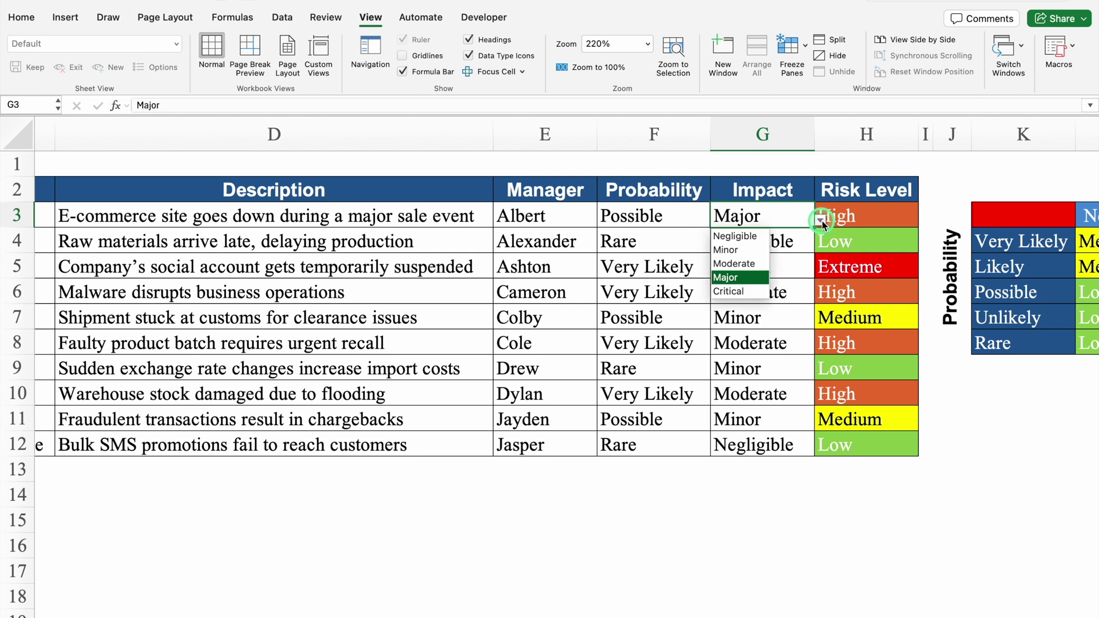
pyautogui.click(757, 240)
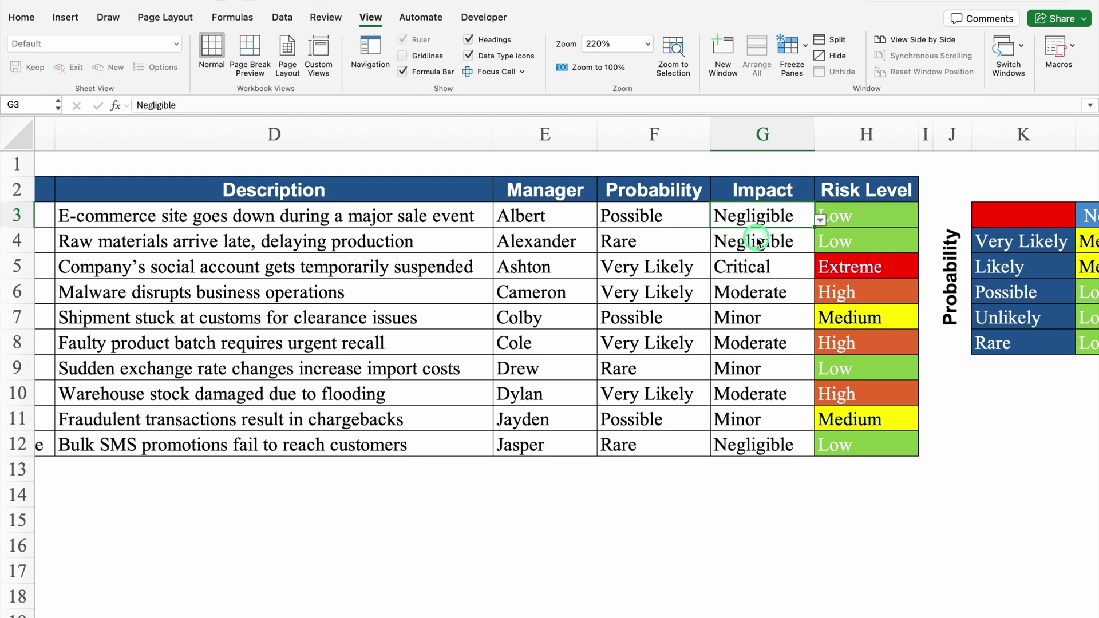
# Inspect the INDEX/MATCH formula behind the first risk's level in H3.
pyautogui.click(884, 212)
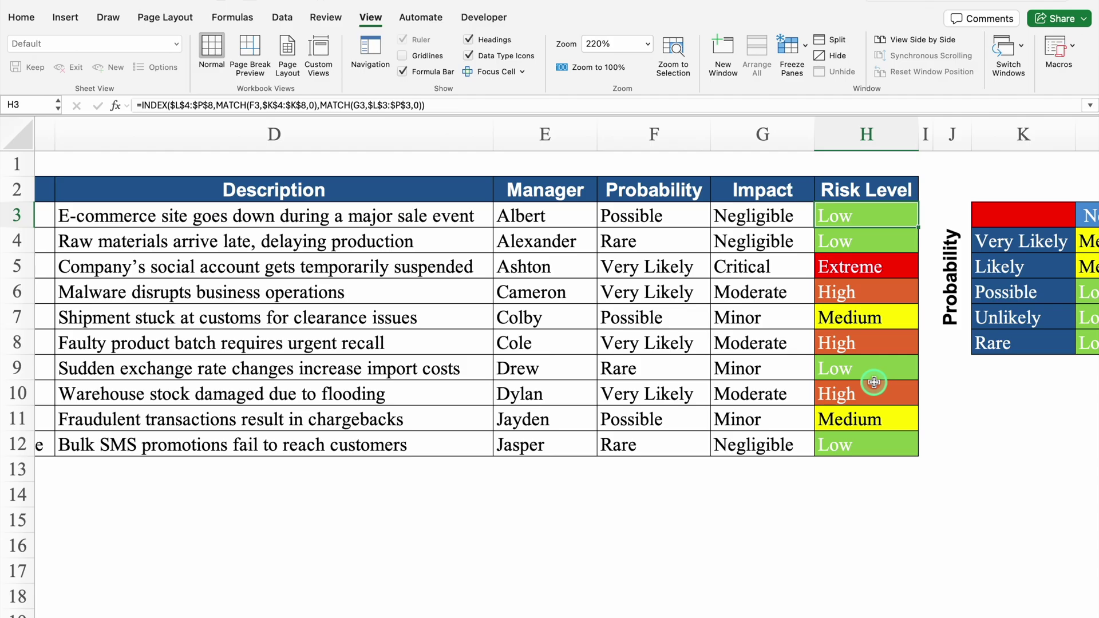
pyautogui.click(762, 519)
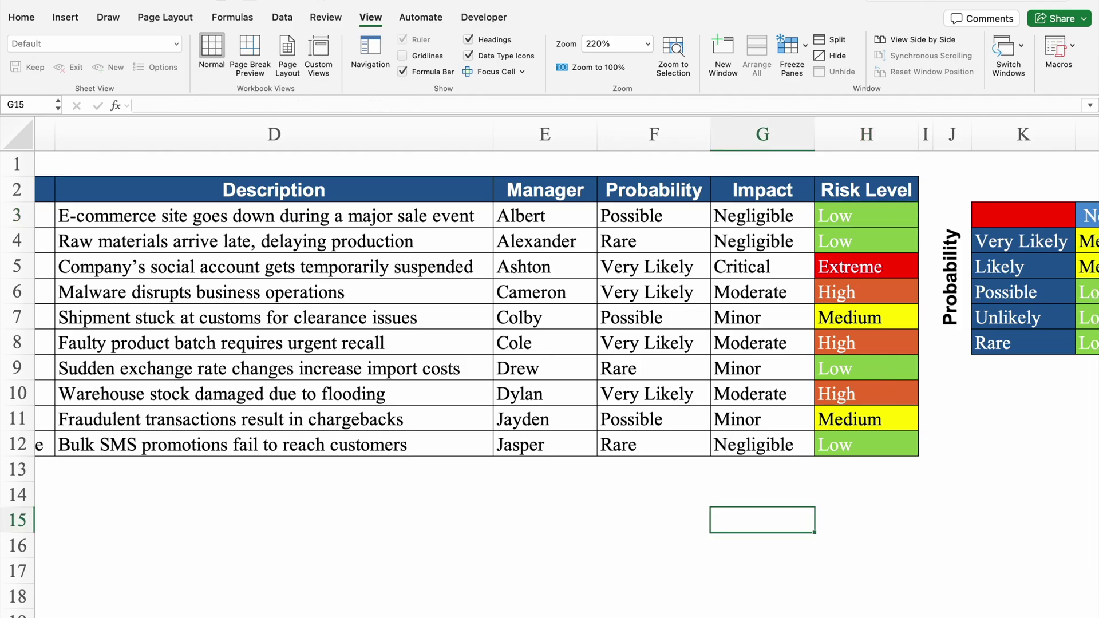
# Duplicate the Text Matrix sheet within Book1, placing the copy at the end of the workbook.
pyautogui.click(89, 612)
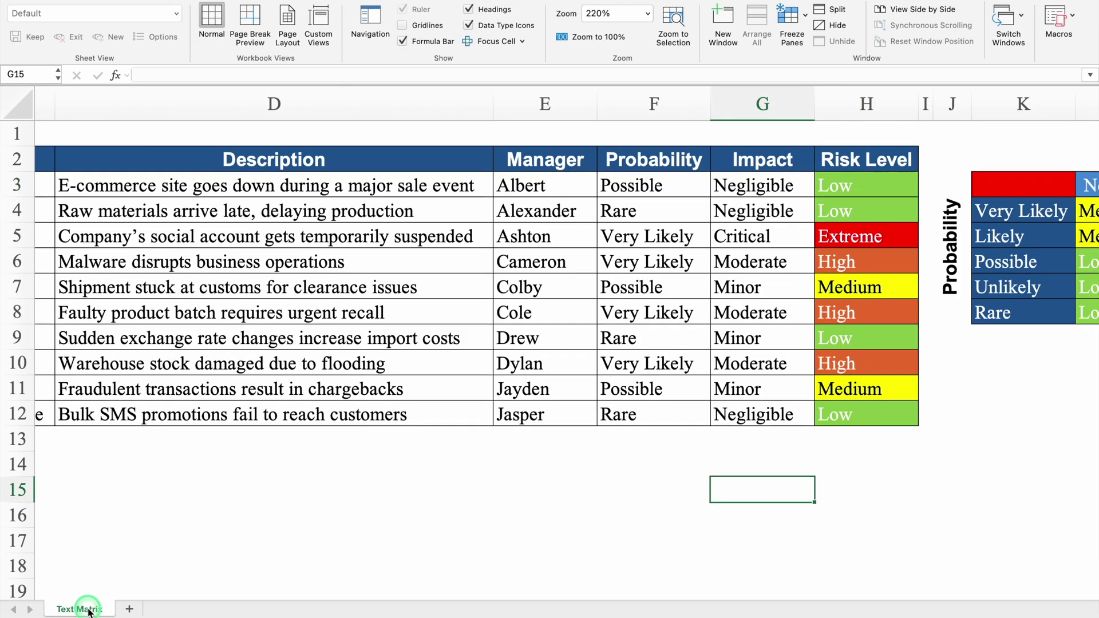
pyautogui.rightClick(89, 611)
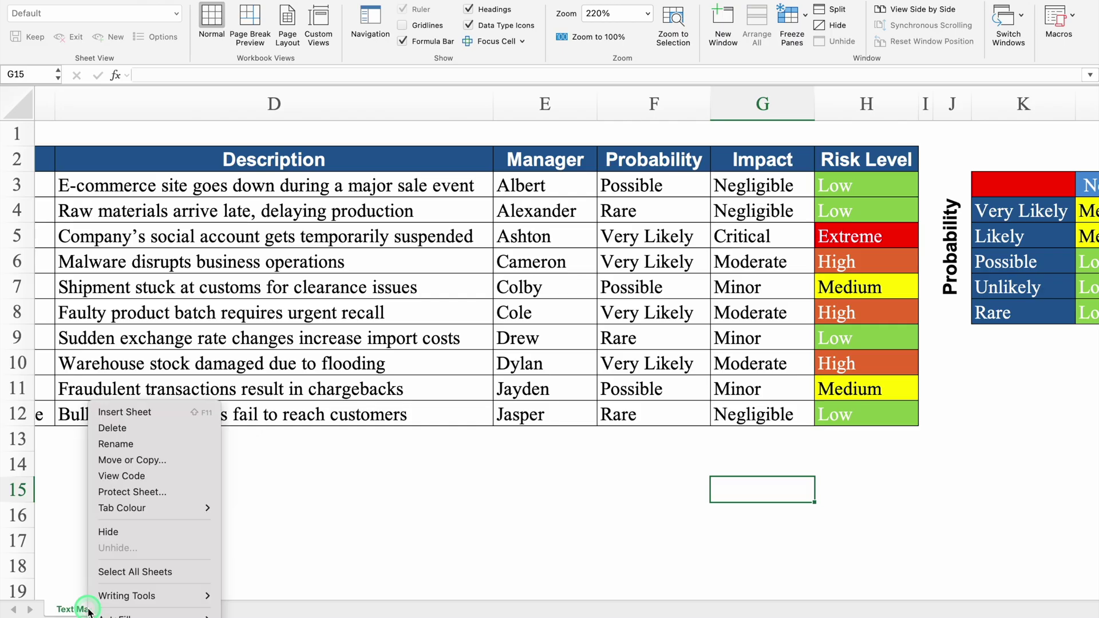
pyautogui.click(143, 461)
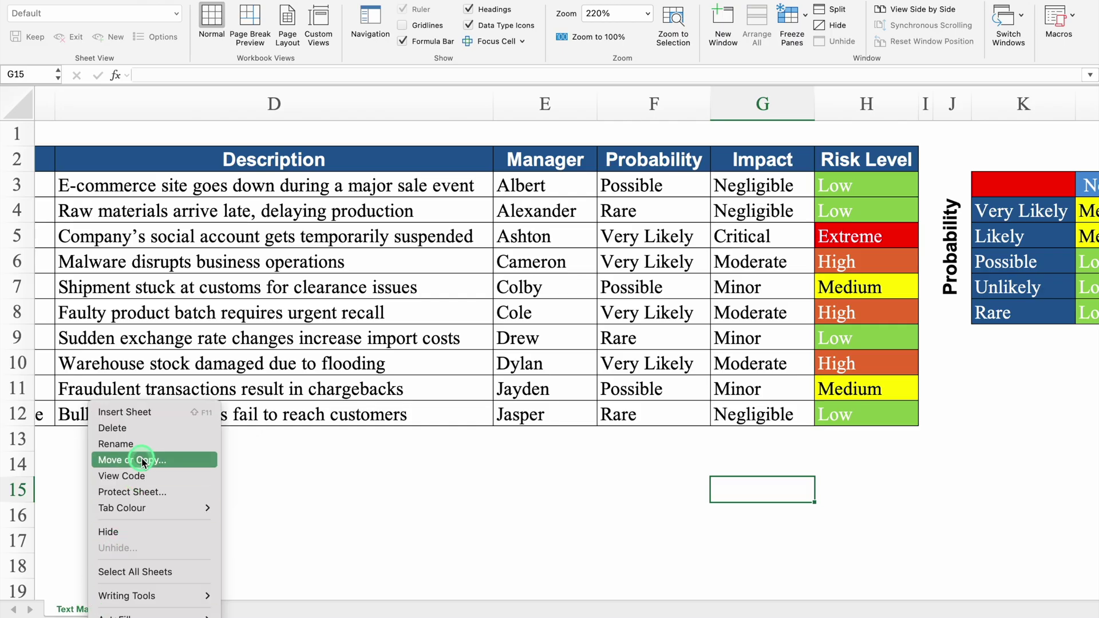
pyautogui.click(109, 443)
pyautogui.click(80, 496)
pyautogui.click(79, 540)
pyautogui.click(192, 563)
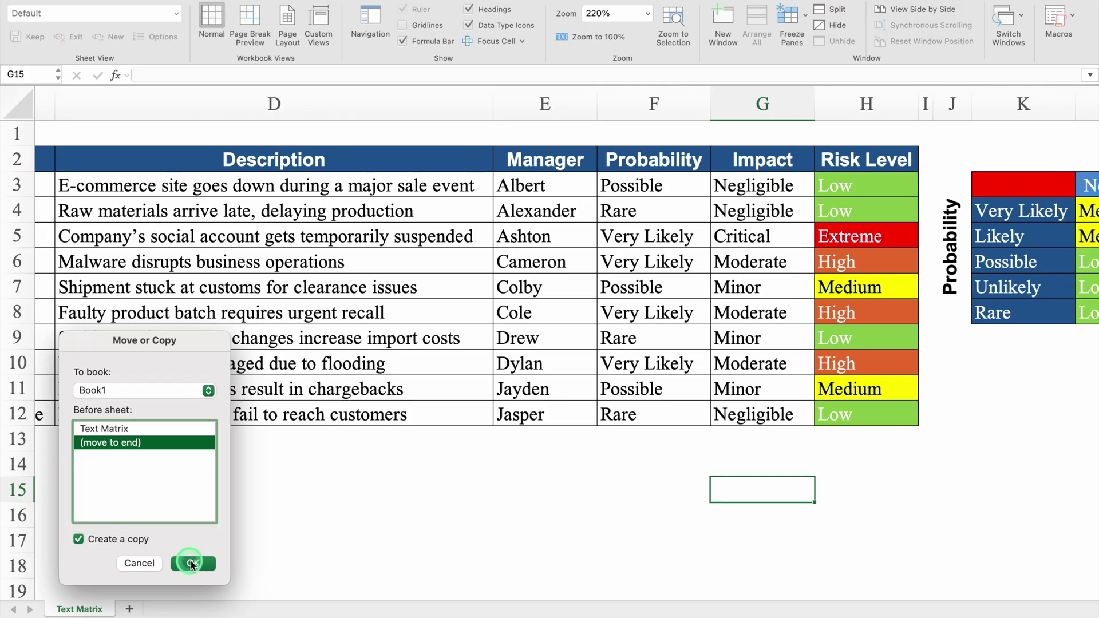
pyautogui.click(163, 610)
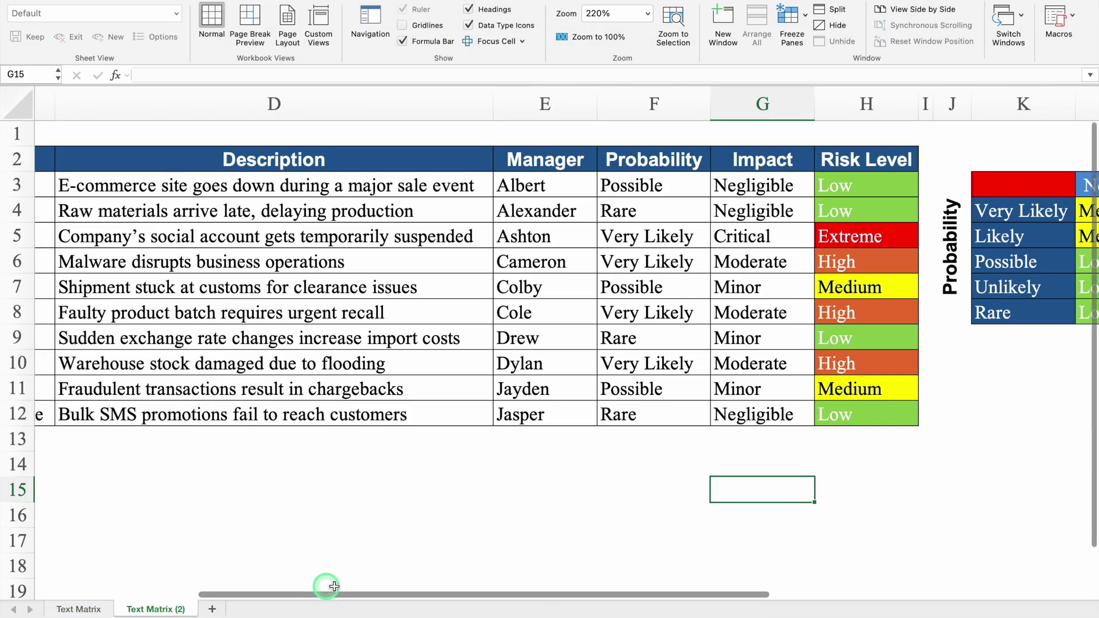
# On the copied sheet, clear the probability labels in K4:K8 and the impact labels in L3:P3.
pyautogui.moveTo(360, 596); pyautogui.dragTo(569, 593)
pyautogui.click(503, 211)
pyautogui.moveTo(503, 211); pyautogui.dragTo(507, 312)
pyautogui.press('Delete')
pyautogui.moveTo(571, 187); pyautogui.dragTo(950, 184)
pyautogui.press('Delete')
# Number the matrix's probability ratings from 5 down to 1 in K4:K8.
pyautogui.click(513, 210)
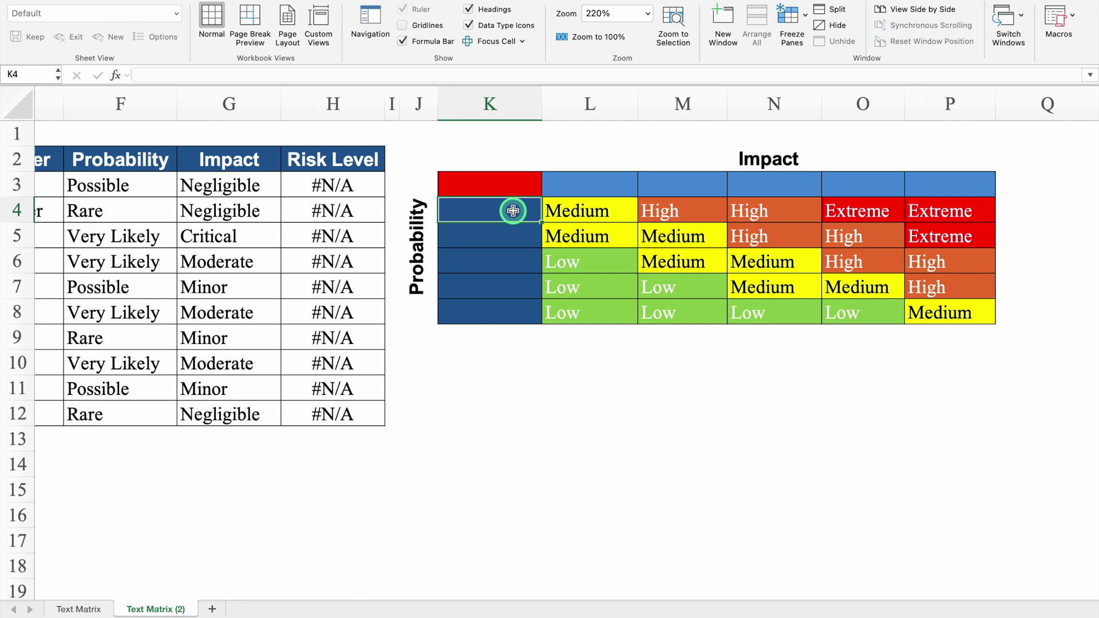
pyautogui.write('5')
pyautogui.press('Return')
pyautogui.write('4')
pyautogui.press('Return')
pyautogui.moveTo(490, 211); pyautogui.dragTo(538, 313)
# Number the matrix's impact ratings from 1 to 5 across L3:P3.
pyautogui.click(585, 185)
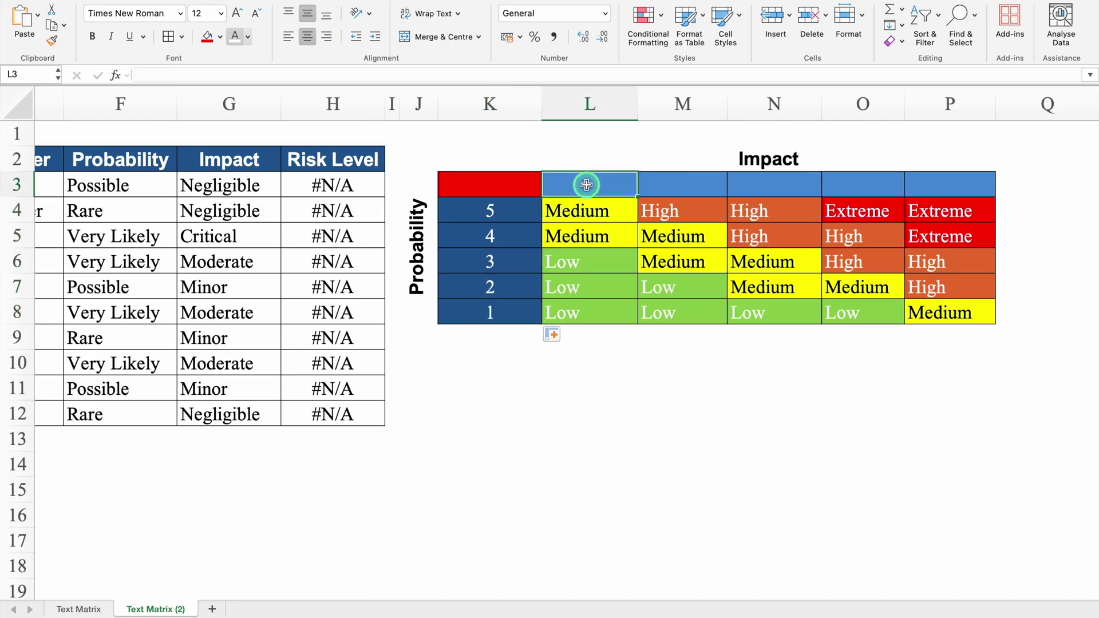
pyautogui.write('1')
pyautogui.press('Tab')
pyautogui.write('2')
pyautogui.press('Tab')
pyautogui.click(612, 184)
pyautogui.moveTo(612, 184); pyautogui.dragTo(654, 182)
pyautogui.moveTo(725, 196); pyautogui.dragTo(971, 191)
# Clear the text levels from L4:P8 and build the product formula =L3*K4 in L4.
pyautogui.moveTo(589, 211); pyautogui.dragTo(915, 312)
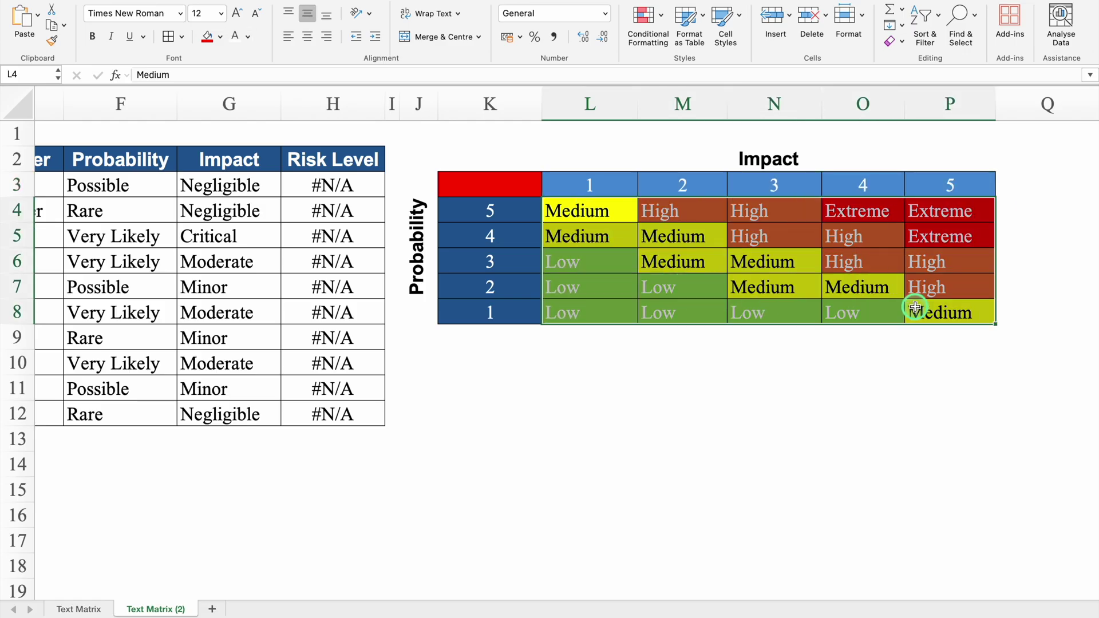
pyautogui.press('Delete')
pyautogui.click(589, 211)
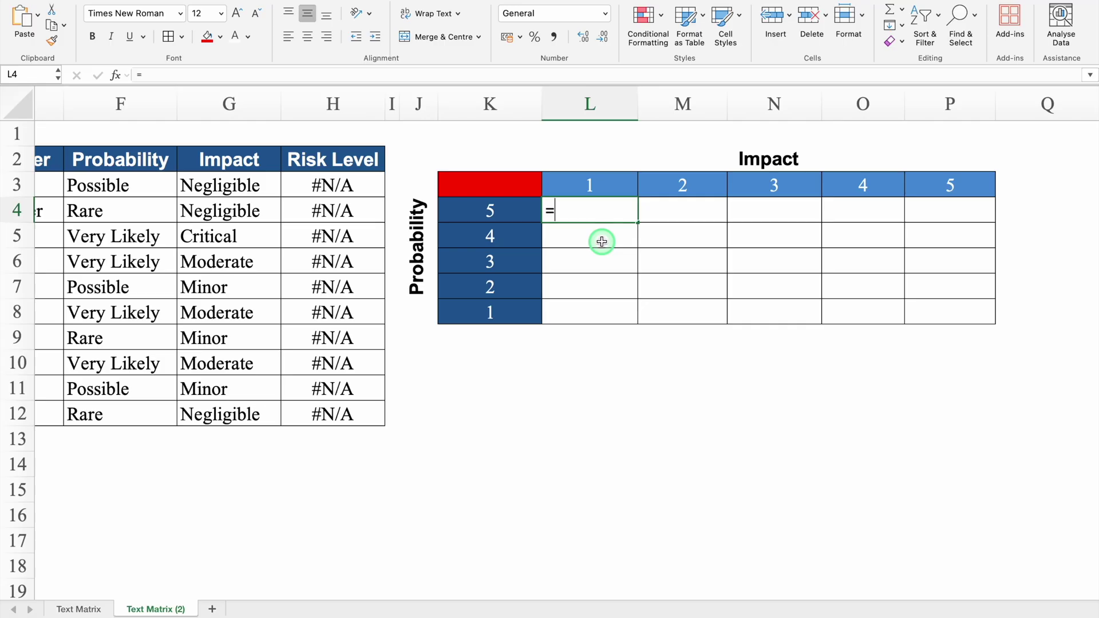
pyautogui.click(602, 183)
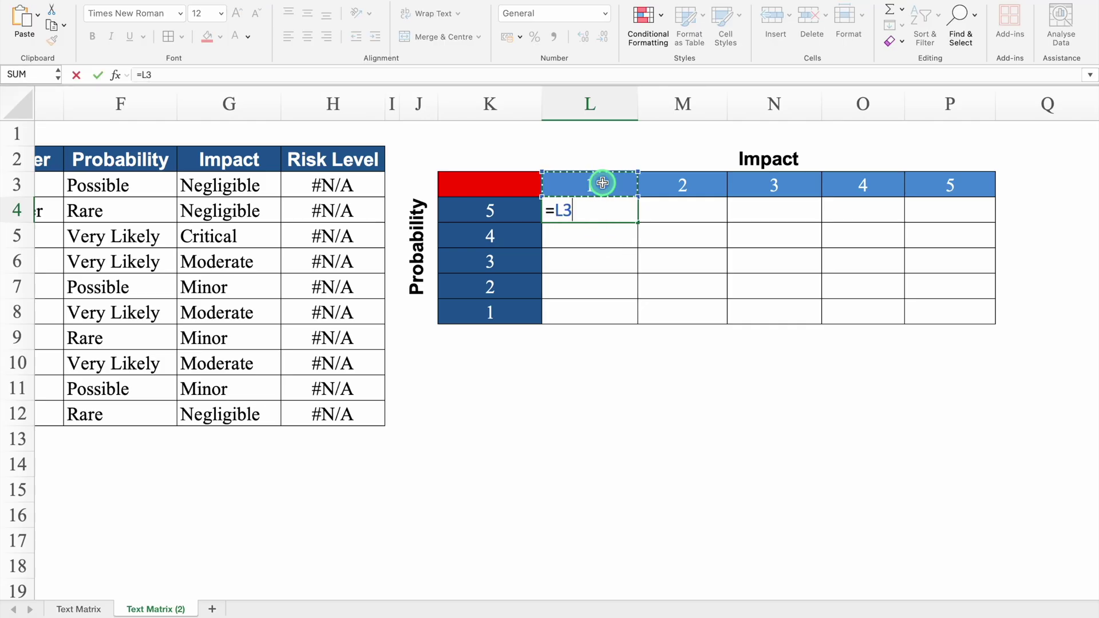
pyautogui.write('*')
pyautogui.click(495, 211)
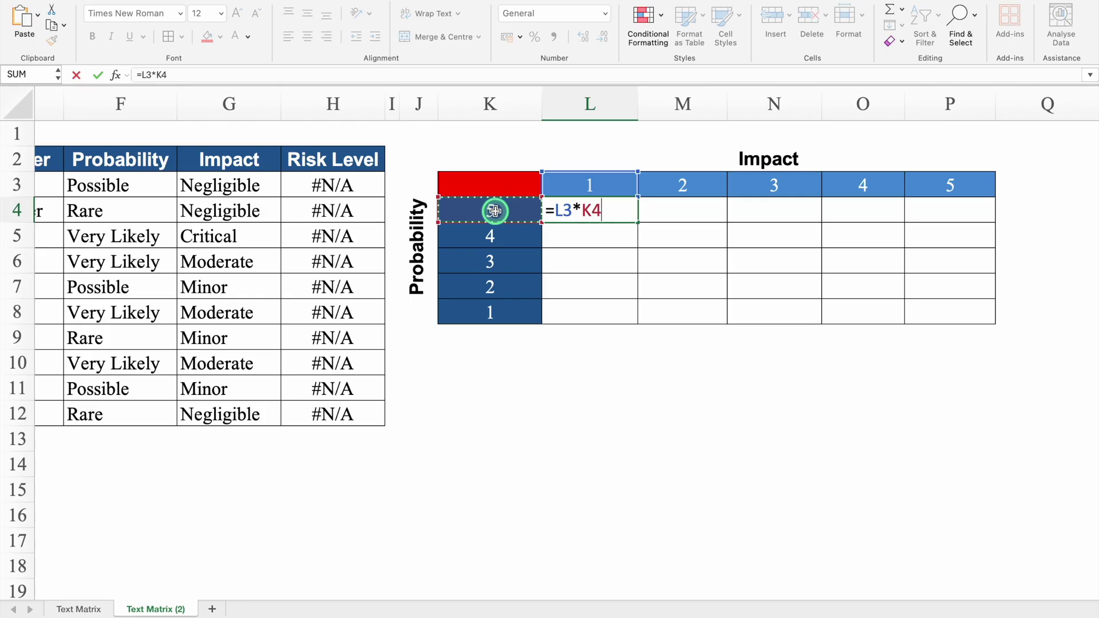
# Change the L4 formula to the mixed references =L$3*$K4 and fill it across the matrix to P8.
pyautogui.click(578, 210)
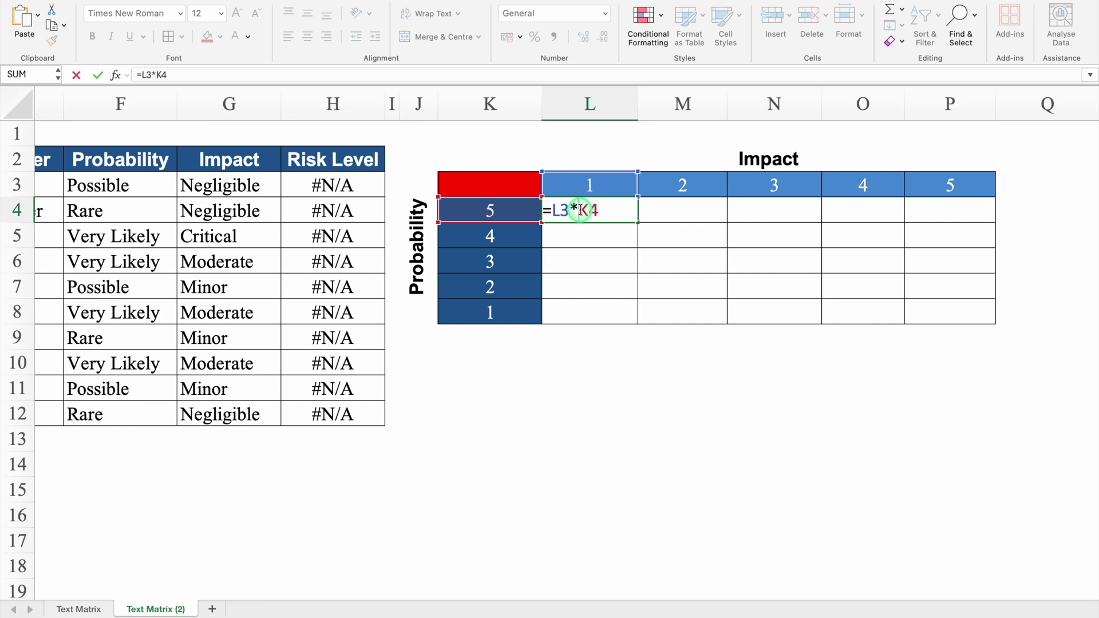
pyautogui.write('$')
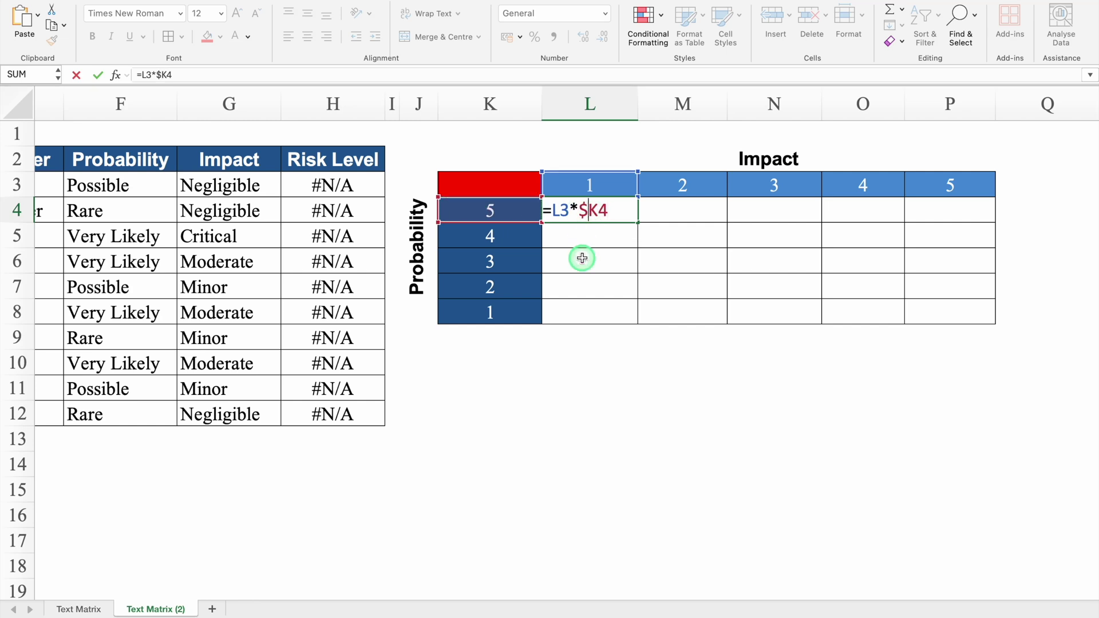
pyautogui.click(559, 210)
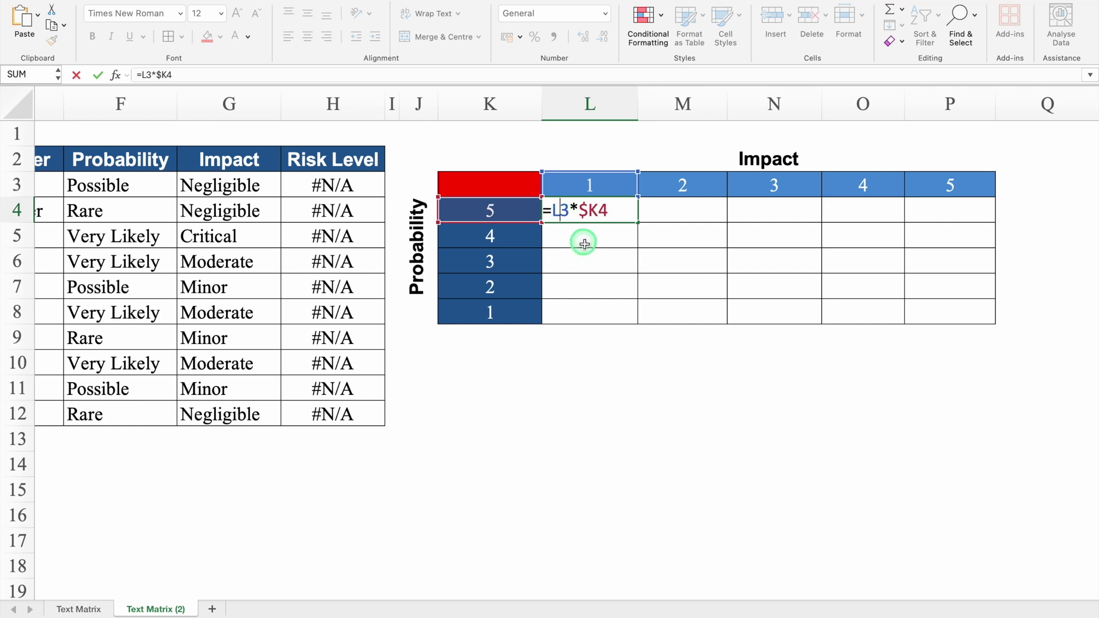
pyautogui.write('$')
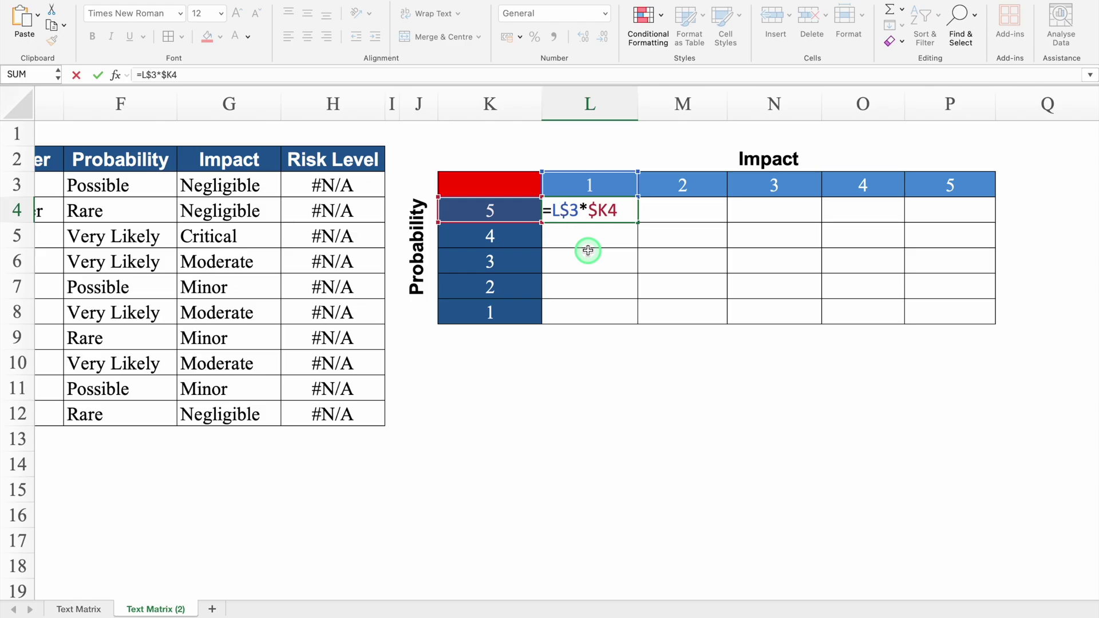
pyautogui.press('Return')
pyautogui.click(595, 213)
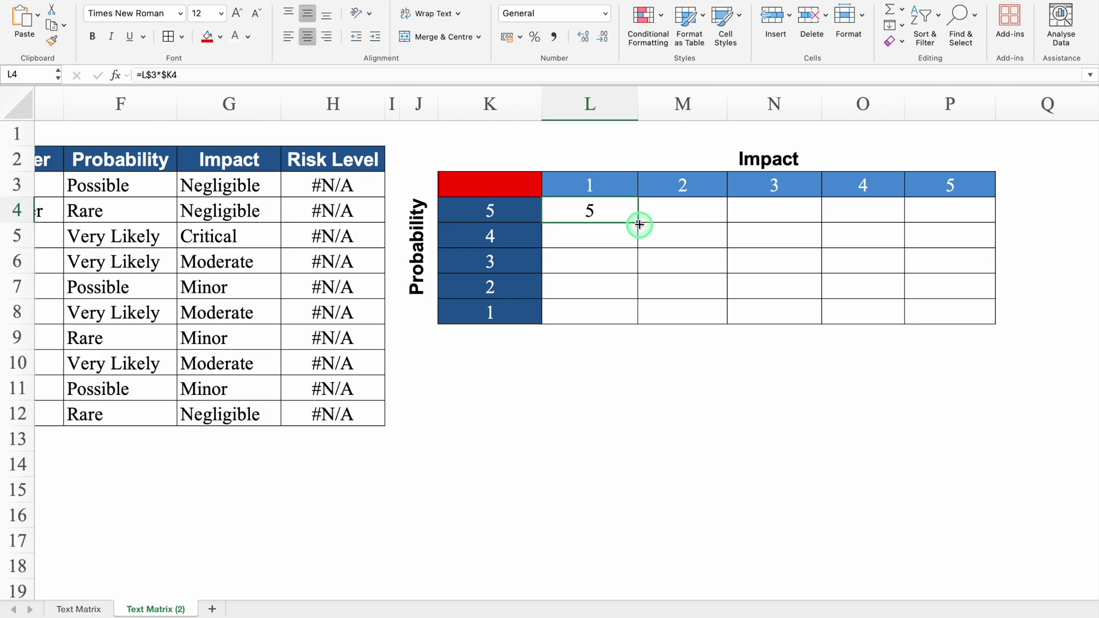
pyautogui.moveTo(638, 222); pyautogui.dragTo(963, 324)
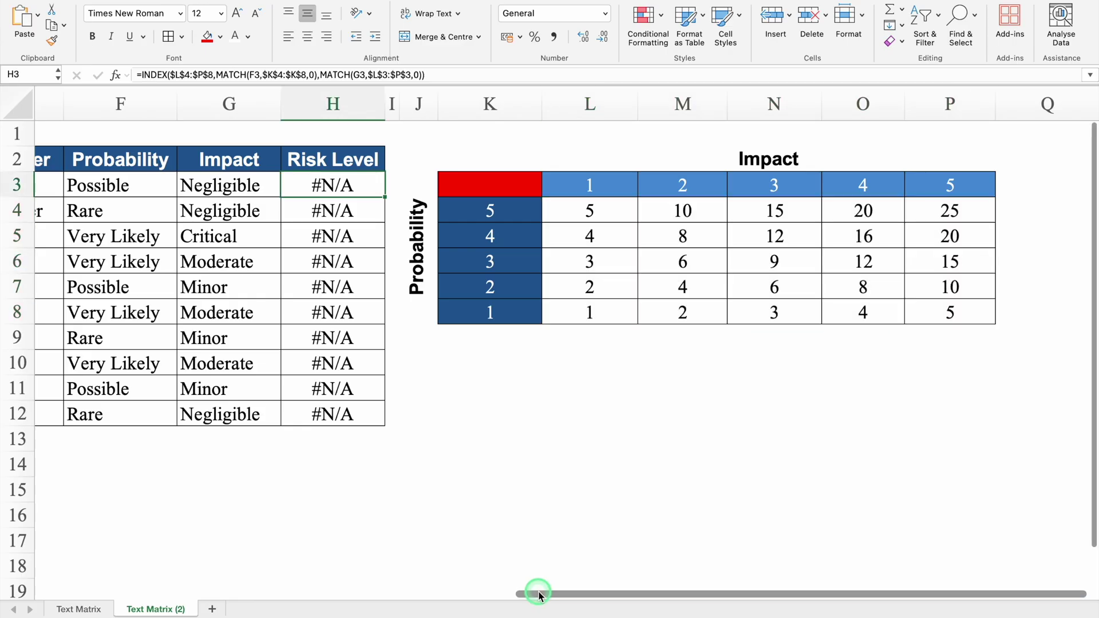
# Set the first risk's probability in F3 to 5 from its drop-down list and centre it.
pyautogui.moveTo(534, 593); pyautogui.dragTo(405, 594)
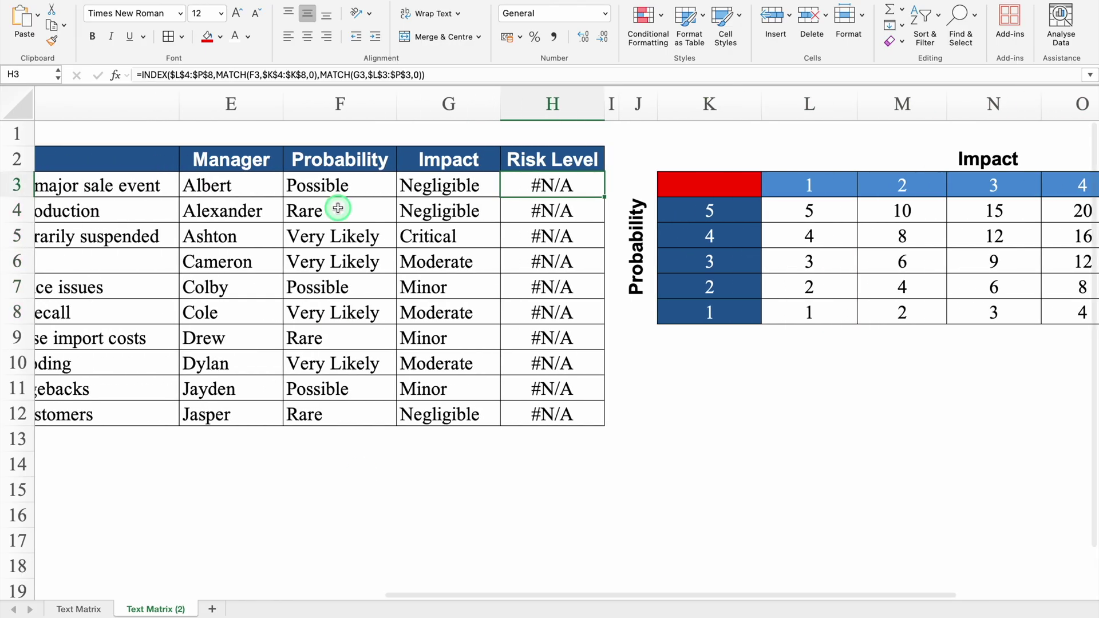
pyautogui.click(359, 182)
pyautogui.click(446, 182)
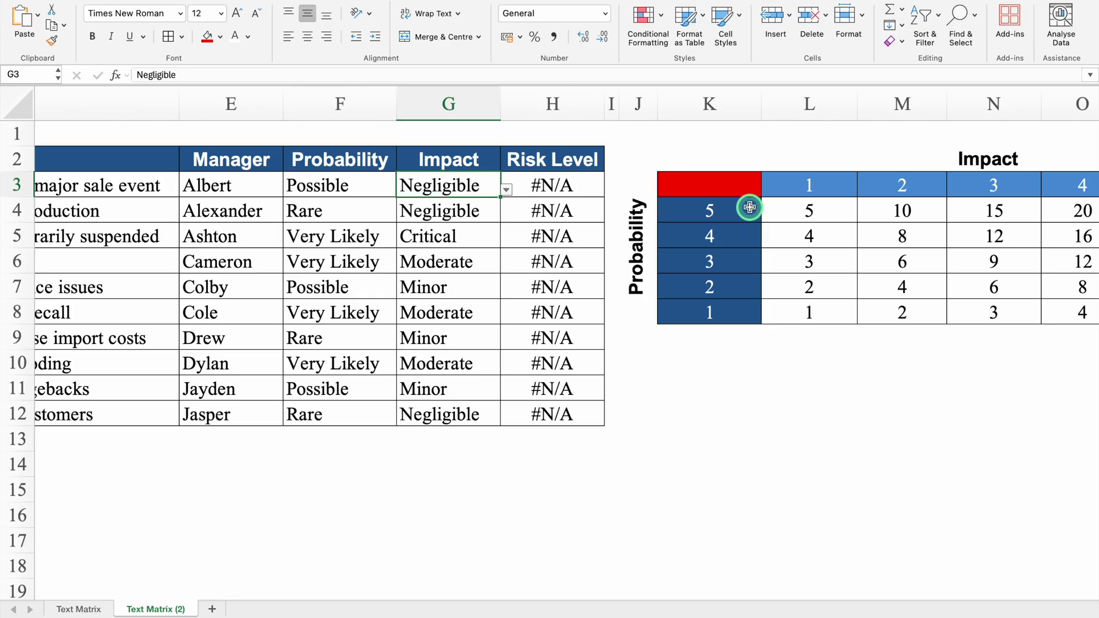
pyautogui.click(353, 186)
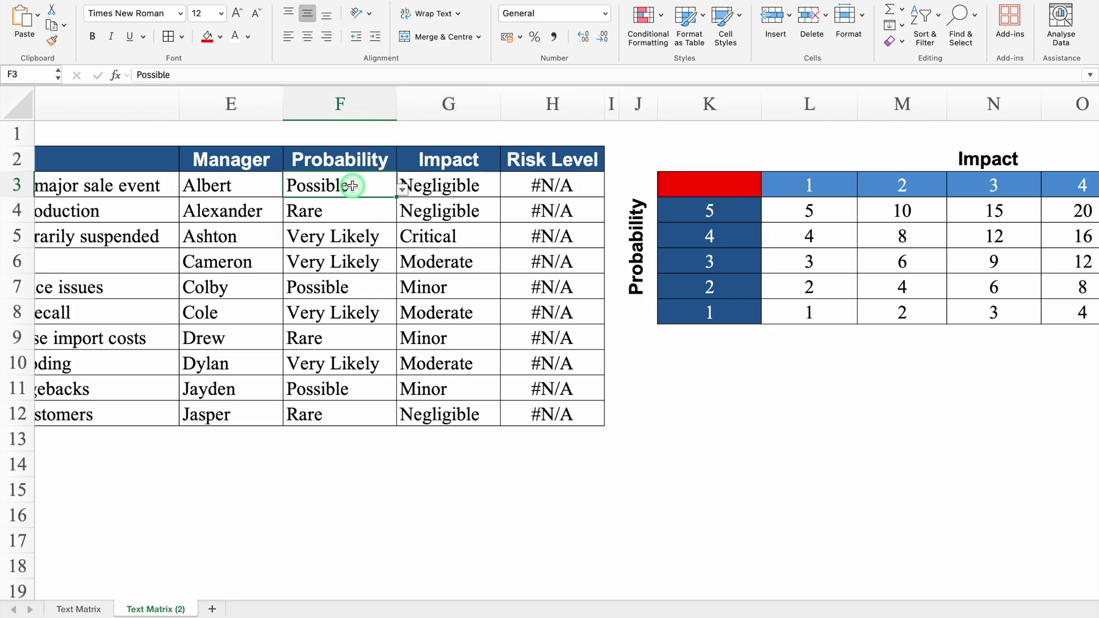
pyautogui.click(403, 188)
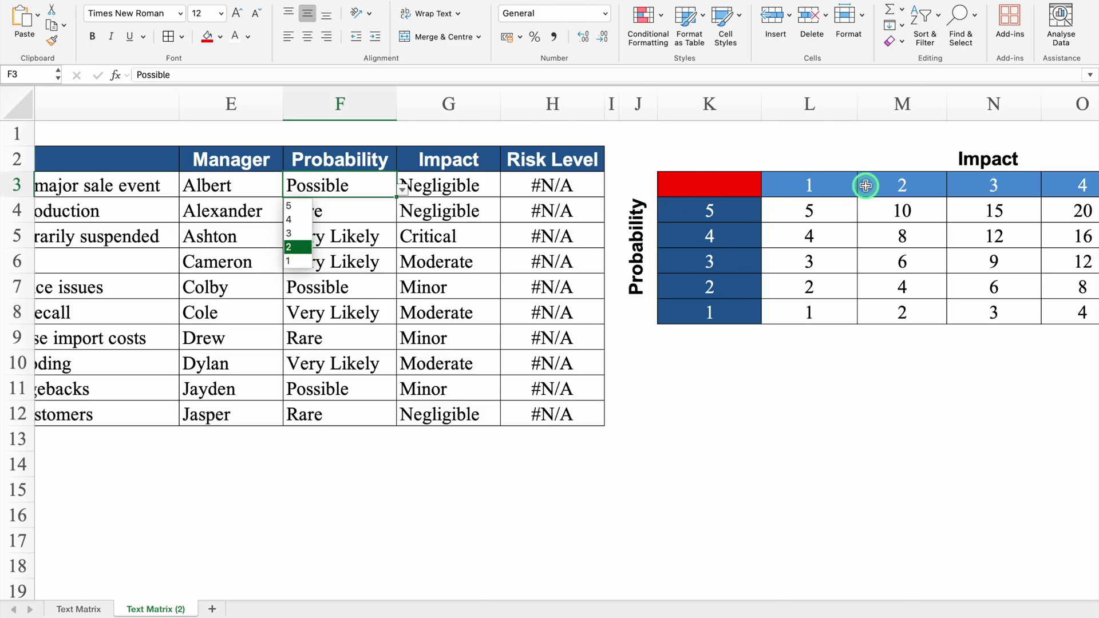
pyautogui.click(296, 207)
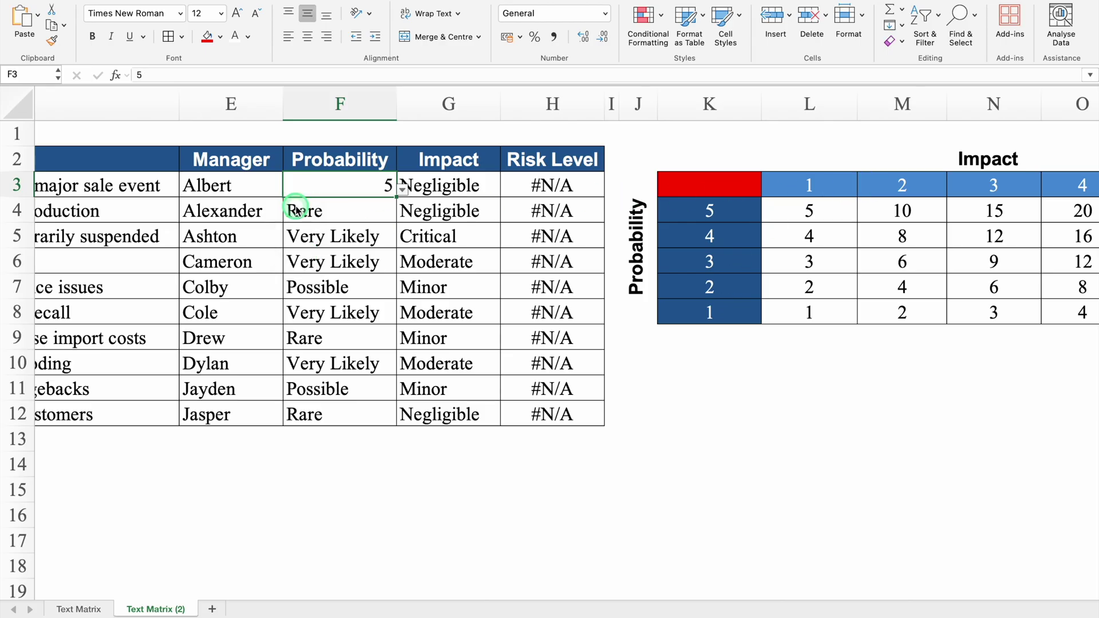
pyautogui.click(308, 37)
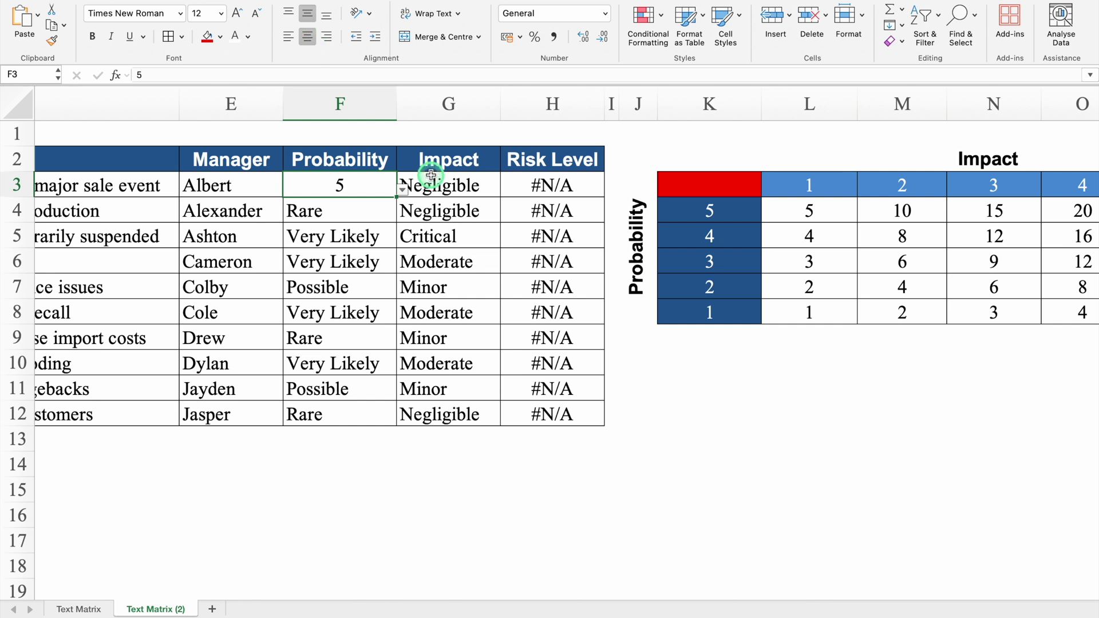
# Set the first risk's impact in G3 to 5 from its drop-down list and centre it.
pyautogui.click(455, 185)
pyautogui.click(507, 191)
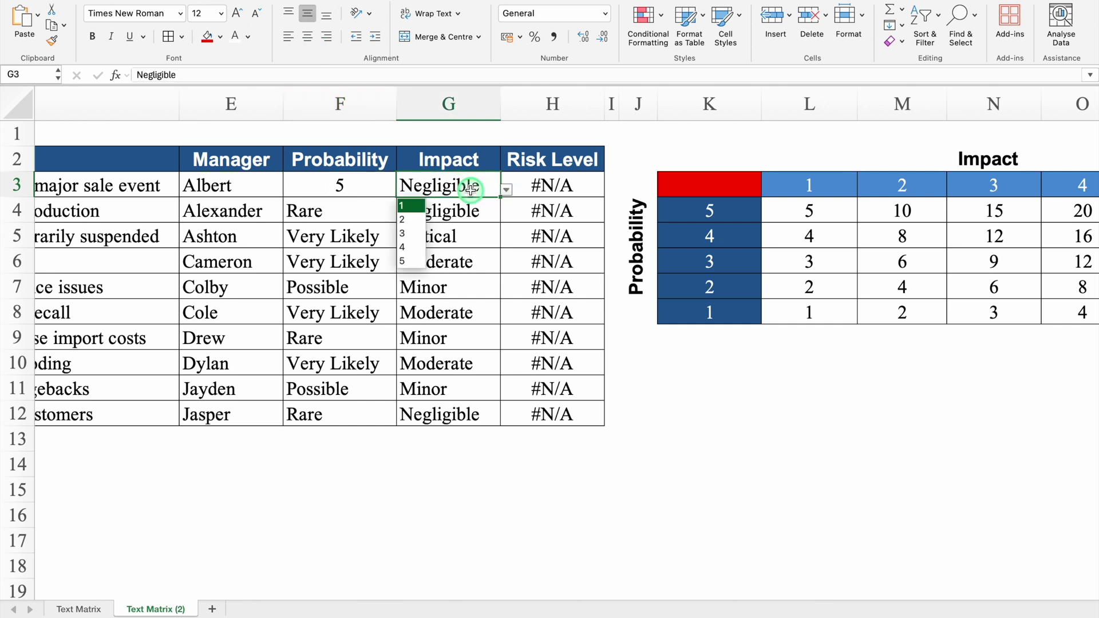
pyautogui.click(412, 262)
pyautogui.click(307, 37)
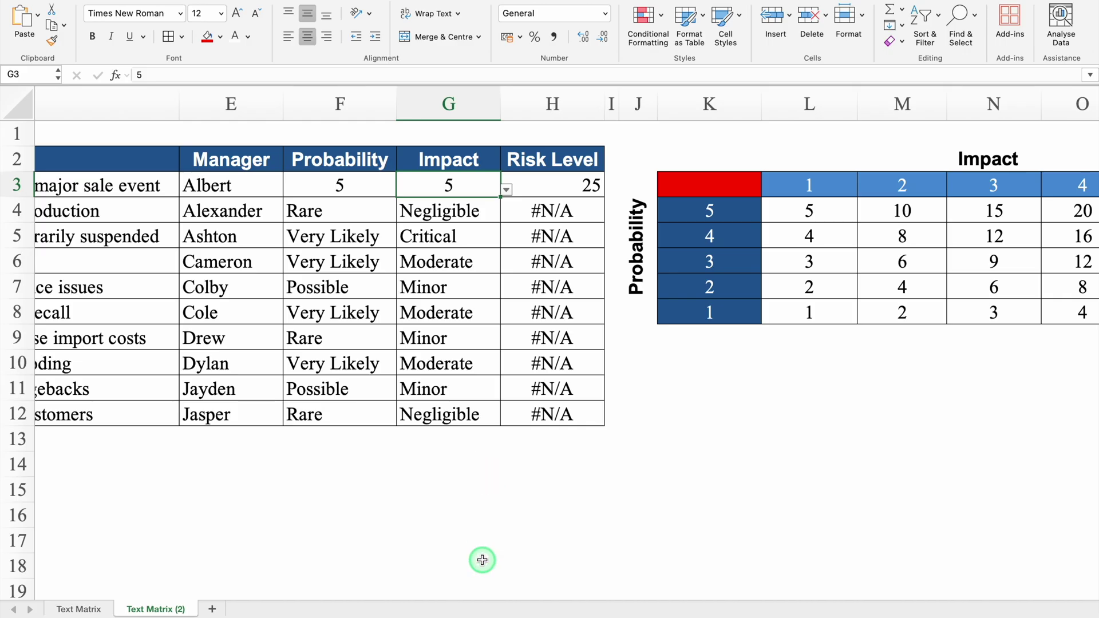
# Compare the register's numeric risk levels with the scored matrix and inspect the formula in H3.
pyautogui.moveTo(461, 589); pyautogui.dragTo(611, 589)
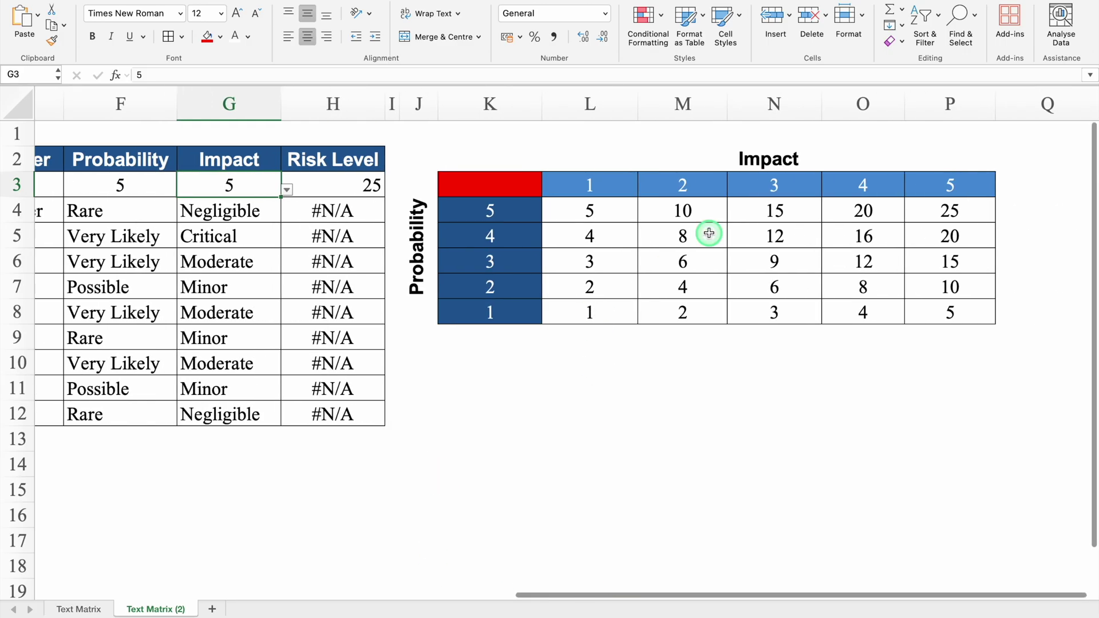
pyautogui.moveTo(715, 593); pyautogui.dragTo(575, 590)
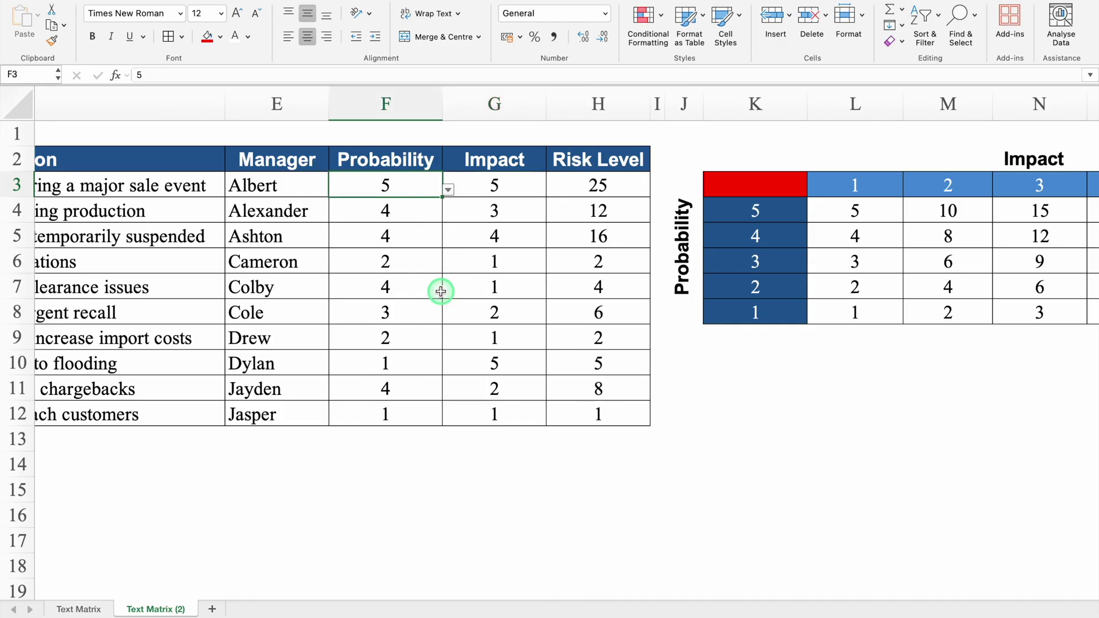
pyautogui.click(605, 186)
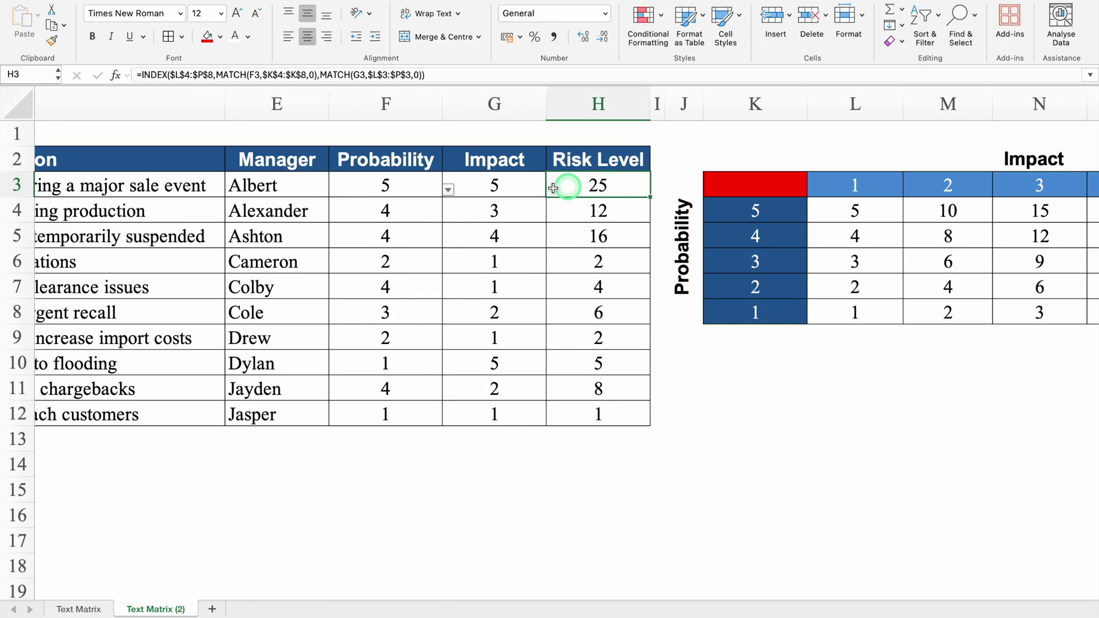
# Test the numeric risk level by switching the probability in F3 to 3 and back to 5.
pyautogui.click(438, 186)
pyautogui.click(449, 189)
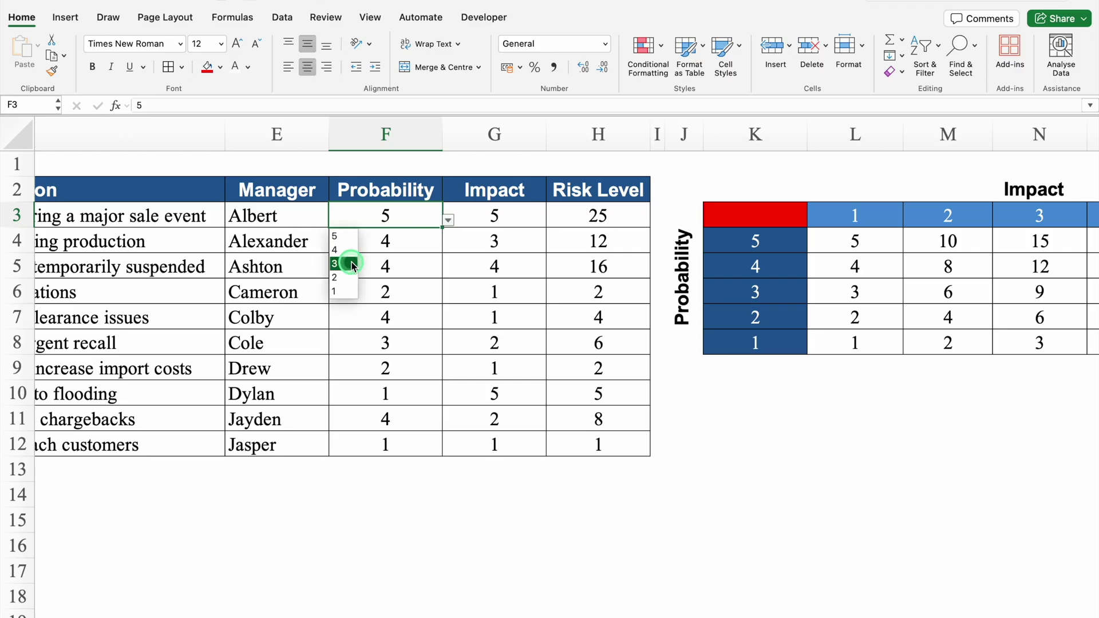
pyautogui.click(351, 263)
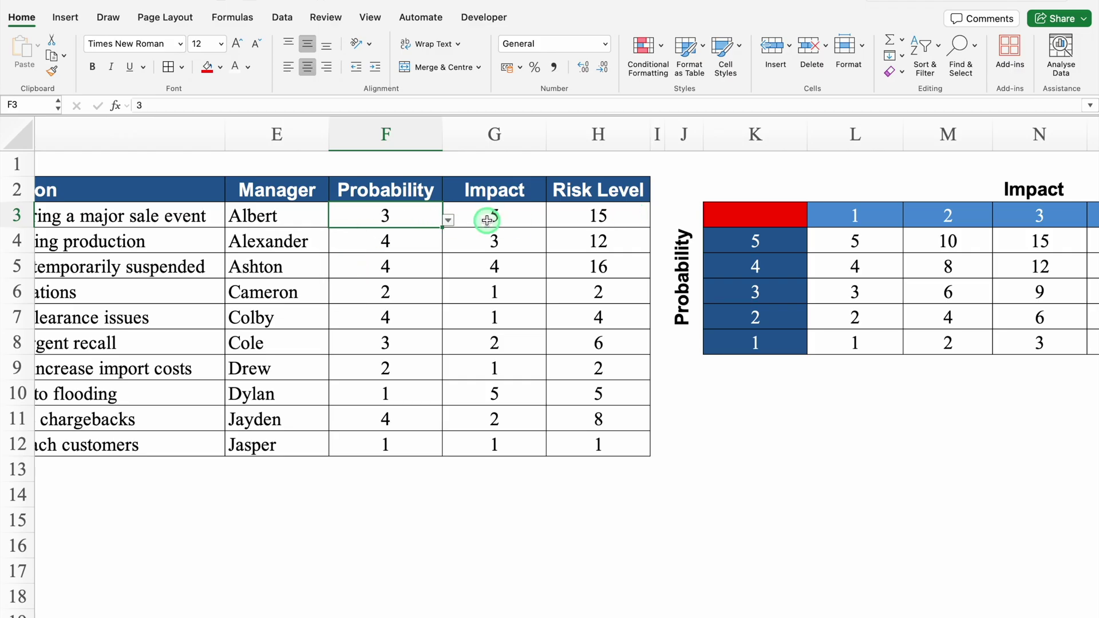
pyautogui.click(448, 220)
pyautogui.click(351, 239)
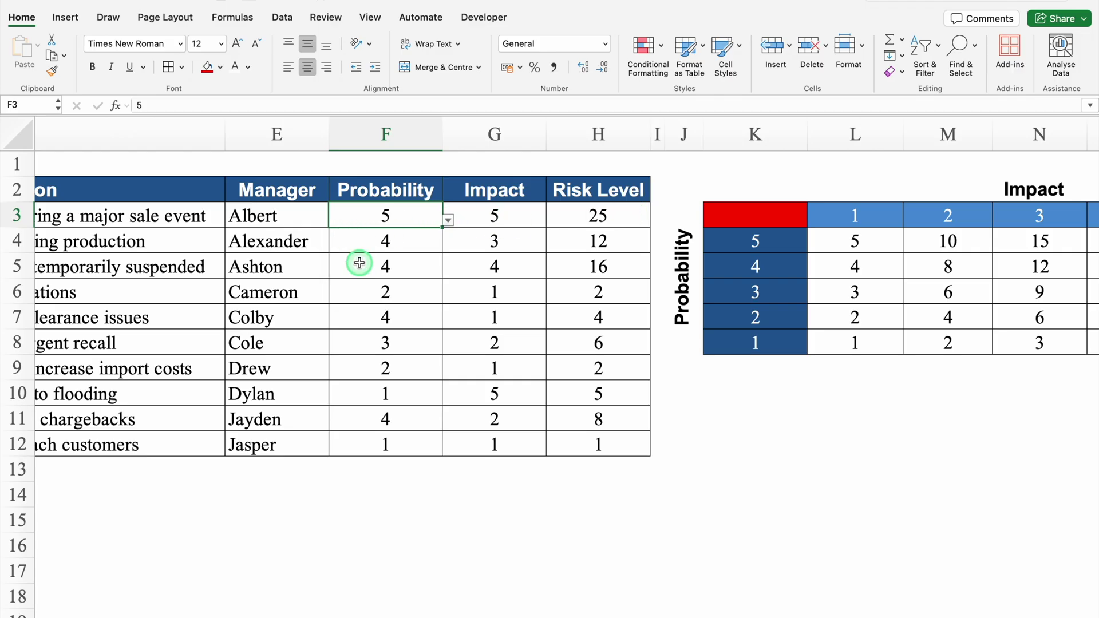
# Review the numeric matrix on the copied sheet, and return to the Text Matrix sheet to view its colour-coded matrix.
pyautogui.hscroll(5, 567, 316)
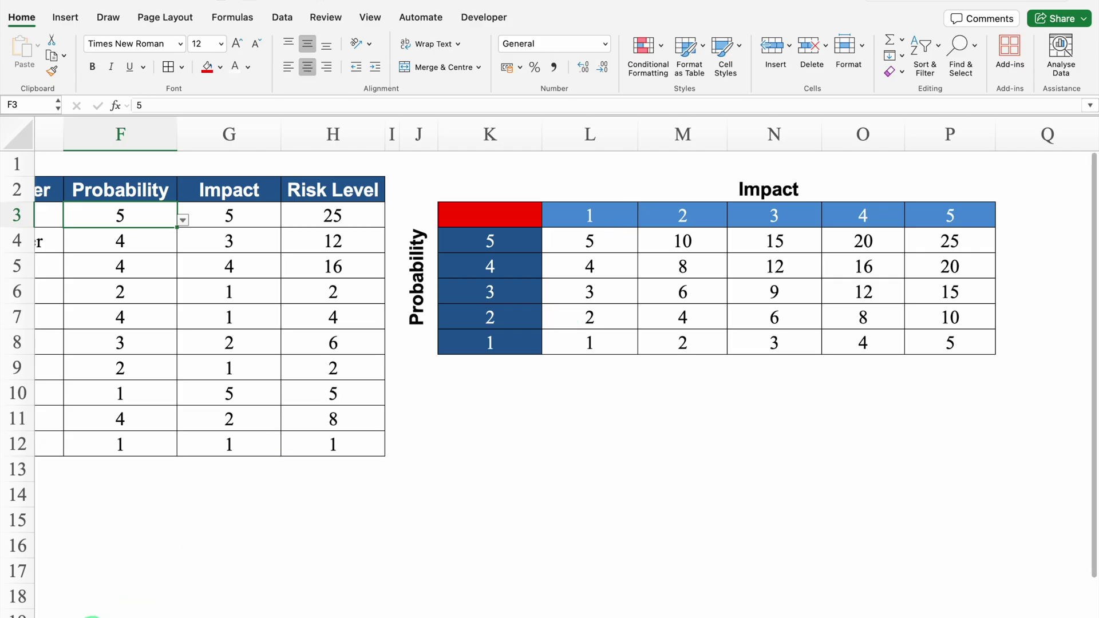
pyautogui.click(97, 617)
pyautogui.hscroll(5, 572, 615)
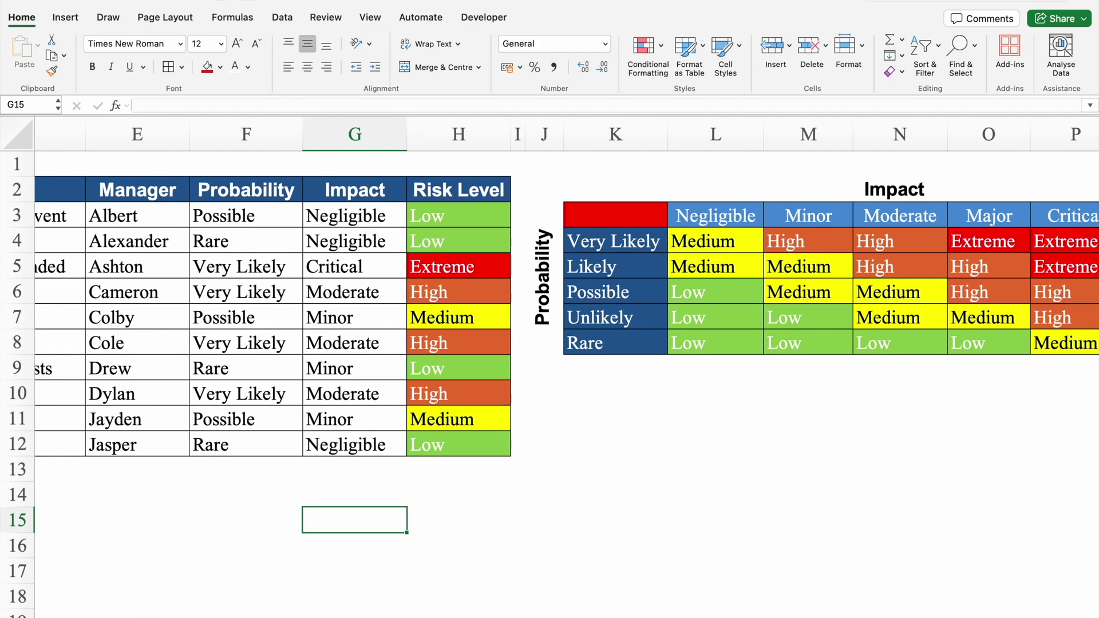
# Rename the copied sheet "Text Matrix (2)" as "Numerical Matrix".
pyautogui.click(174, 617)
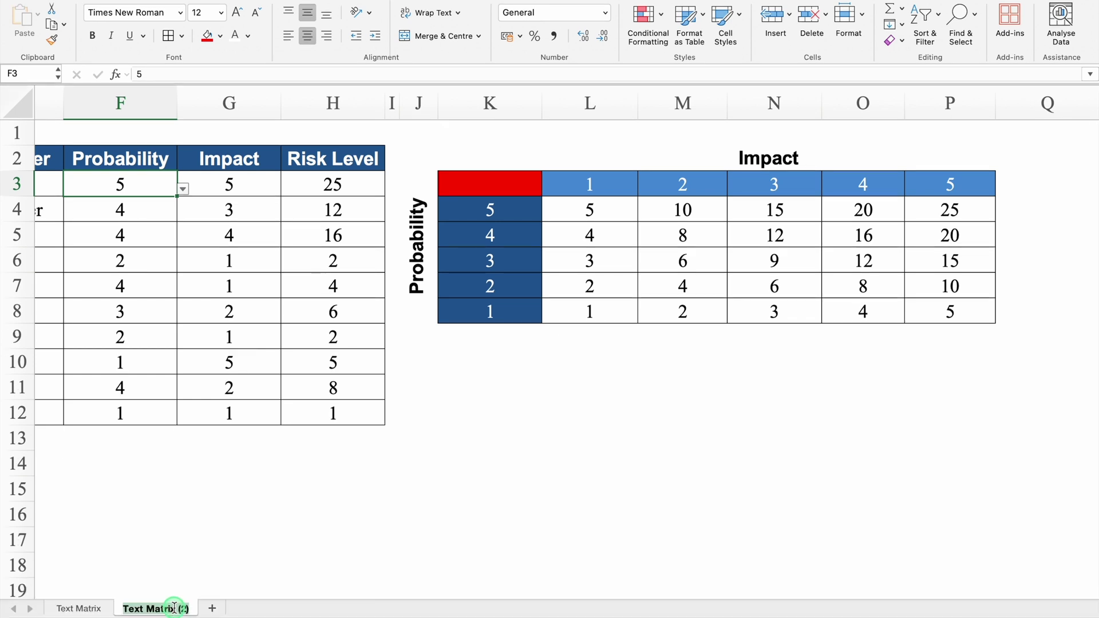
pyautogui.write('Text Matrix')
pyautogui.doubleClick(116, 611)
pyautogui.write('Numerical')
pyautogui.press('Return')
# Insert a 3-D bubble chart from the register's Probability and Impact columns, F2:G12.
pyautogui.moveTo(498, 593); pyautogui.dragTo(3, 585)
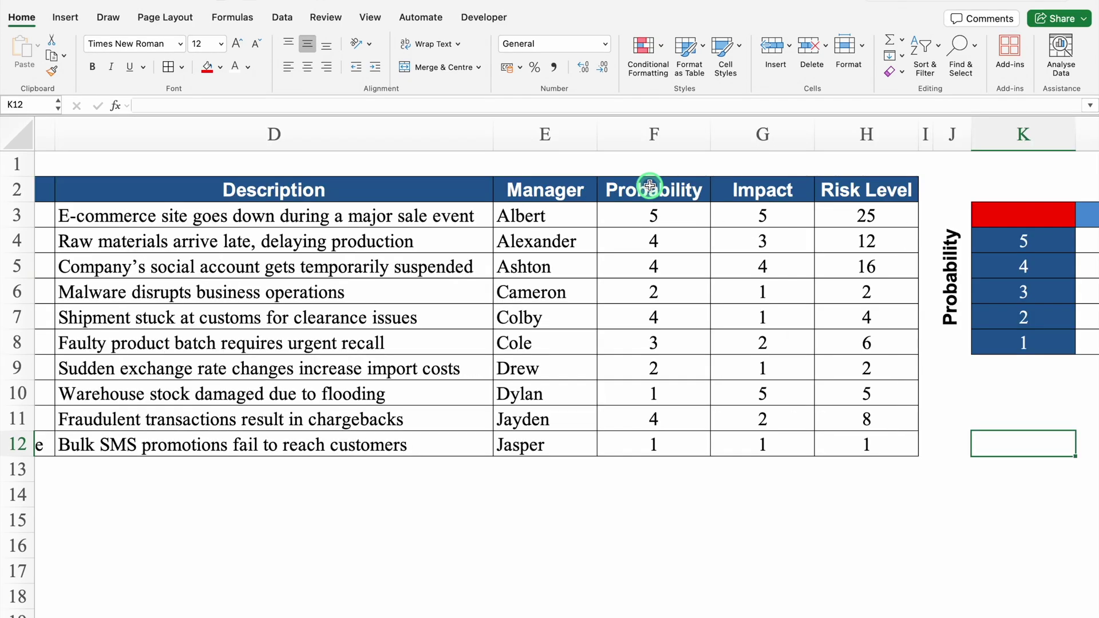
pyautogui.moveTo(649, 186); pyautogui.dragTo(760, 447)
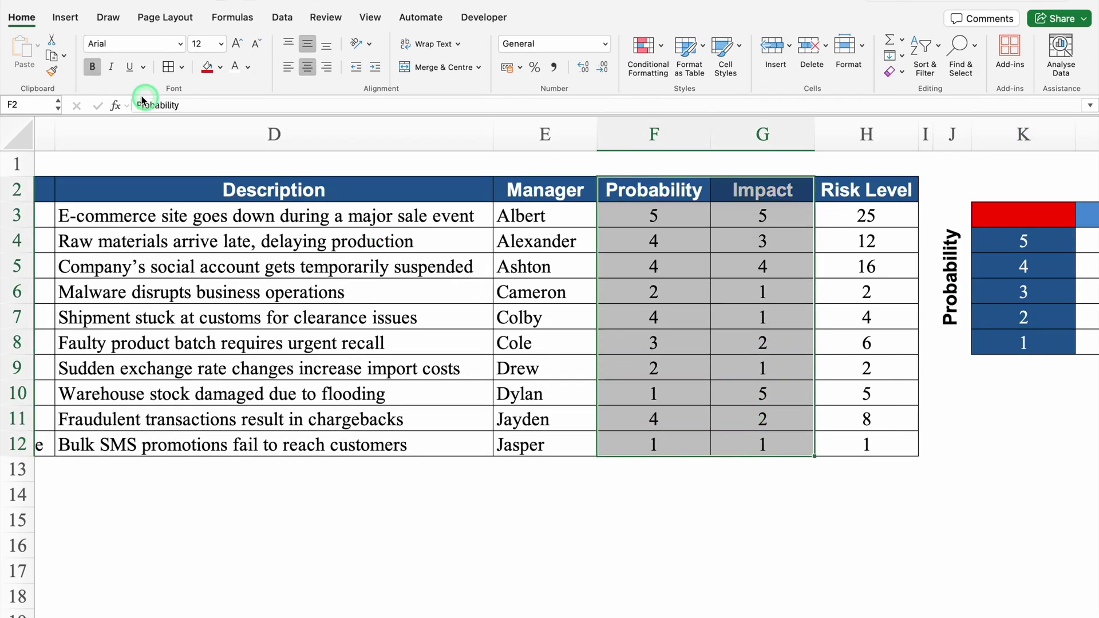
pyautogui.click(67, 18)
pyautogui.click(490, 72)
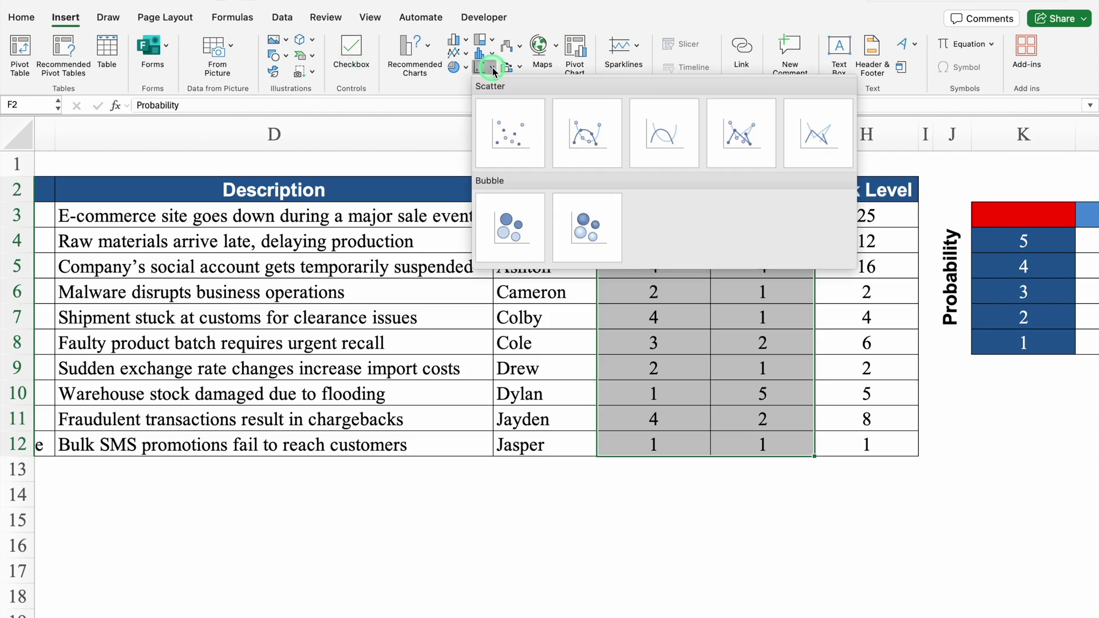
pyautogui.click(585, 225)
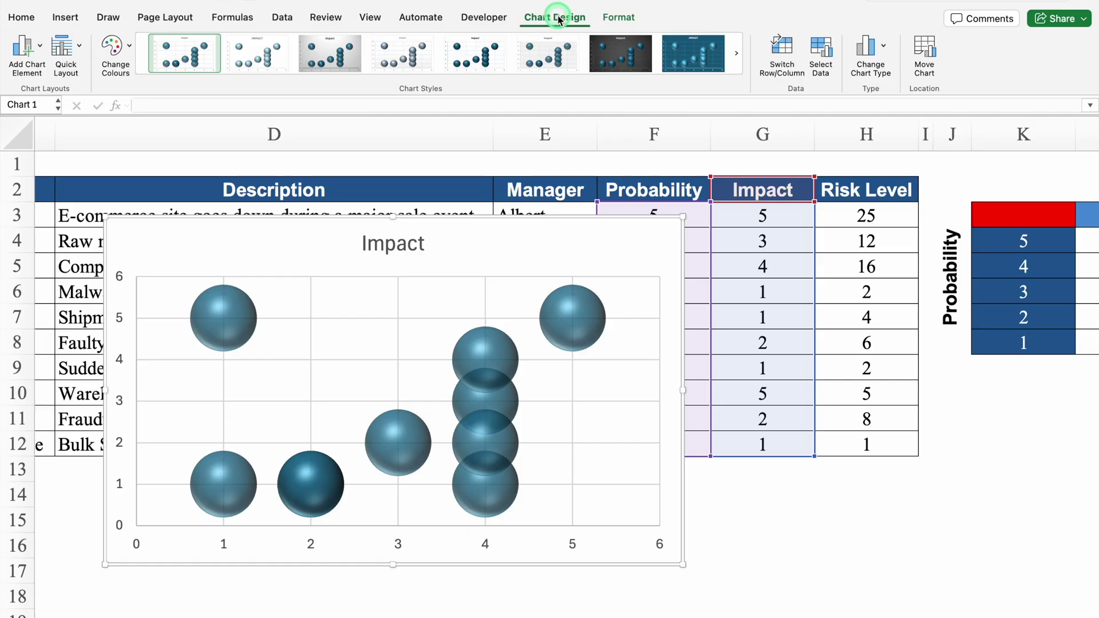
# Give the bubble chart the grey-gradient style and a quick layout with axis titles, horizontal gridlines and a legend on the right.
pyautogui.click(432, 76)
pyautogui.click(439, 80)
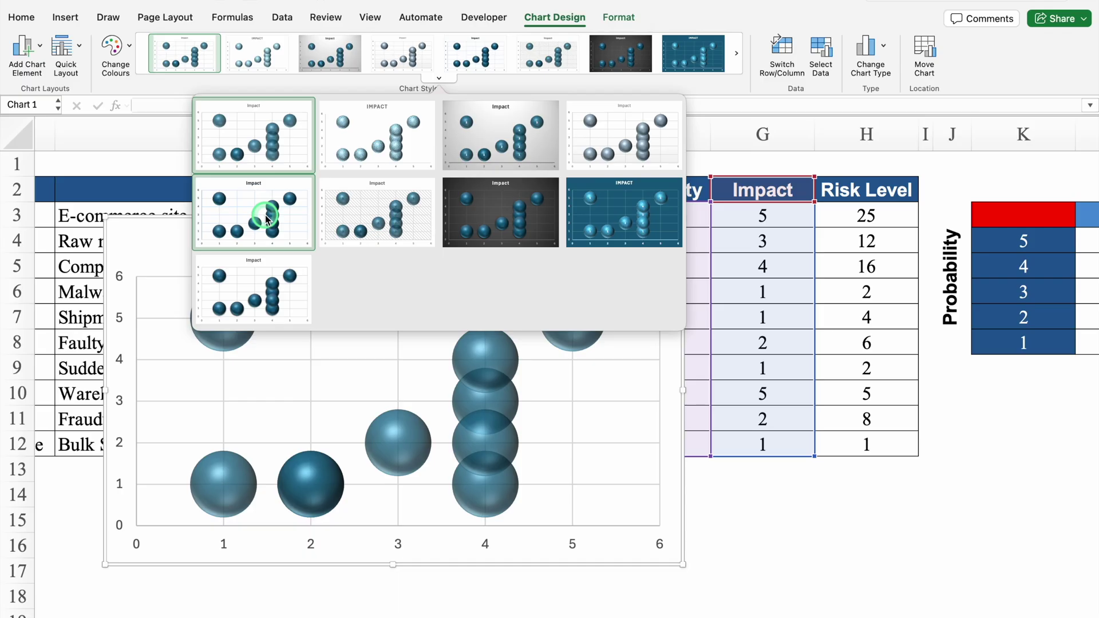
pyautogui.click(476, 143)
pyautogui.moveTo(479, 225); pyautogui.dragTo(474, 165)
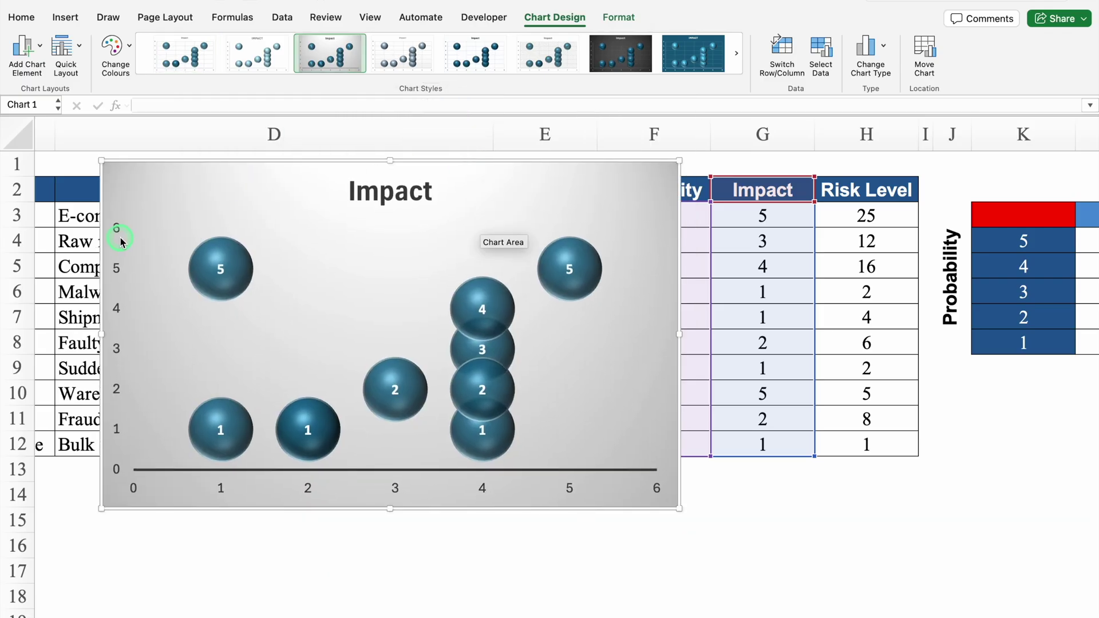
pyautogui.click(79, 50)
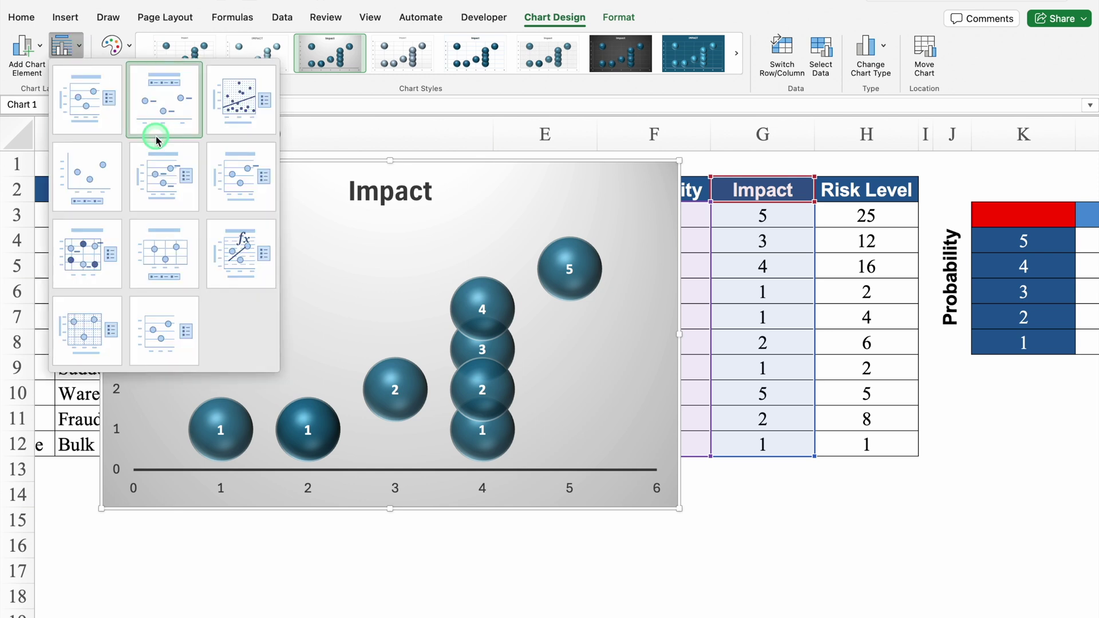
pyautogui.click(249, 189)
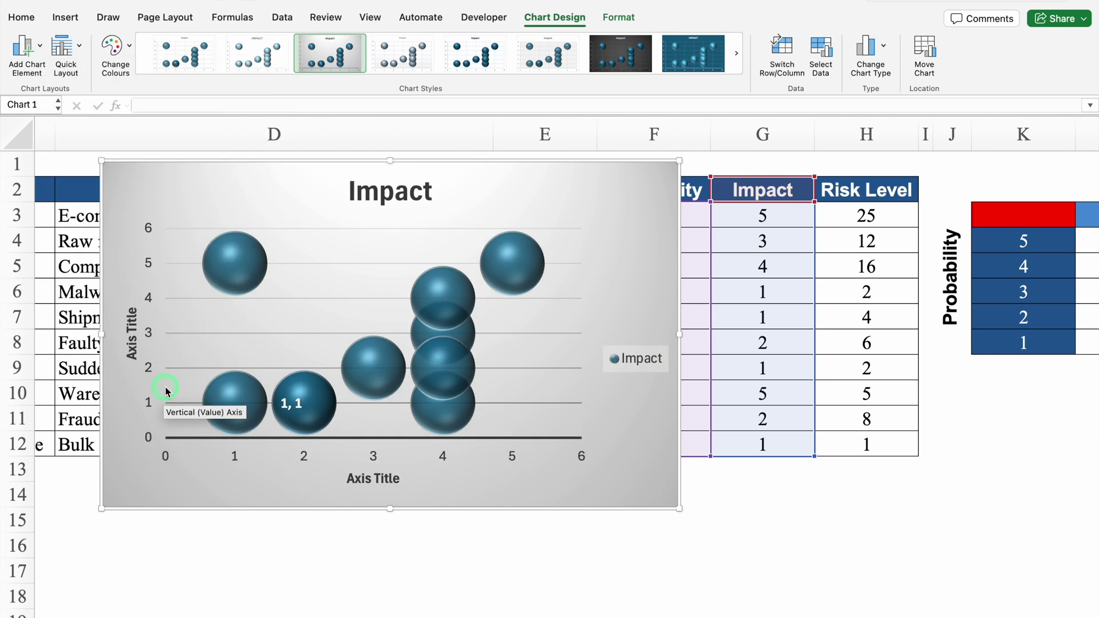
# Set the chart's vertical axis bounds to minimum 1 and maximum 5, with a major unit of 1.
pyautogui.click(151, 241)
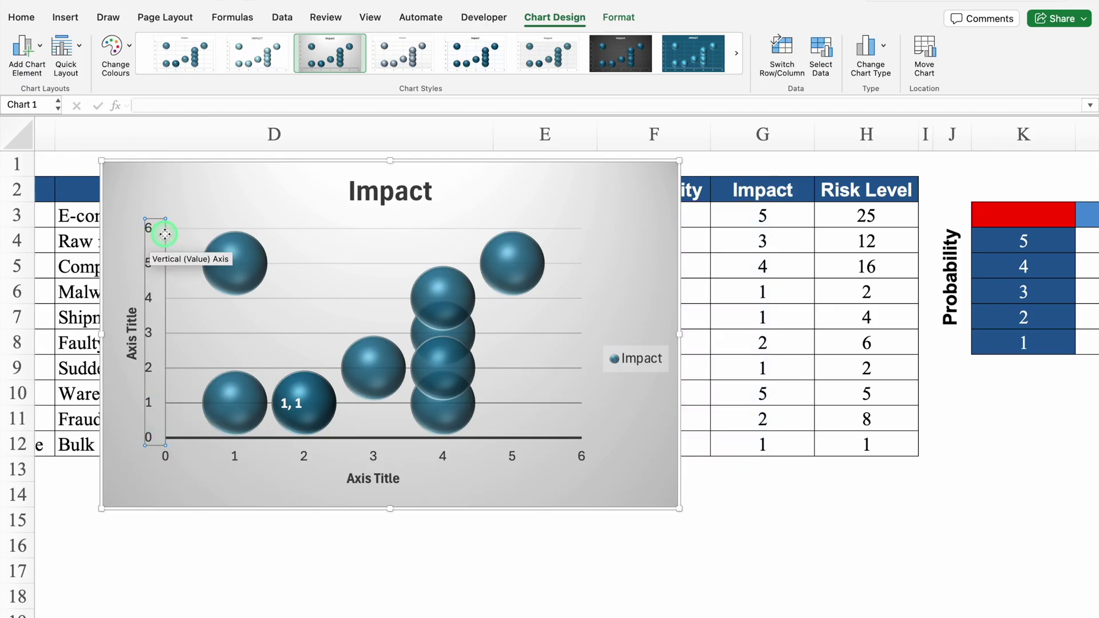
pyautogui.rightClick(165, 237)
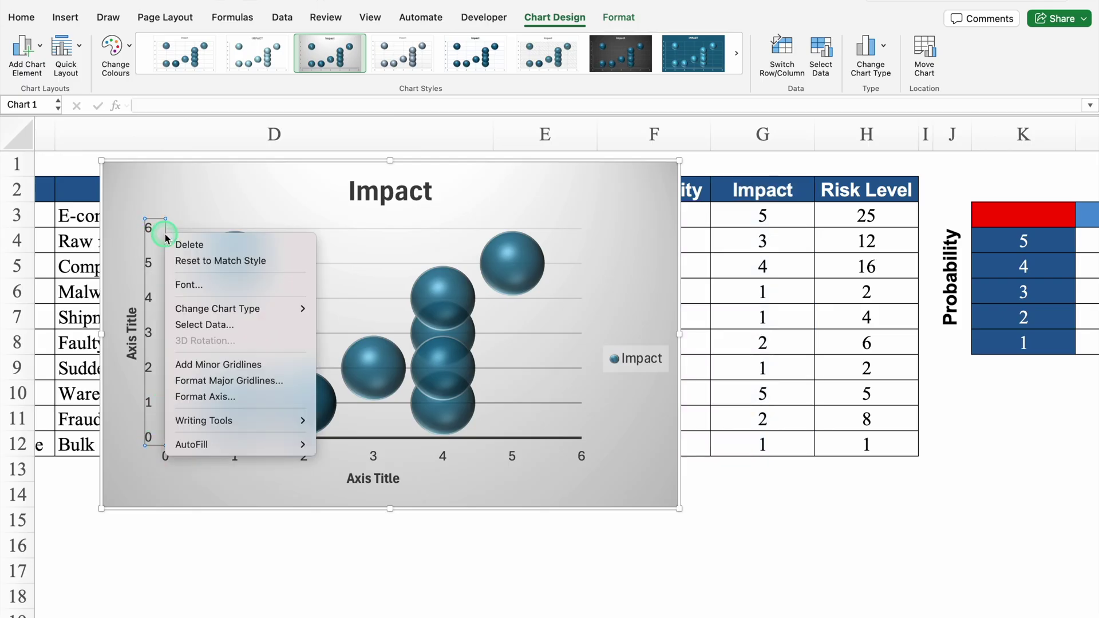
pyautogui.click(212, 397)
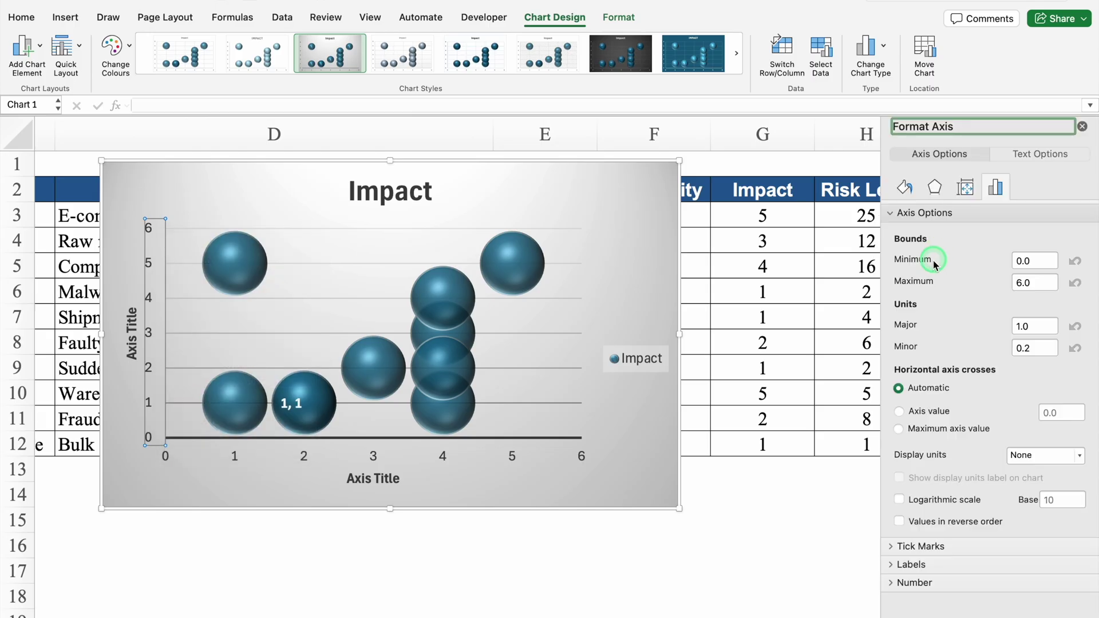
pyautogui.click(1033, 261)
pyautogui.click(1031, 261)
pyautogui.write('1')
pyautogui.click(1010, 283)
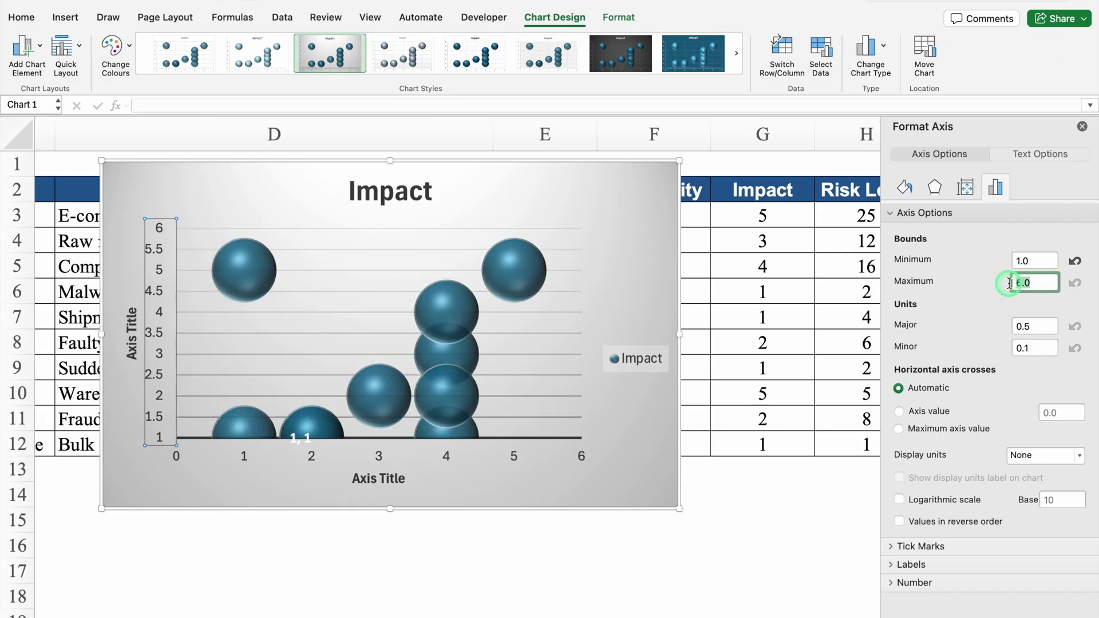
pyautogui.write('5')
pyautogui.click(1009, 326)
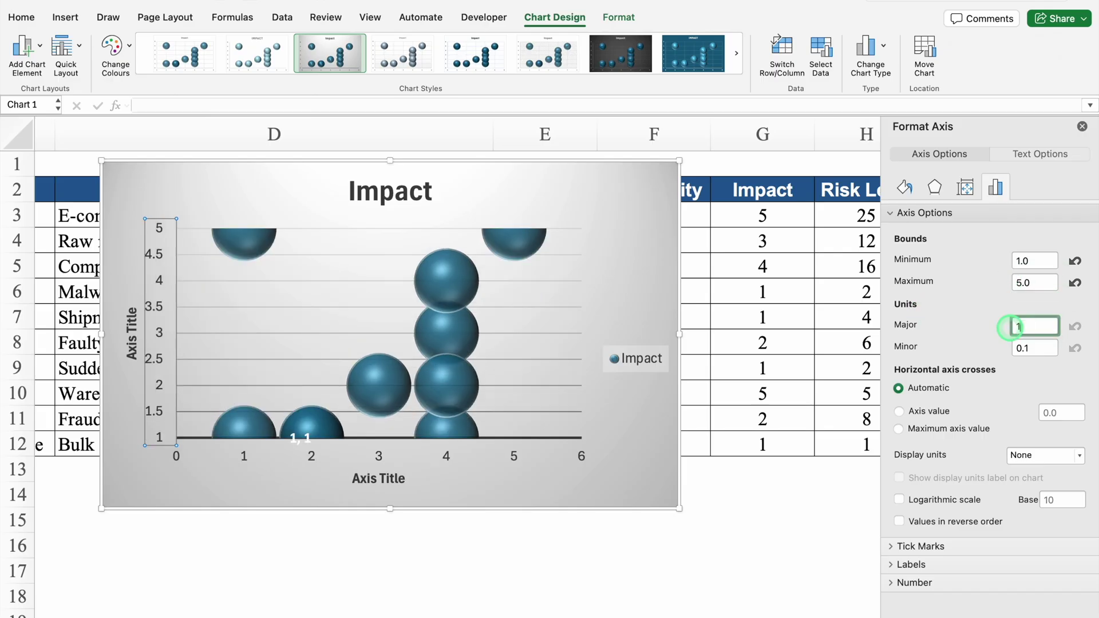
pyautogui.write('1')
pyautogui.click(1041, 348)
pyautogui.click(1082, 126)
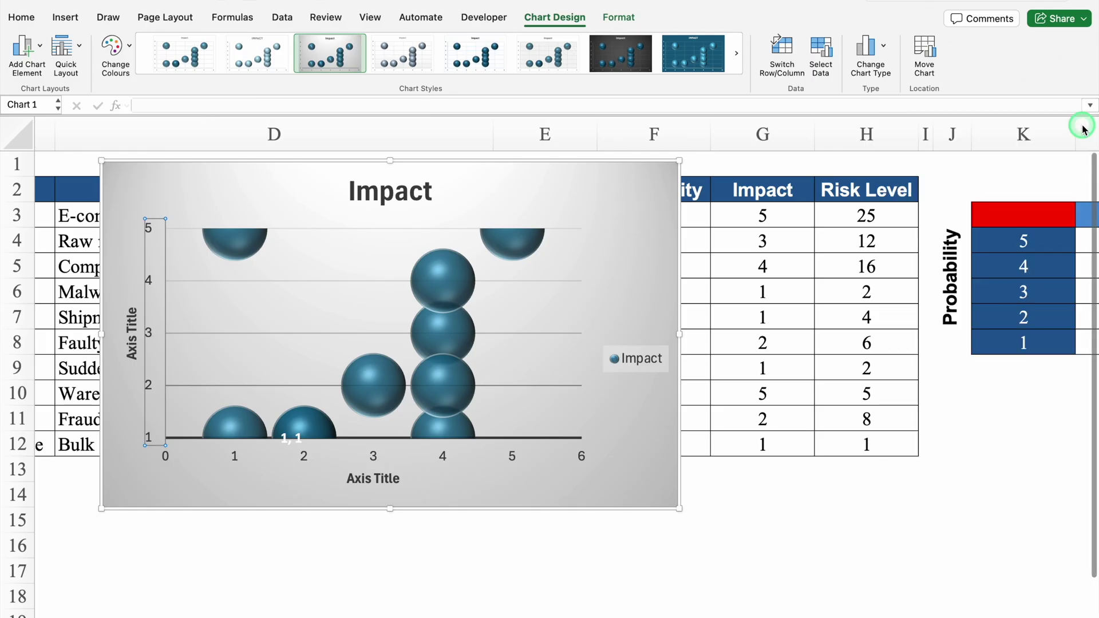
# Set the chart's horizontal axis bounds to minimum 1 and maximum 5, with a major unit of 1.
pyautogui.click(299, 454)
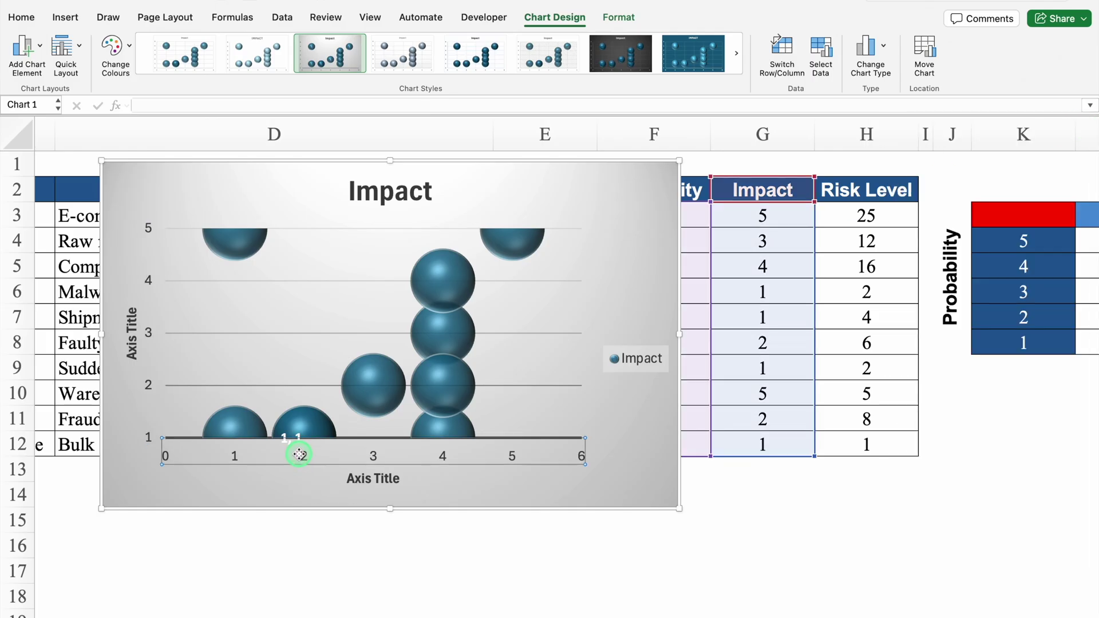
pyautogui.rightClick(506, 466)
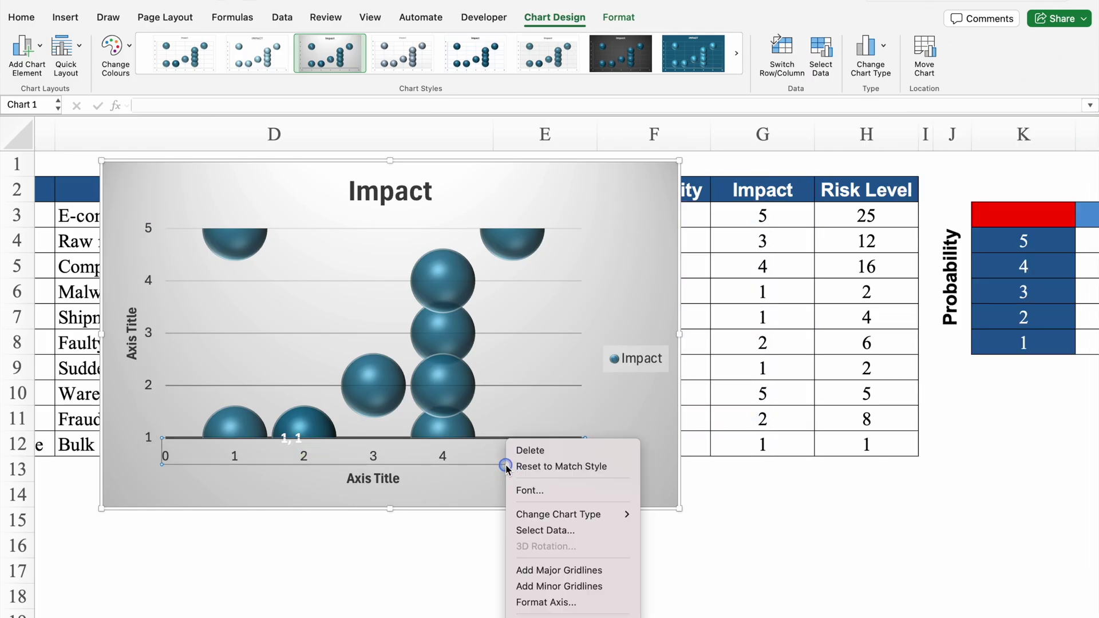
pyautogui.click(554, 601)
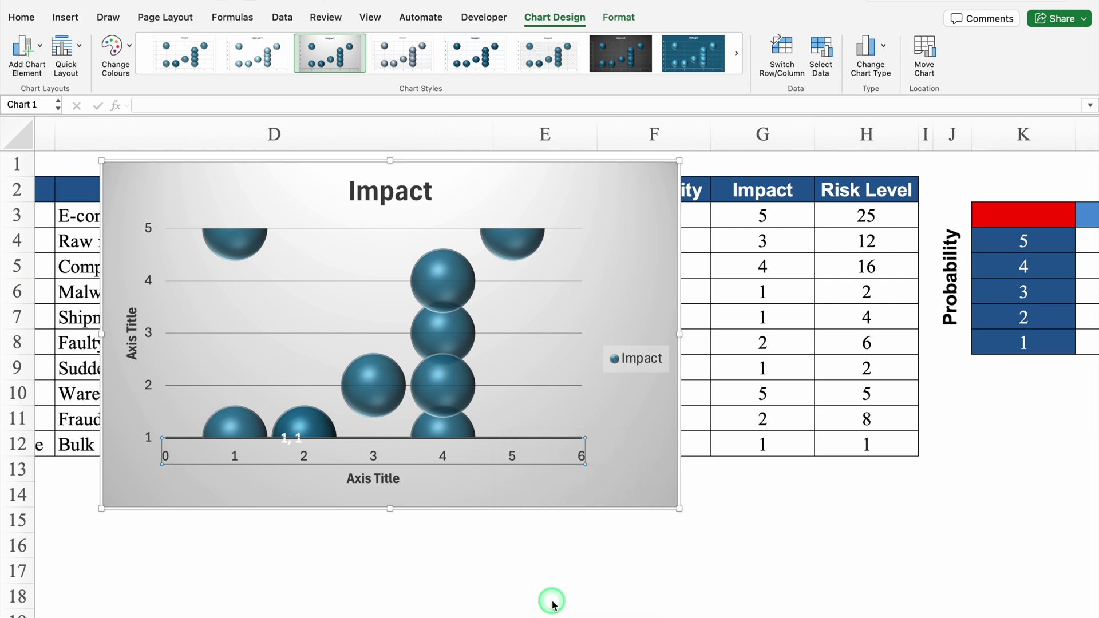
pyautogui.click(1007, 260)
pyautogui.write('1')
pyautogui.click(1033, 282)
pyautogui.moveTo(1038, 282); pyautogui.dragTo(1011, 282)
pyautogui.click(1047, 334)
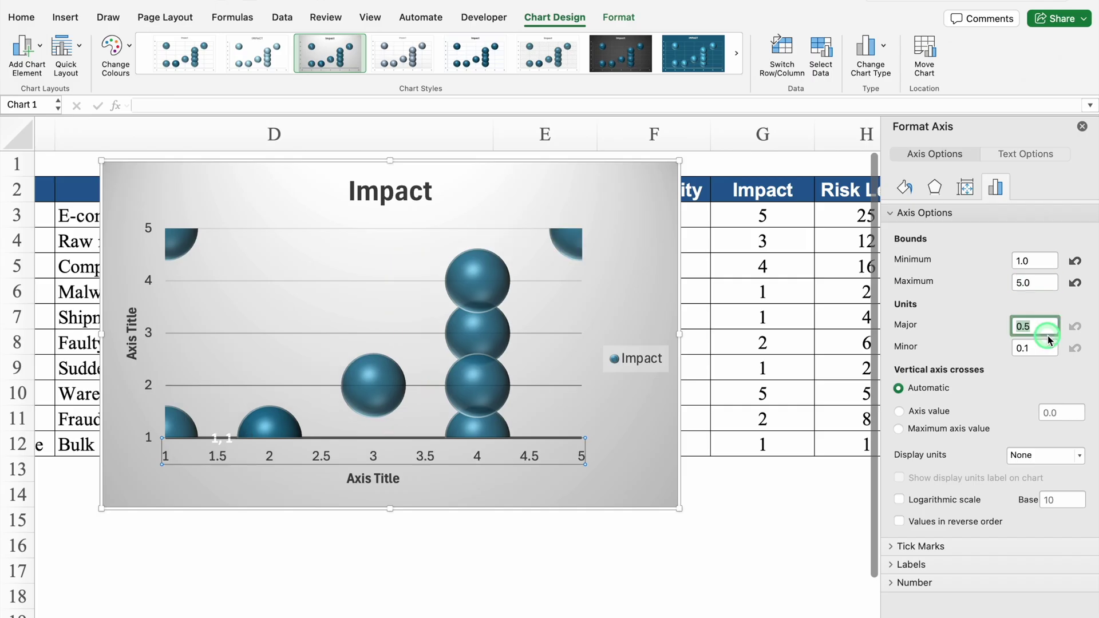
pyautogui.press('Tab')
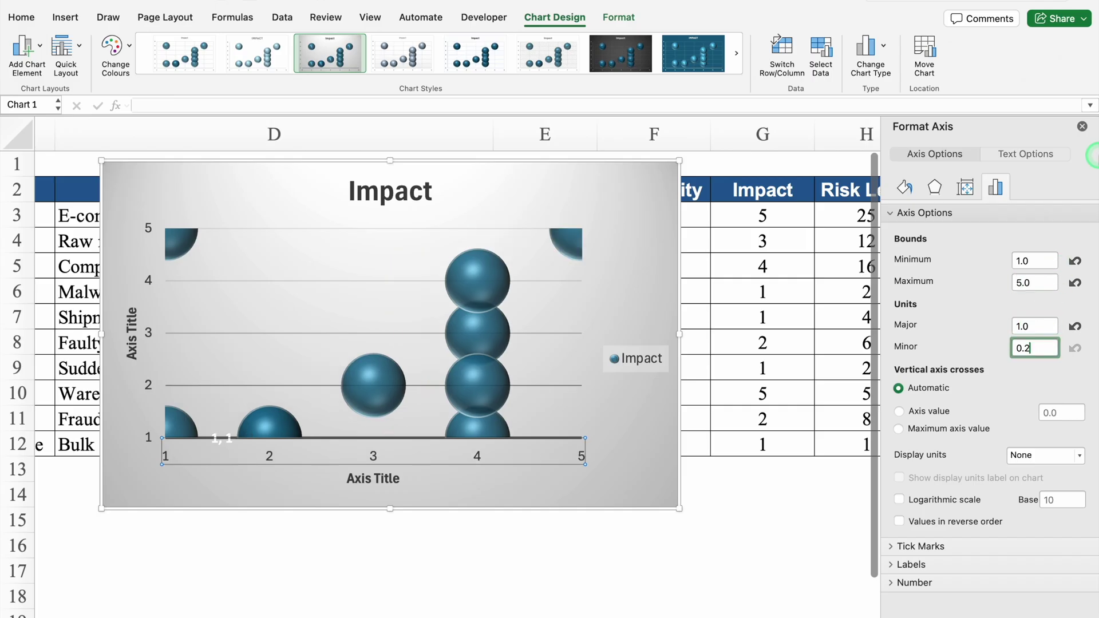
pyautogui.click(1081, 125)
# Delete the Impact legend and the horizontal gridlines from the bubble chart.
pyautogui.click(652, 371)
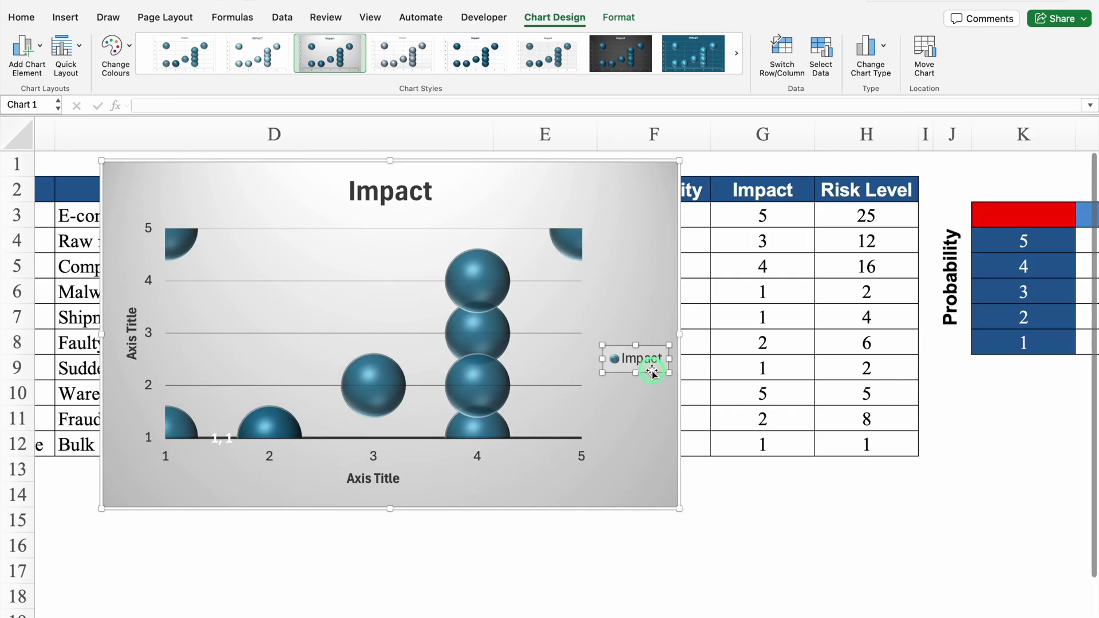
pyautogui.press('Delete')
pyautogui.click(377, 282)
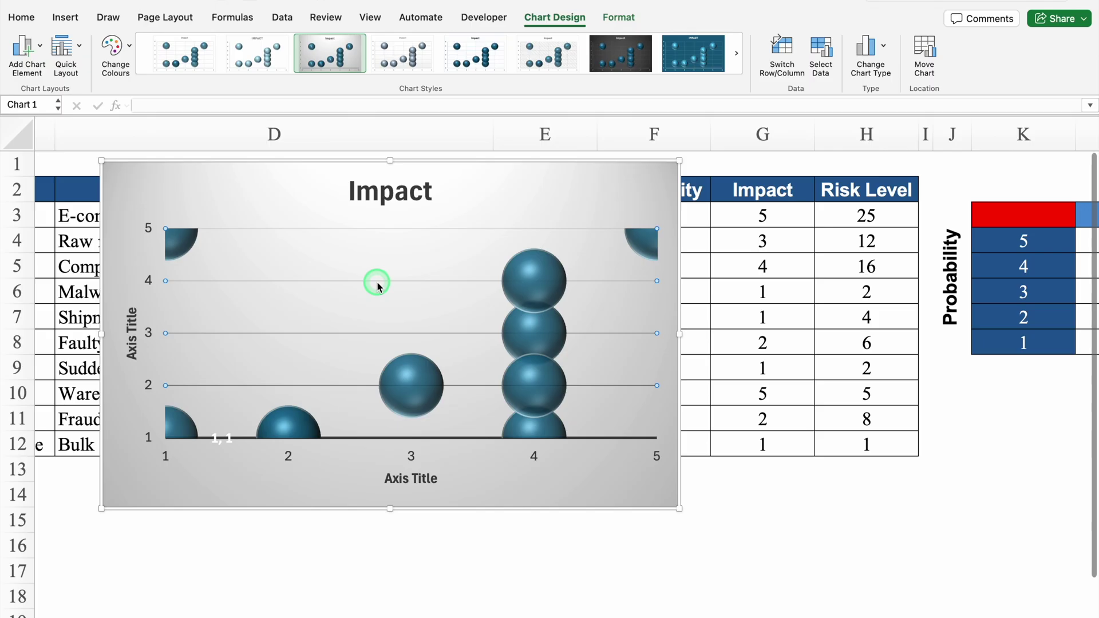
# Fill the chart's plot area with a linear gradient at 0° running from green through yellow and orange to red.
pyautogui.click(363, 281)
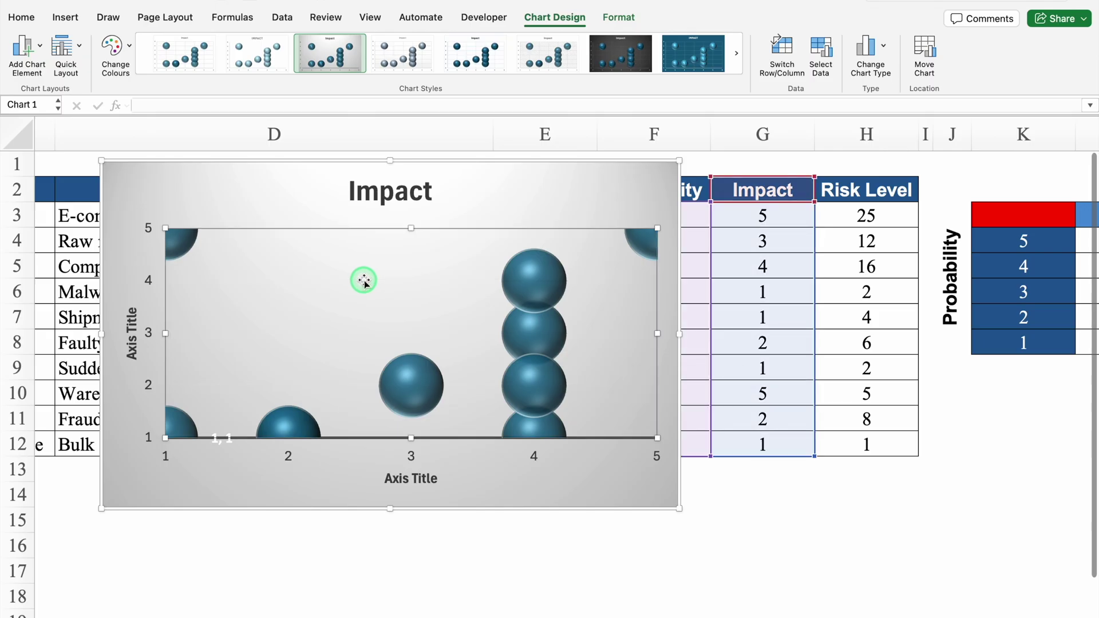
pyautogui.click(623, 18)
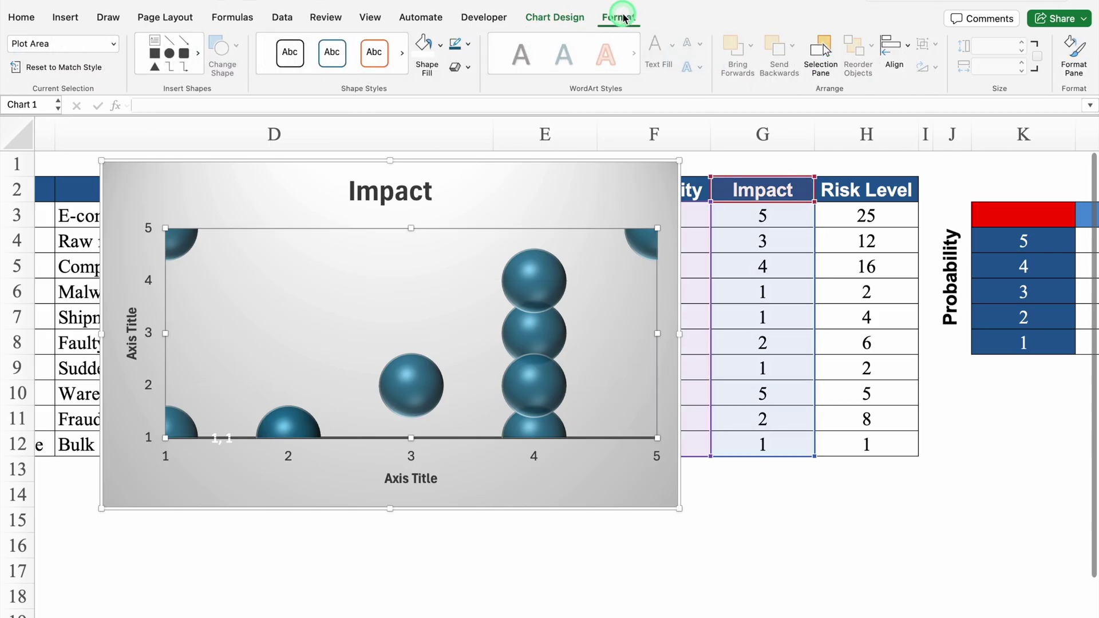
pyautogui.click(440, 45)
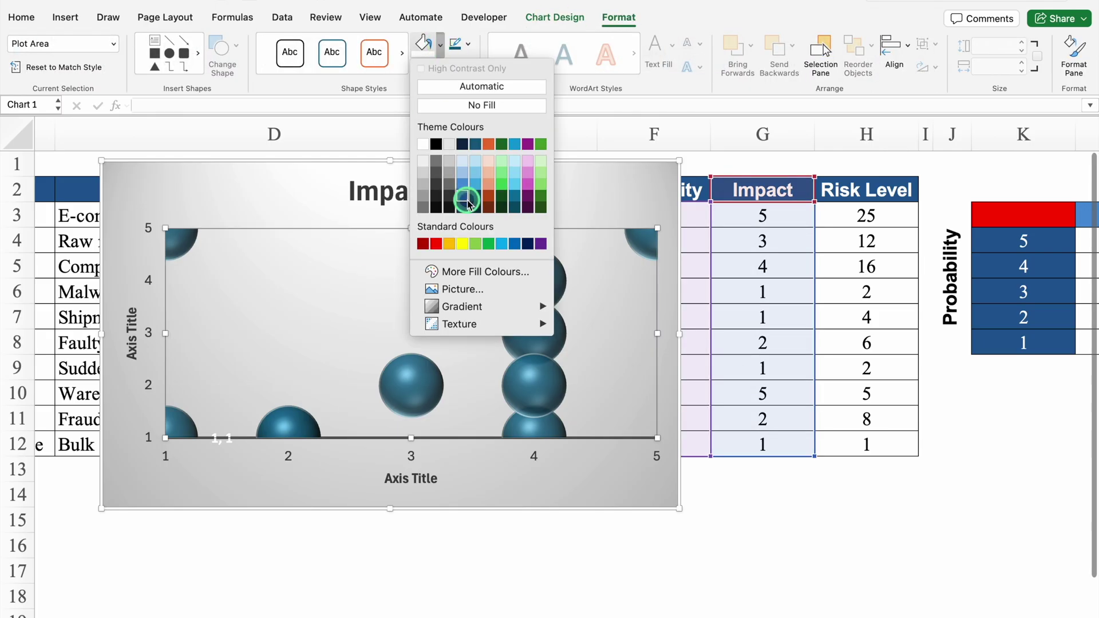
pyautogui.click(486, 308)
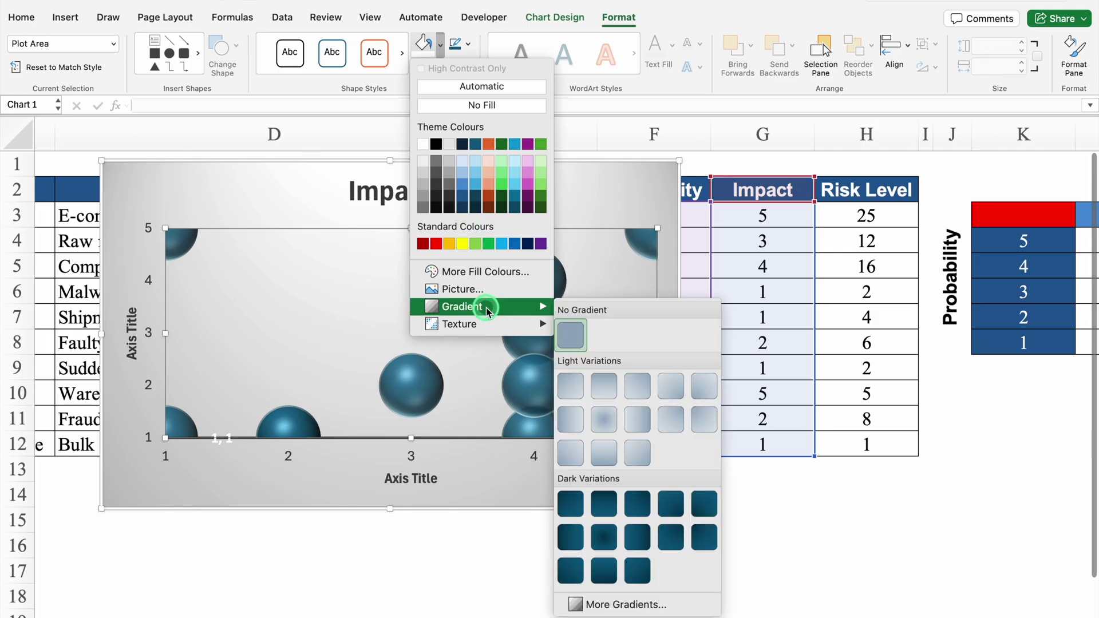
pyautogui.click(637, 605)
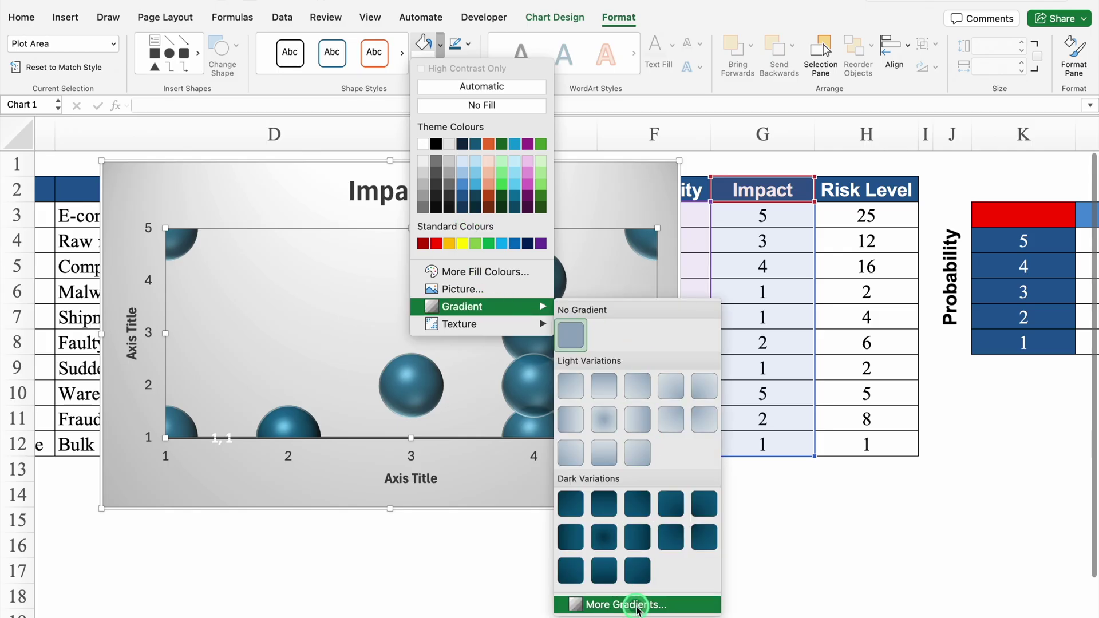
pyautogui.click(900, 238)
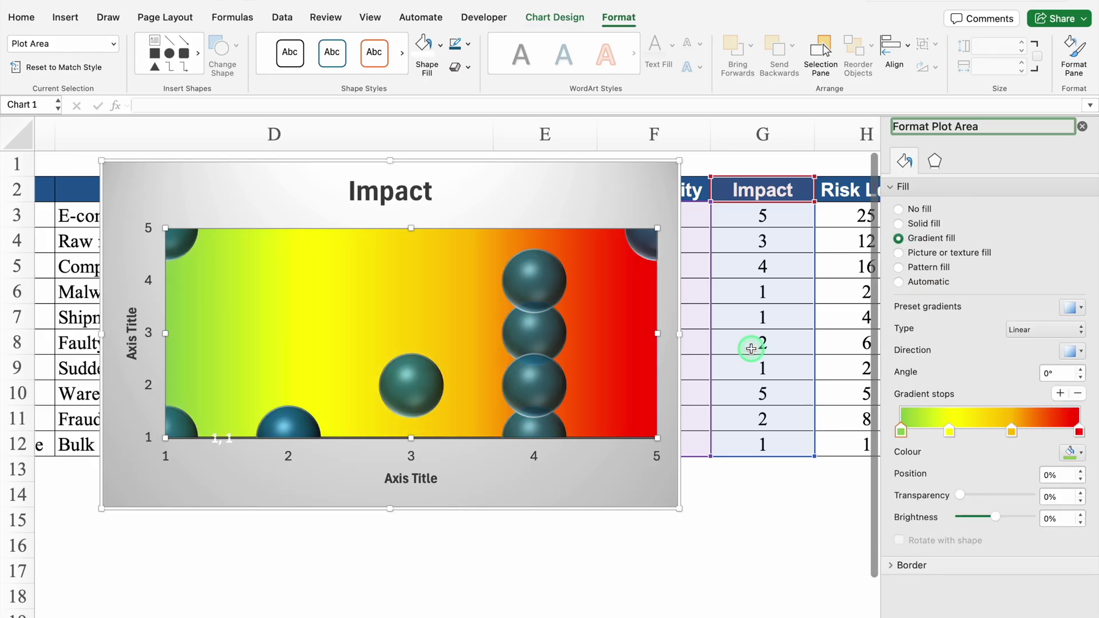
pyautogui.click(591, 341)
pyautogui.click(901, 432)
pyautogui.click(1055, 418)
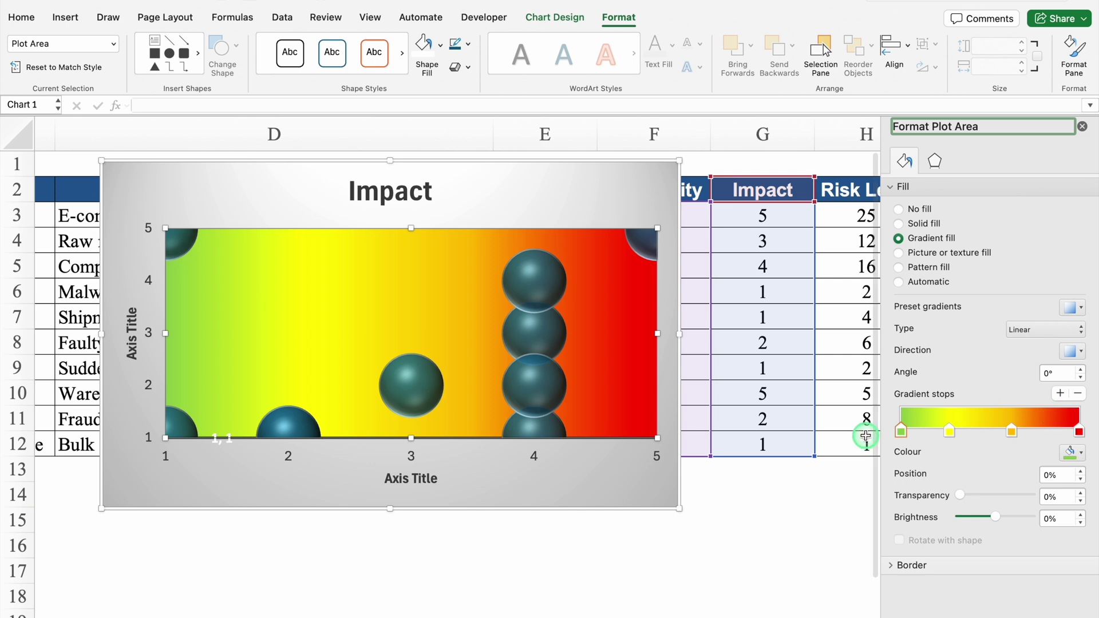
pyautogui.click(1082, 126)
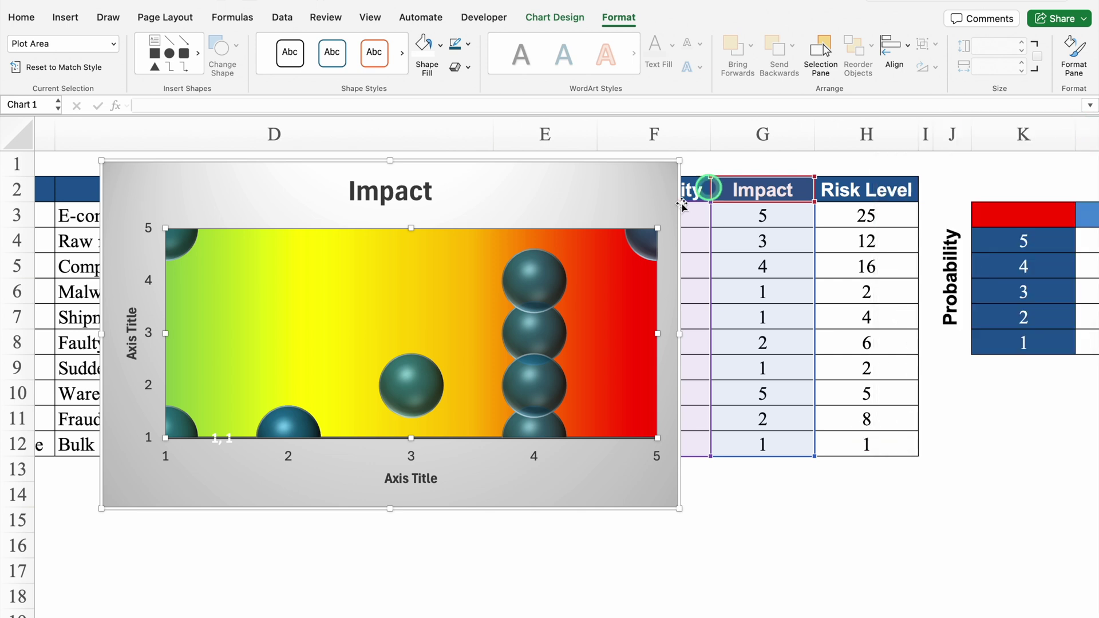
# Try a white fill on the chart's Impact bubble series and undo it.
pyautogui.click(535, 280)
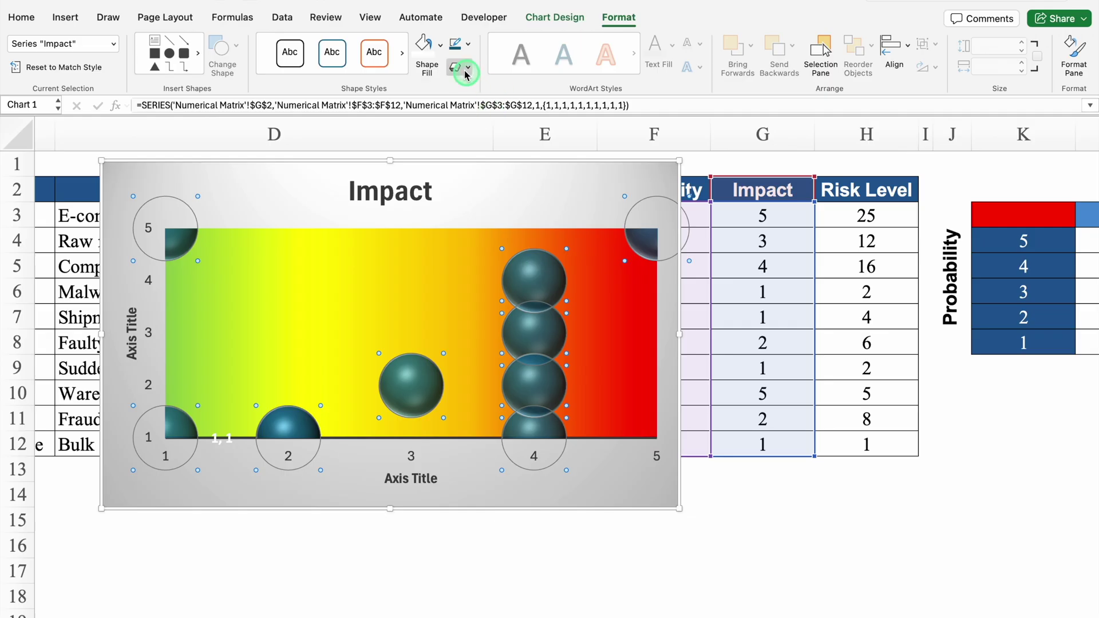
pyautogui.click(441, 45)
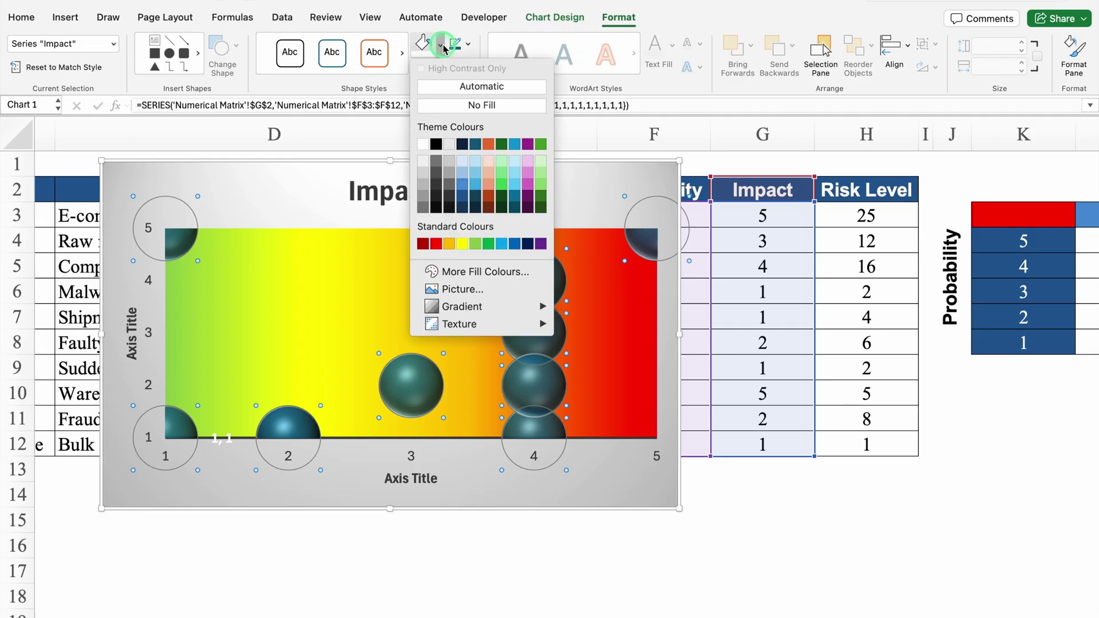
pyautogui.click(423, 144)
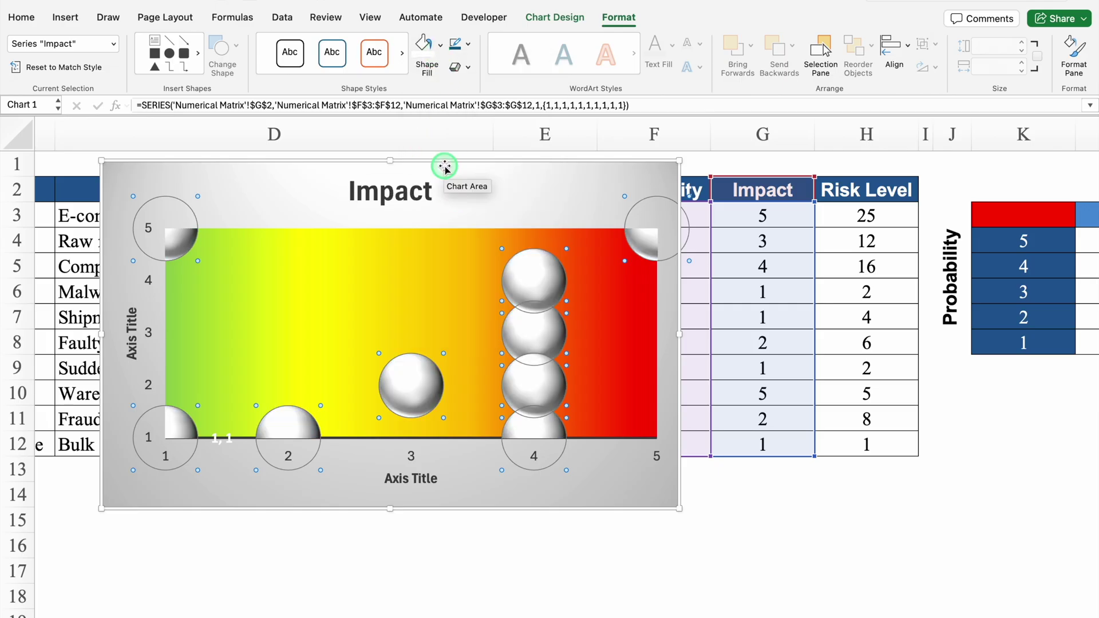
pyautogui.press('super+z')
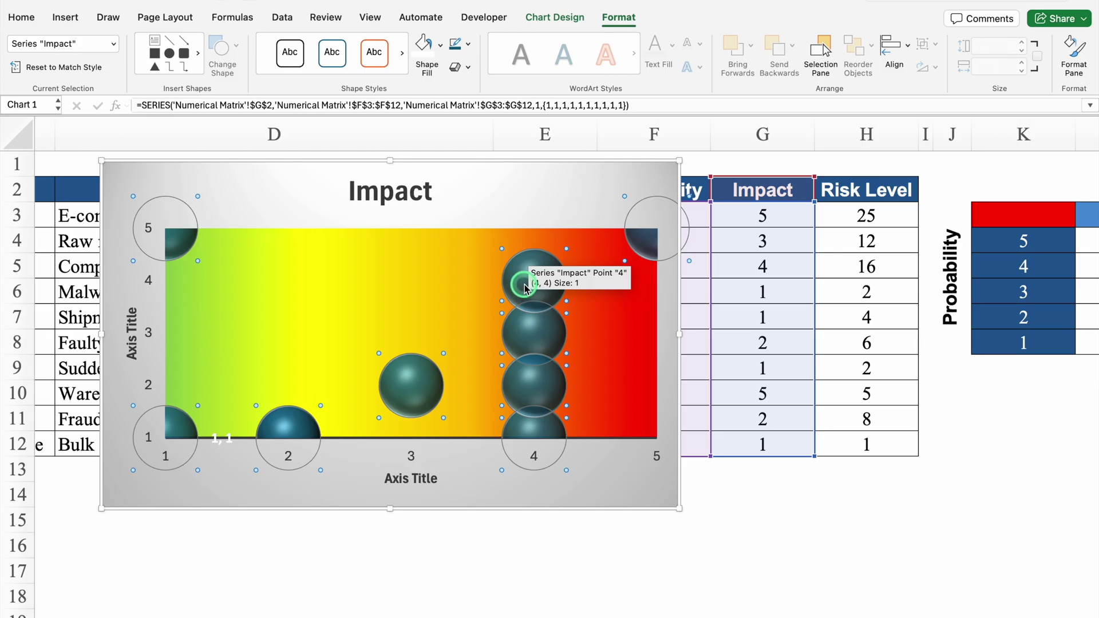
# Label the Impact bubbles with the risk names from cells C3:C12 and shift the chart over the Description column.
pyautogui.rightClick(525, 288)
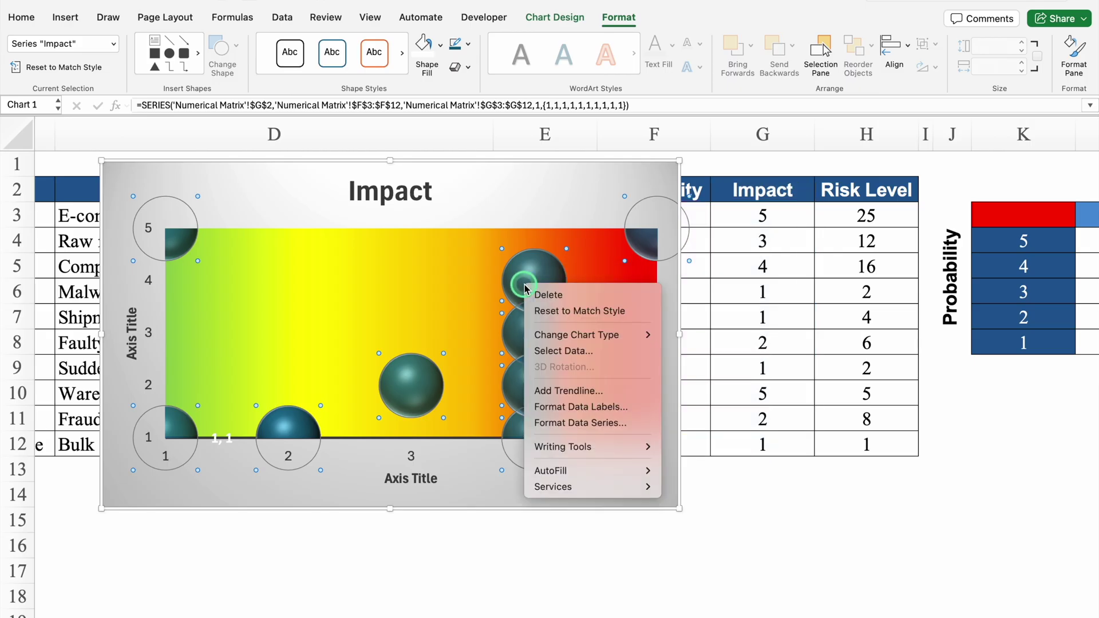
pyautogui.click(576, 408)
pyautogui.click(899, 261)
pyautogui.click(501, 175)
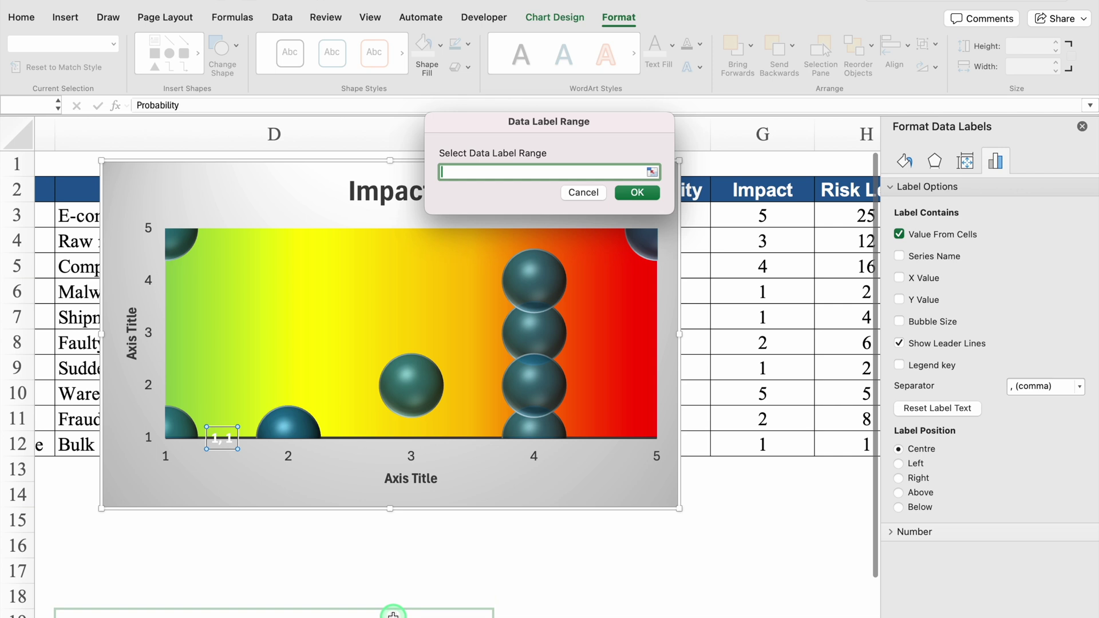
pyautogui.hscroll(-6, 399, 613)
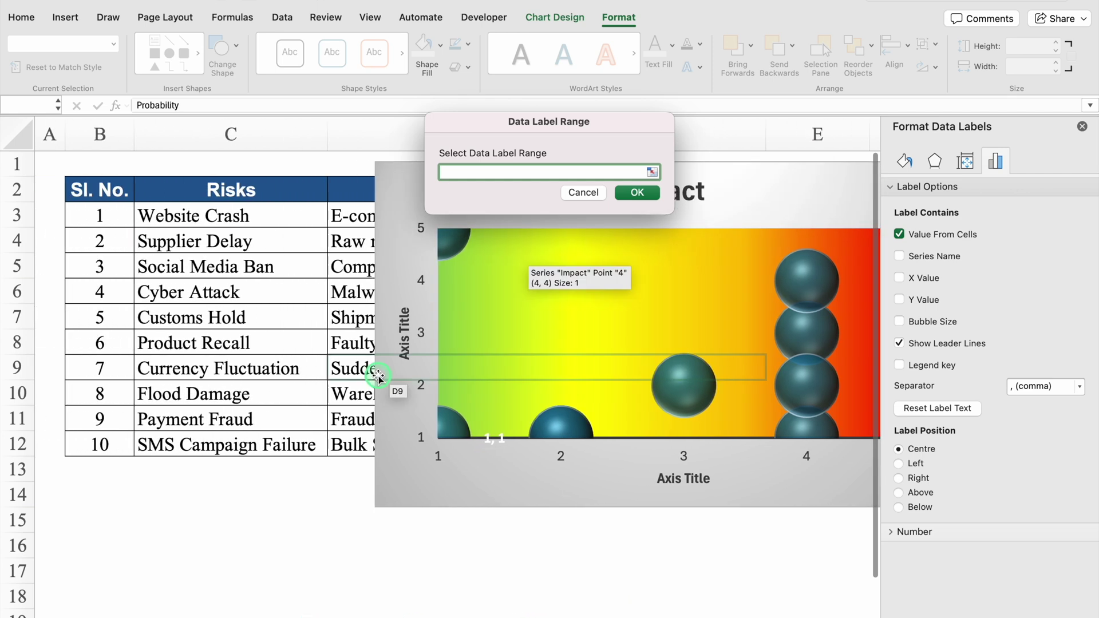
pyautogui.moveTo(238, 215); pyautogui.dragTo(268, 444)
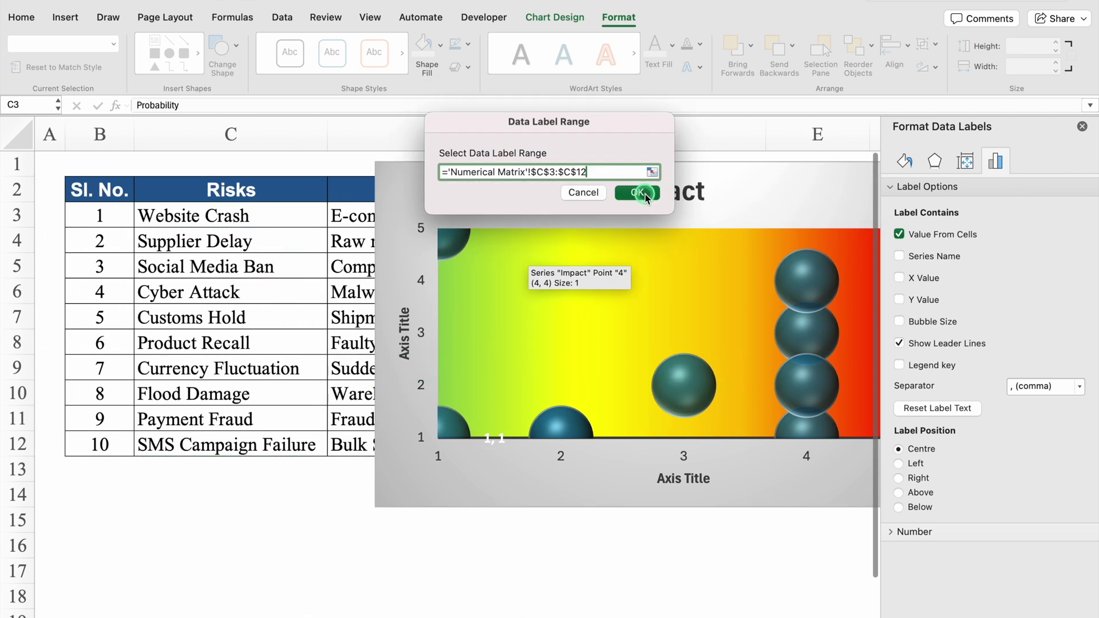
pyautogui.click(640, 190)
pyautogui.moveTo(812, 162); pyautogui.dragTo(586, 166)
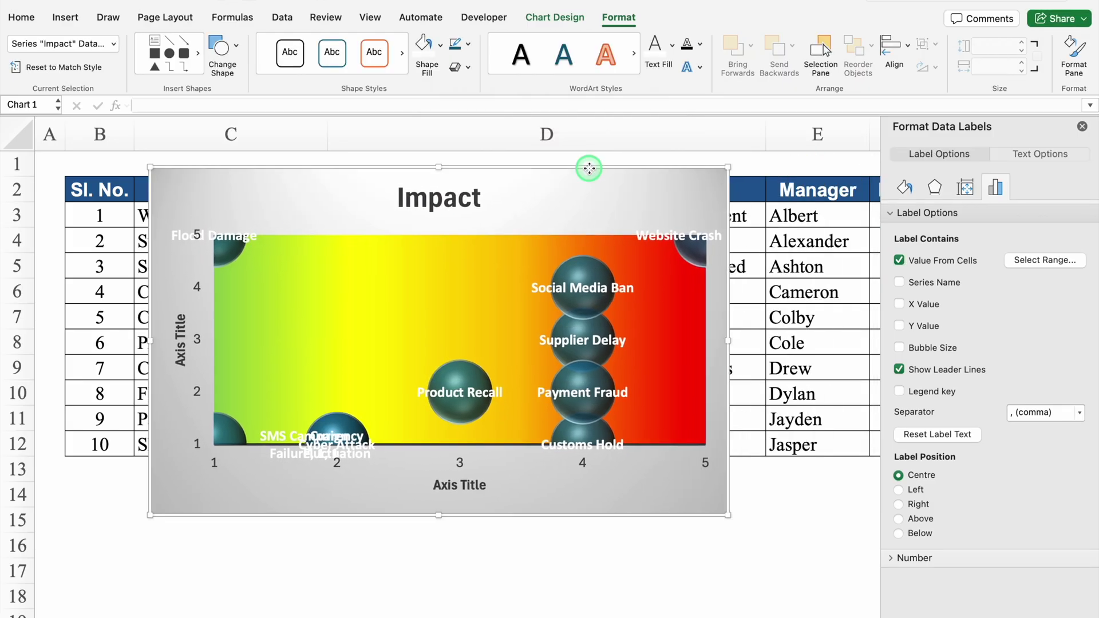
# Fill all the Impact series data labels with the standard blue colour.
pyautogui.click(598, 289)
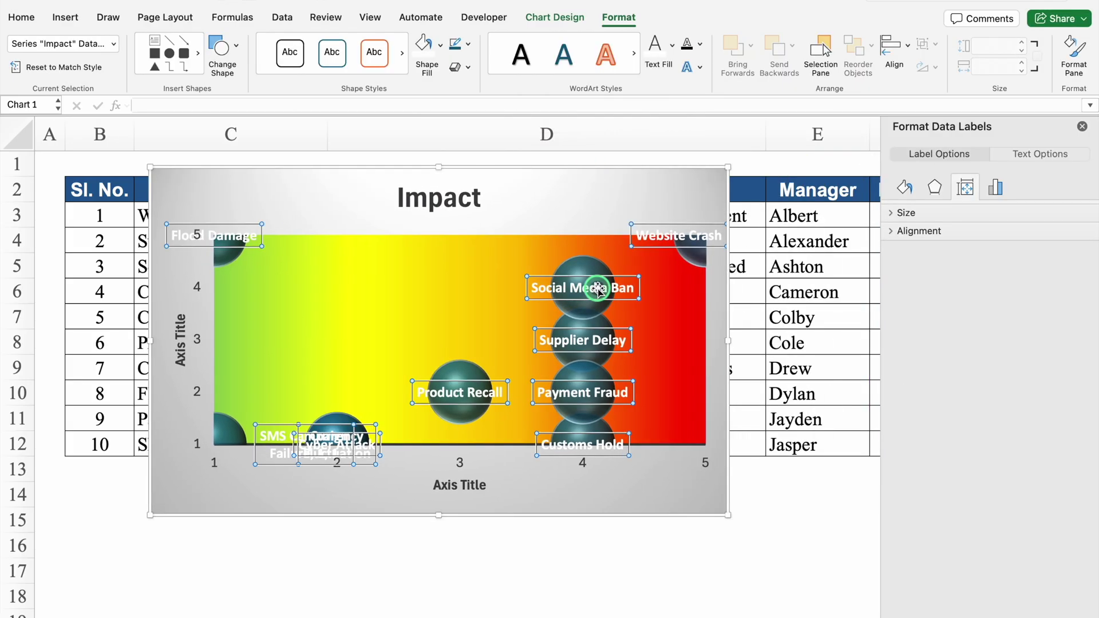
pyautogui.click(617, 16)
pyautogui.click(617, 16)
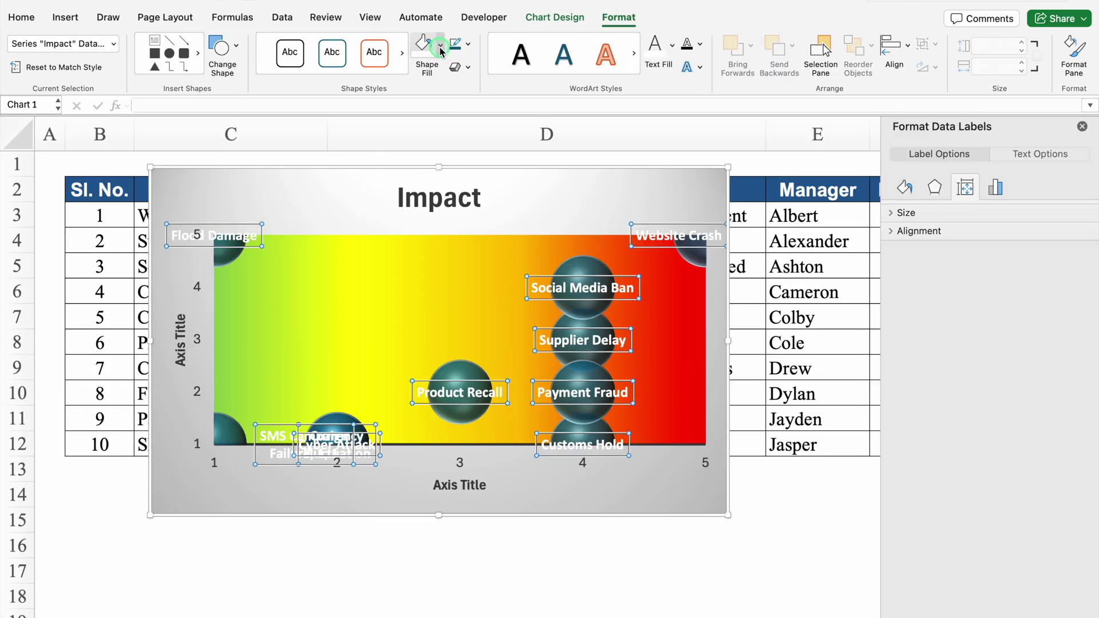
pyautogui.click(440, 47)
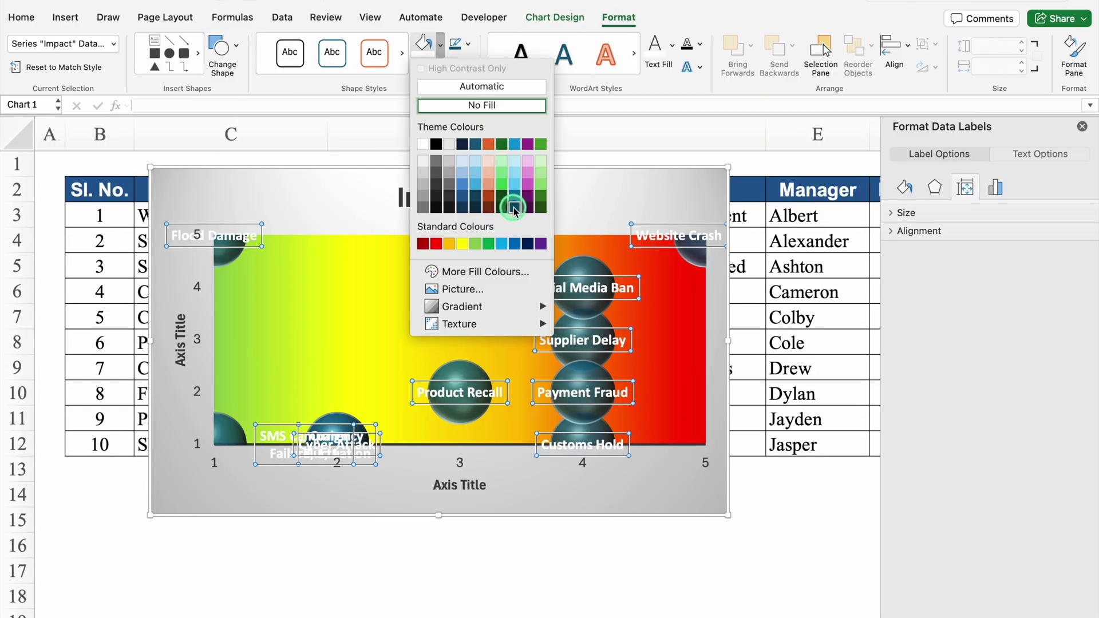
pyautogui.click(515, 245)
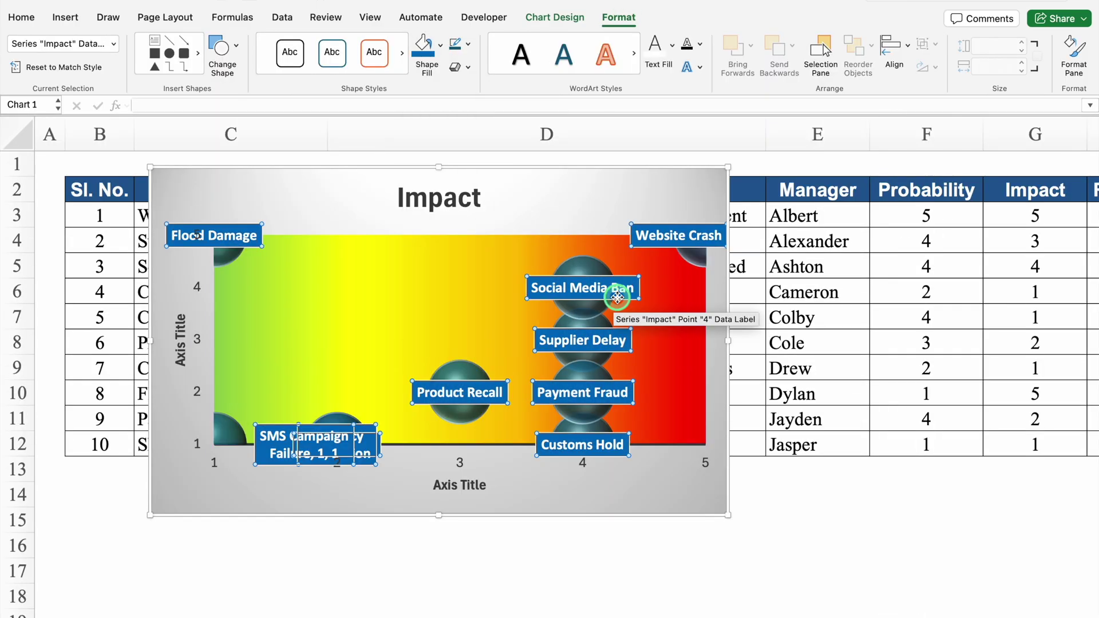
pyautogui.rightClick(618, 299)
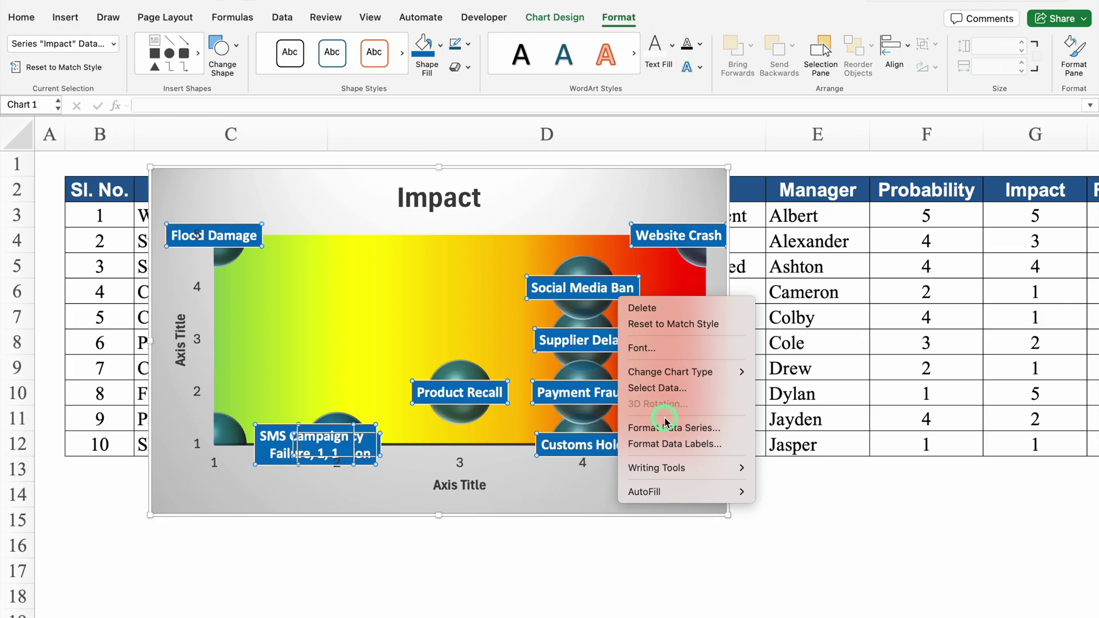
pyautogui.click(669, 444)
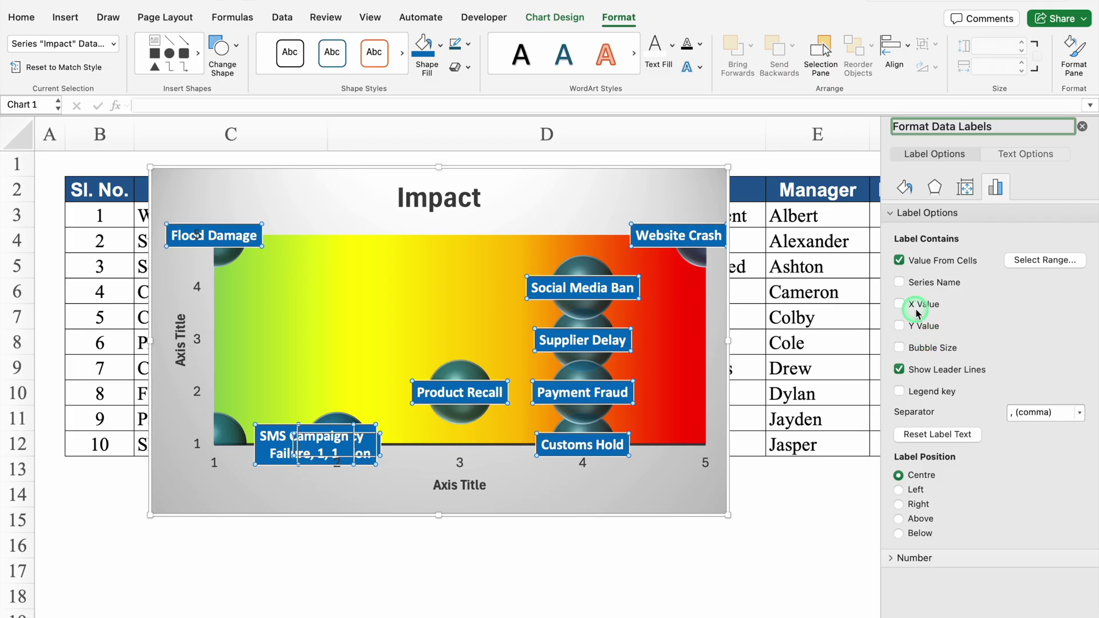
pyautogui.click(1082, 126)
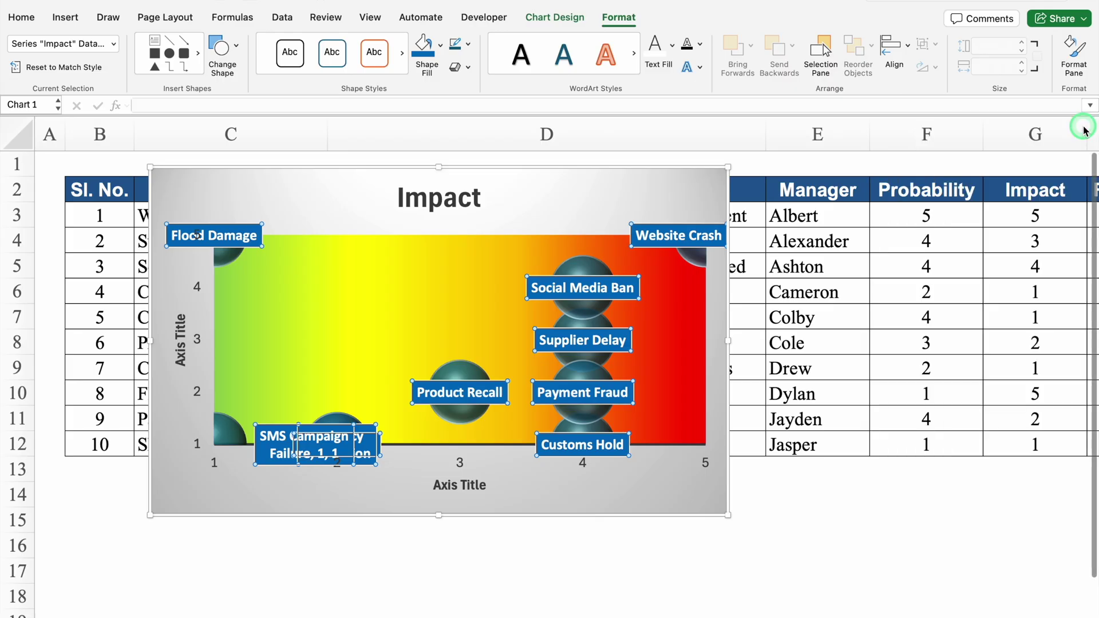
# Move the overlapping Cyber Attack and SMS Campaign Failure labels up and apart from the Currency Fluctuation label.
pyautogui.click(366, 436)
pyautogui.moveTo(366, 436); pyautogui.dragTo(370, 373)
pyautogui.moveTo(338, 432); pyautogui.dragTo(302, 328)
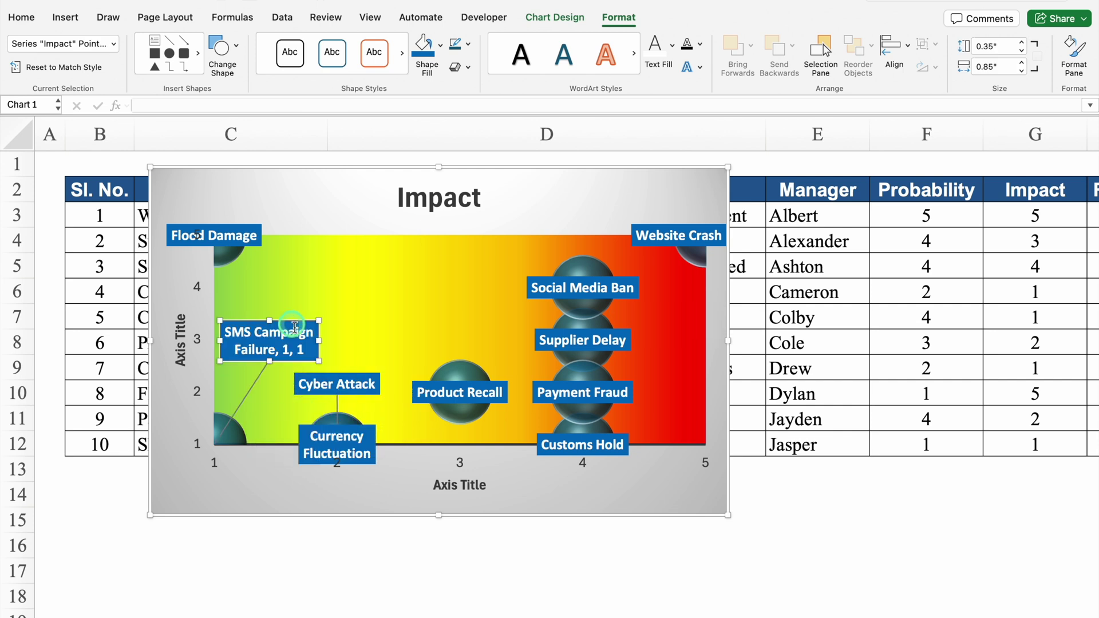
# Change the chart title to "Risk Assesment Matrx" and shift it slightly to the right above the plot area.
pyautogui.click(458, 200)
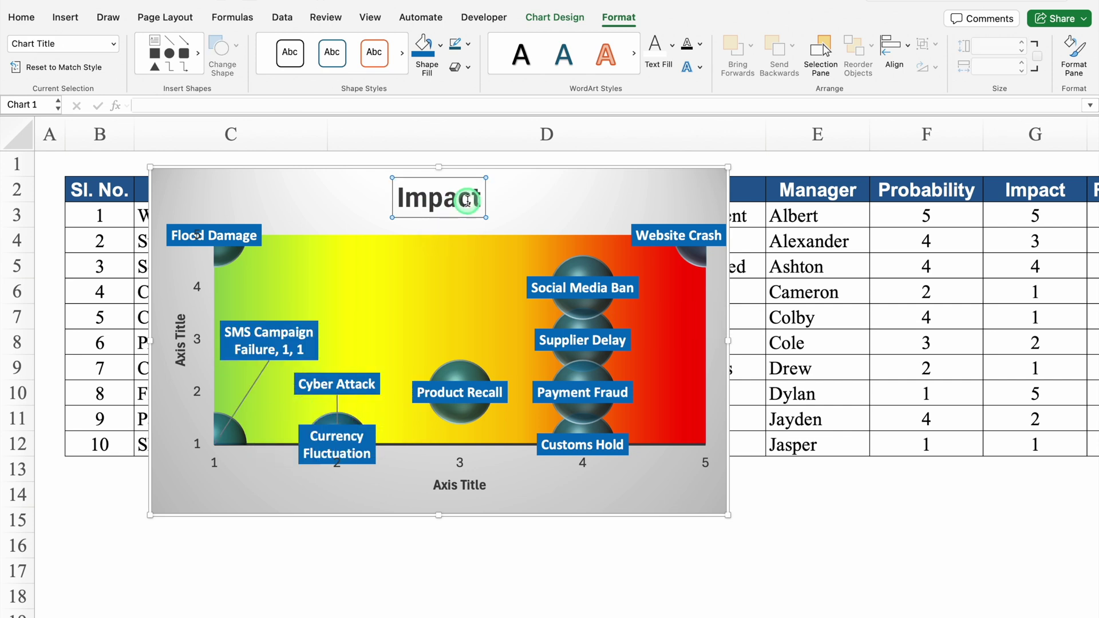
pyautogui.moveTo(476, 199); pyautogui.dragTo(410, 195)
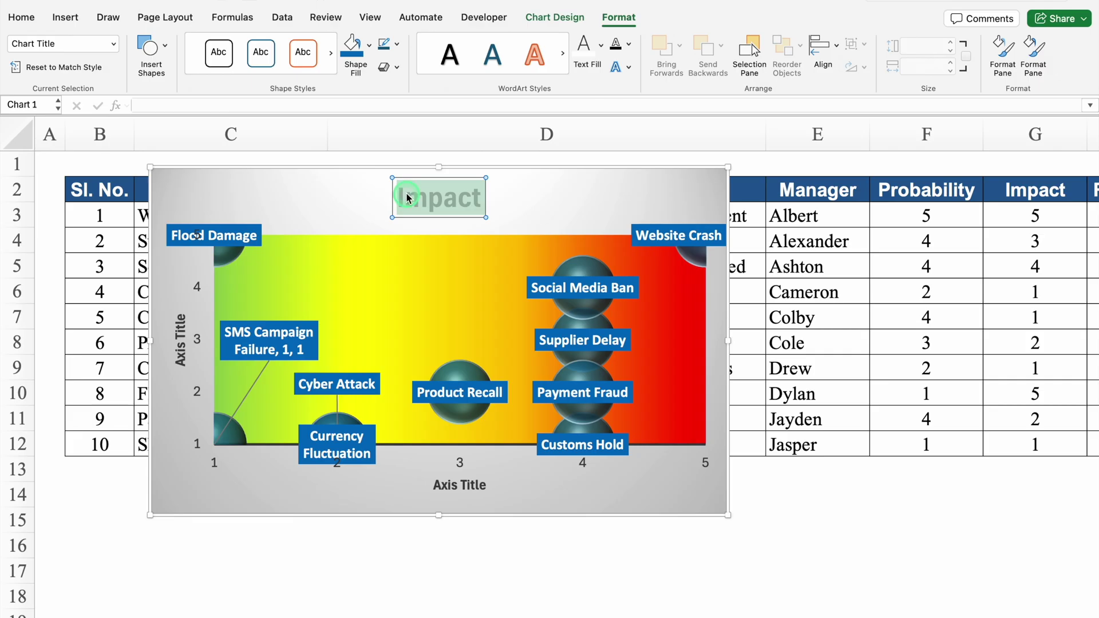
pyautogui.press('BackSpace')
pyautogui.write('Risk Assesment Matrx')
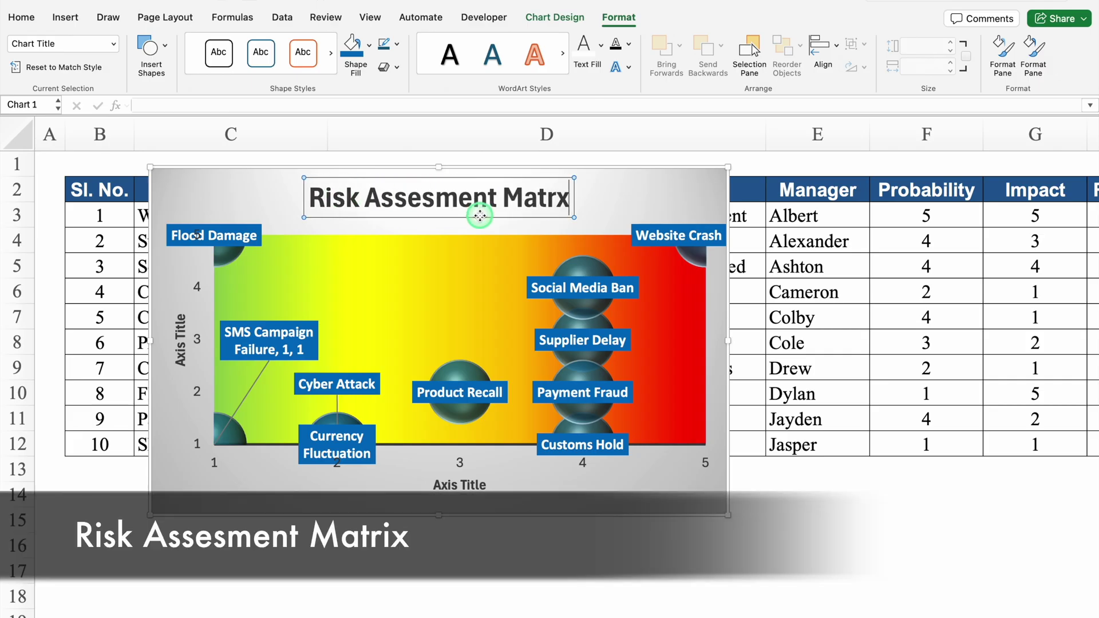
pyautogui.moveTo(479, 217); pyautogui.dragTo(509, 218)
# Title the chart's vertical axis "Probility" and its horizontal axis "Impact".
pyautogui.click(180, 340)
pyautogui.write('Probility')
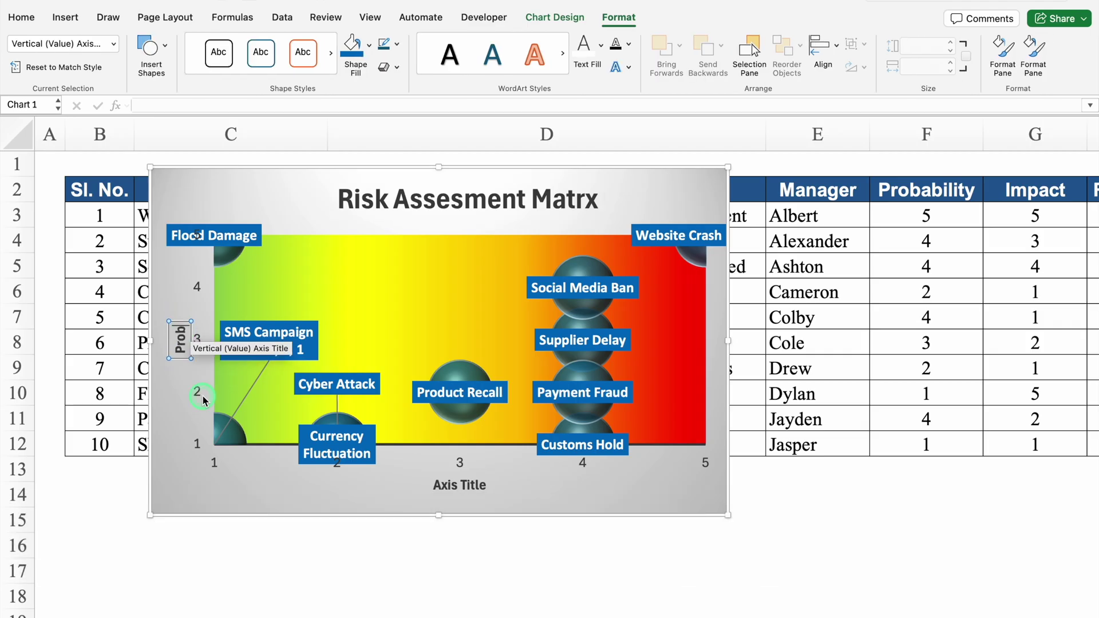
pyautogui.click(485, 486)
pyautogui.write('Impact')
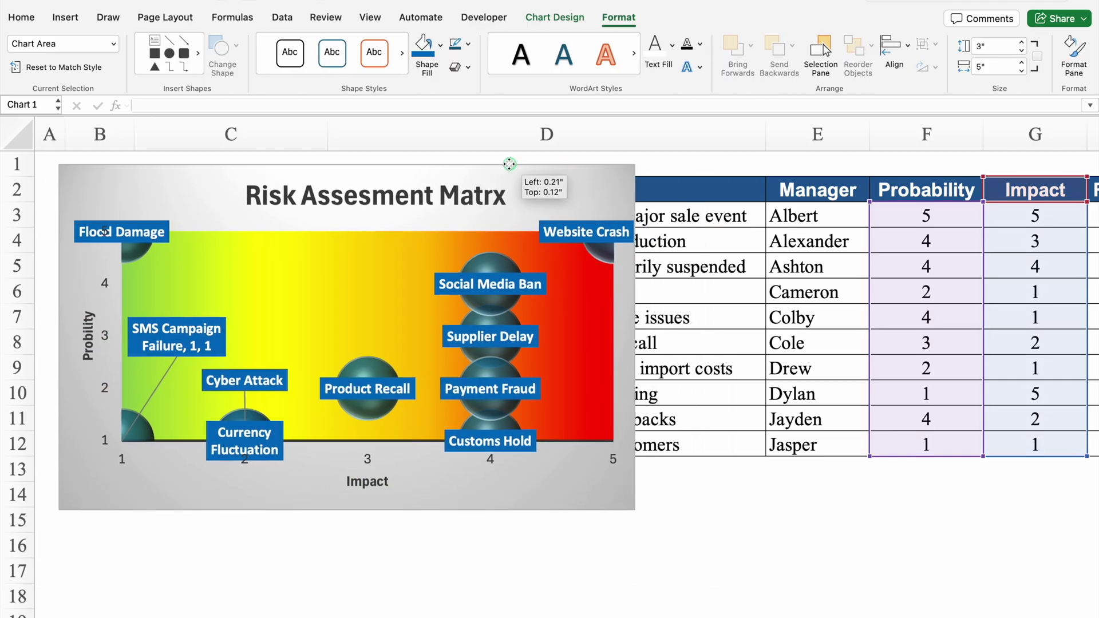
# Reposition the chart over the lower table rows from row 8 down and resize it to about 7.51" wide by 2.59" high.
pyautogui.moveTo(509, 164); pyautogui.dragTo(496, 157)
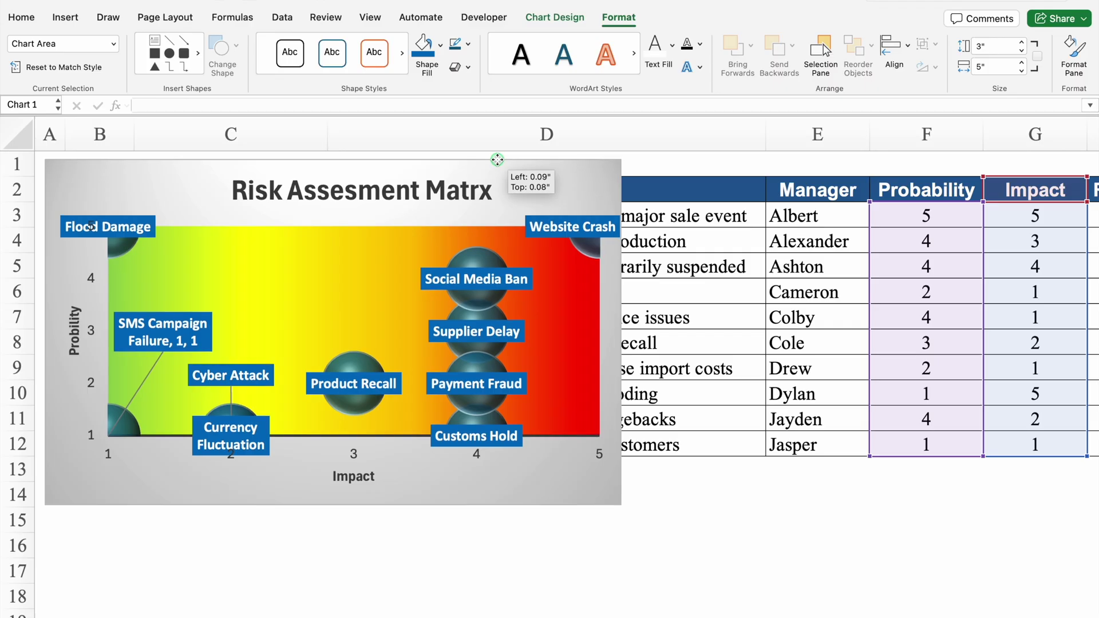
pyautogui.moveTo(622, 508); pyautogui.dragTo(622, 478)
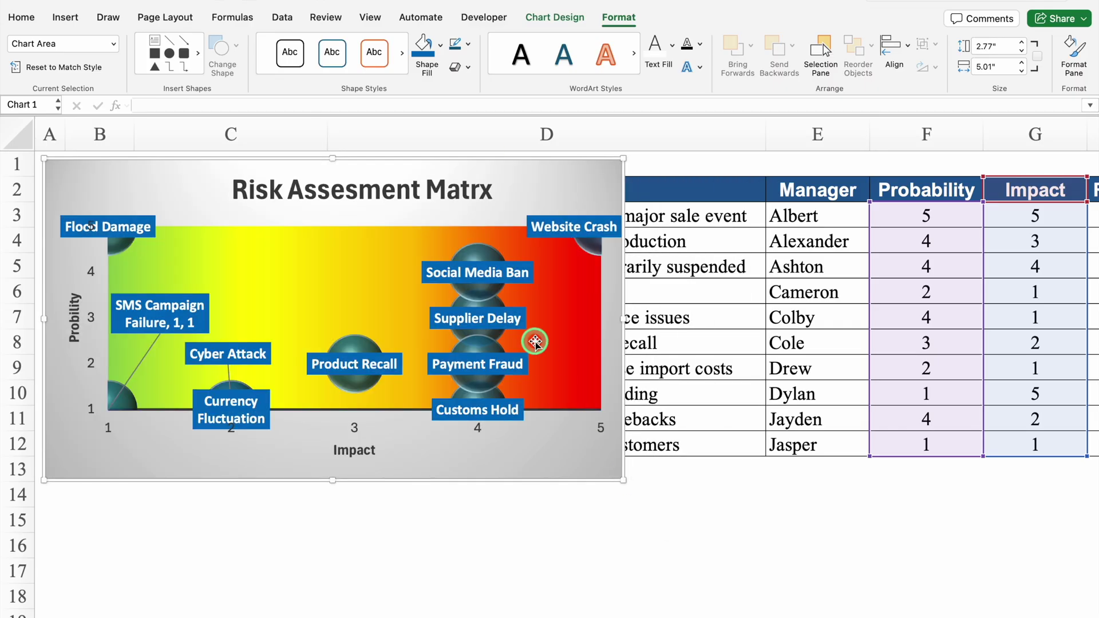
pyautogui.moveTo(622, 158); pyautogui.dragTo(408, 228)
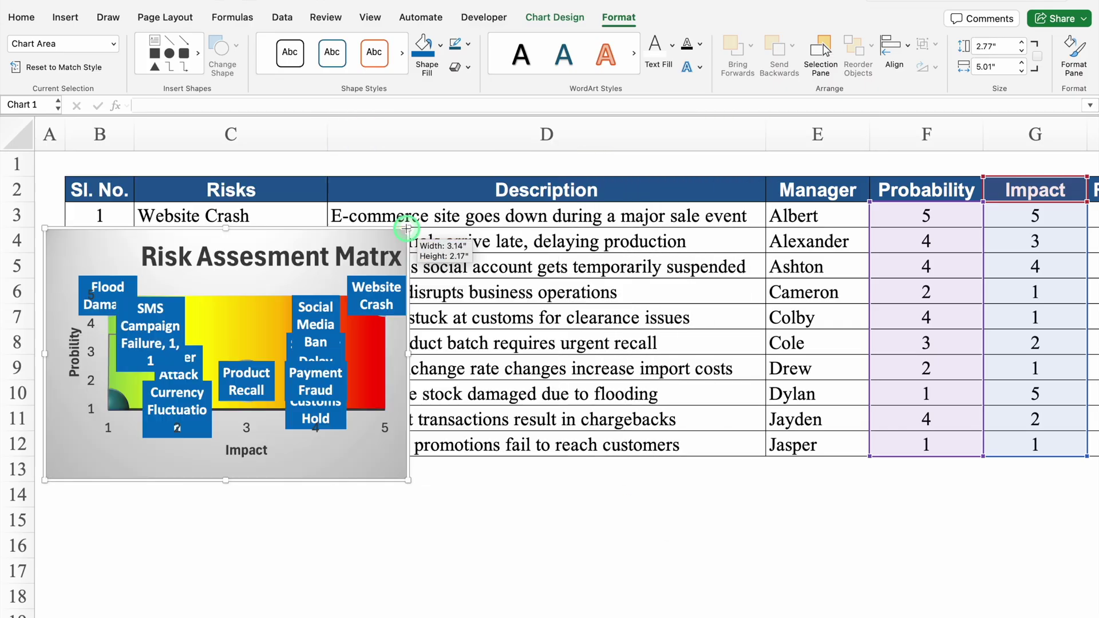
pyautogui.moveTo(336, 228); pyautogui.dragTo(371, 369)
pyautogui.moveTo(444, 494); pyautogui.dragTo(945, 494)
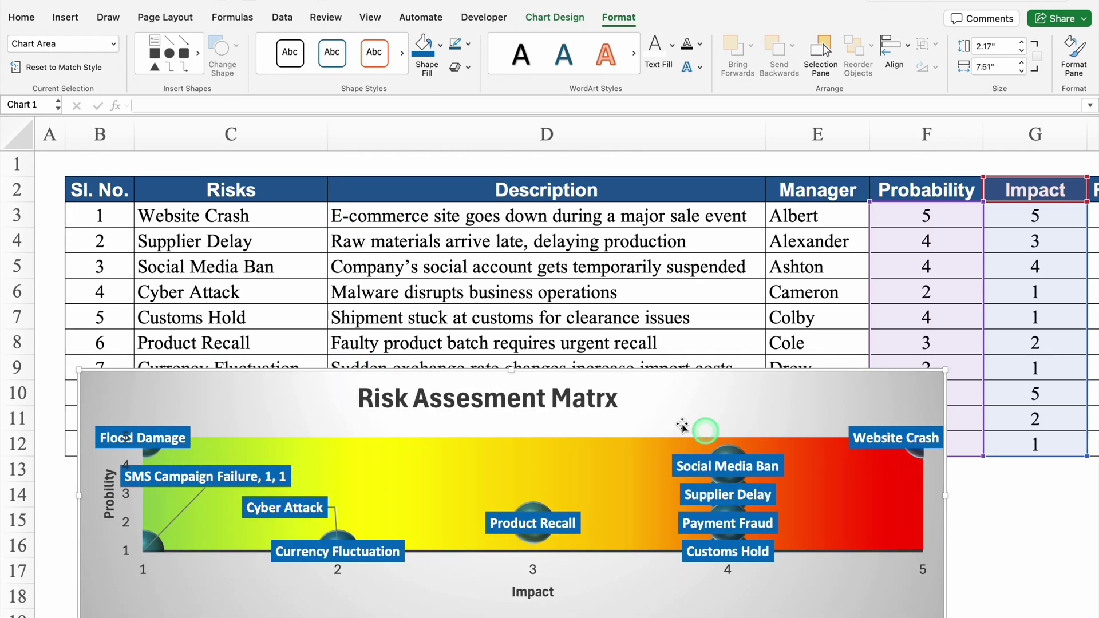
pyautogui.moveTo(524, 322); pyautogui.dragTo(525, 322)
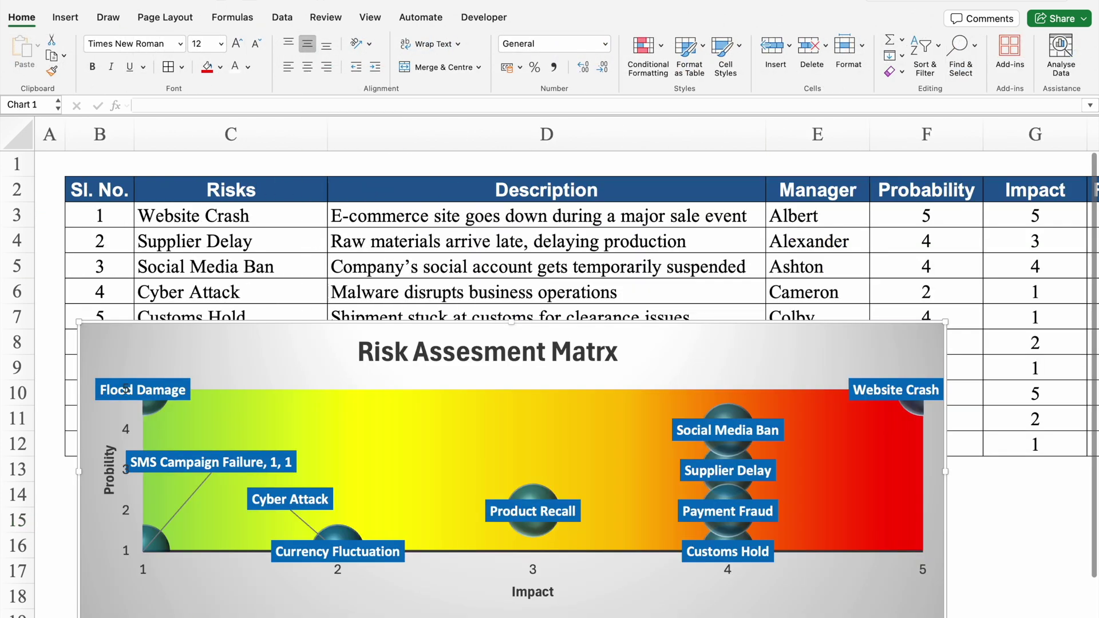
pyautogui.click(318, 568)
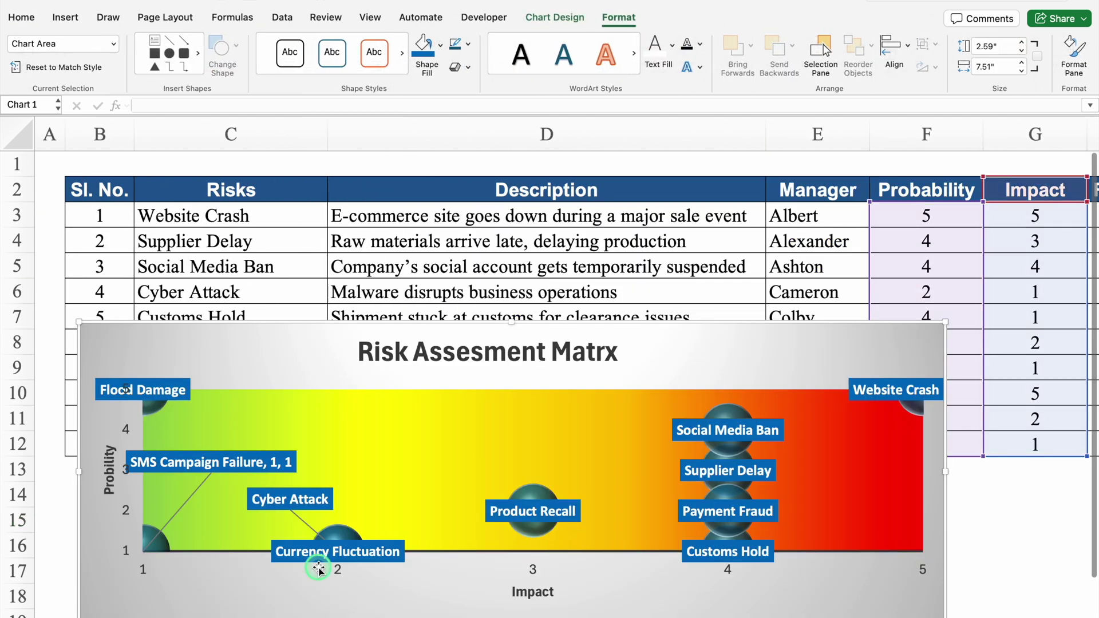